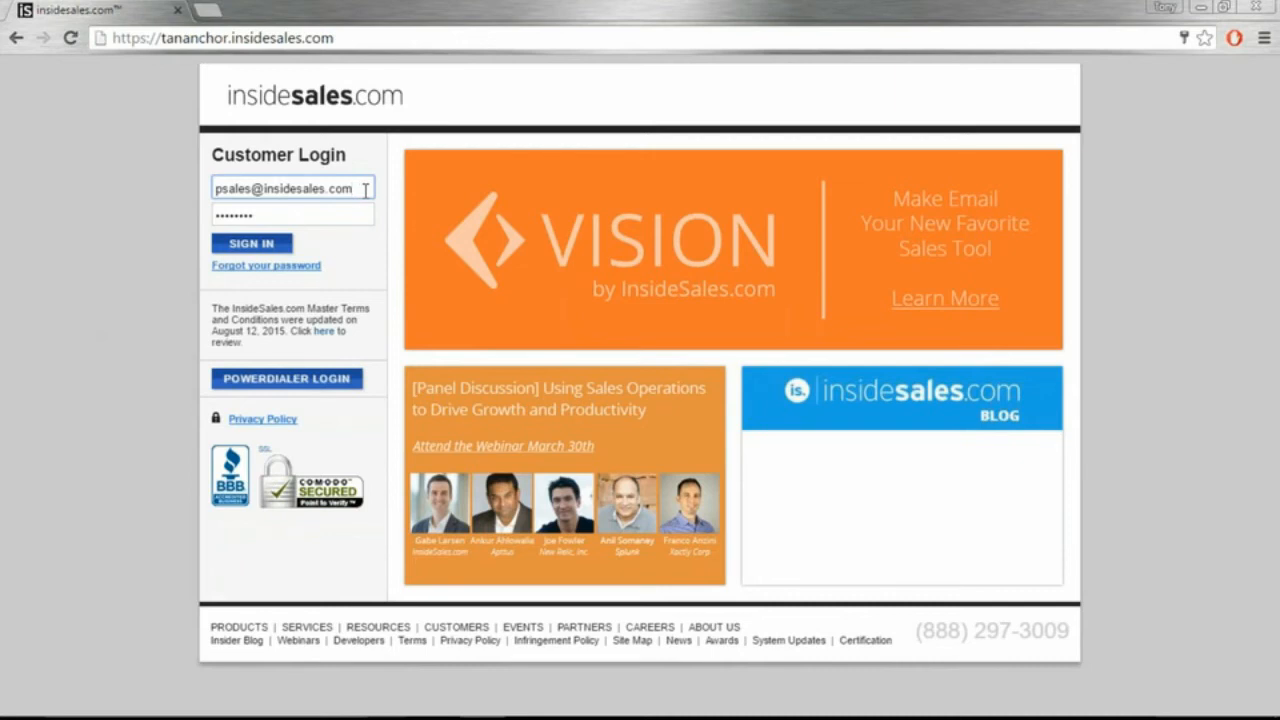
Step: Sign in and go to the Leads home page listing all 137 leads
{"action": "left_click", "coordinate": [262, 247]}
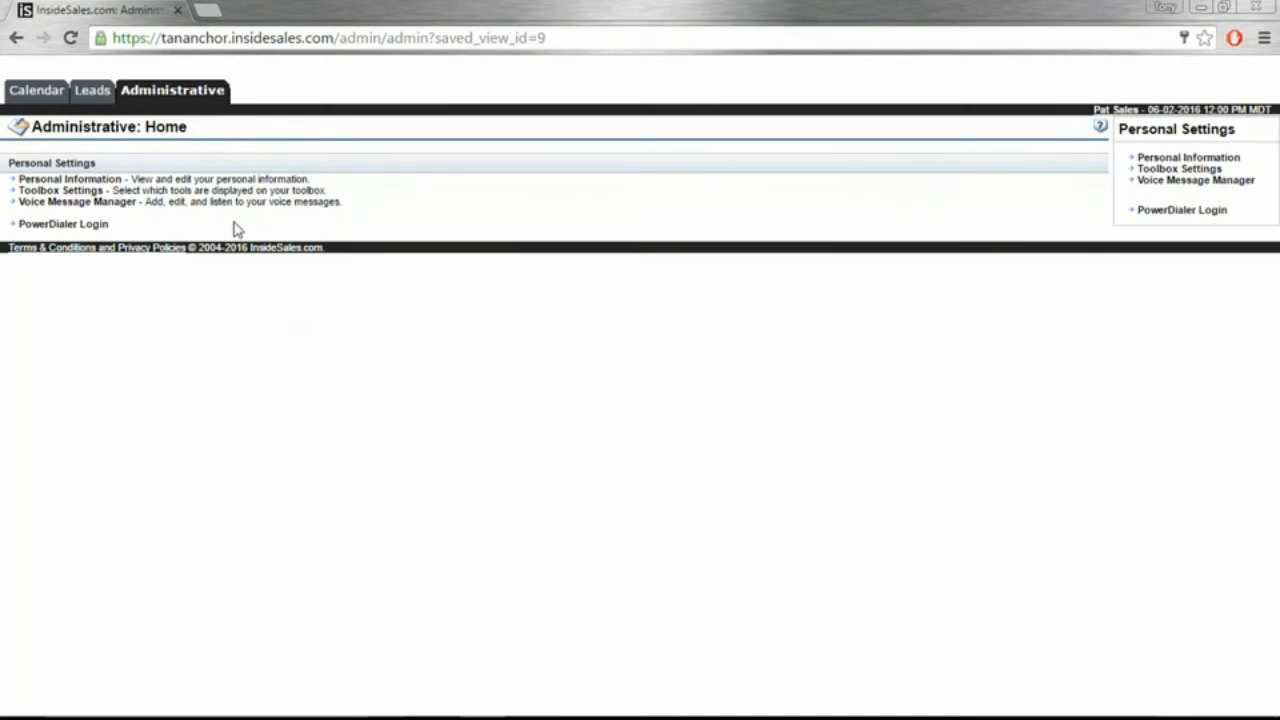
{"action": "left_click", "coordinate": [93, 91]}
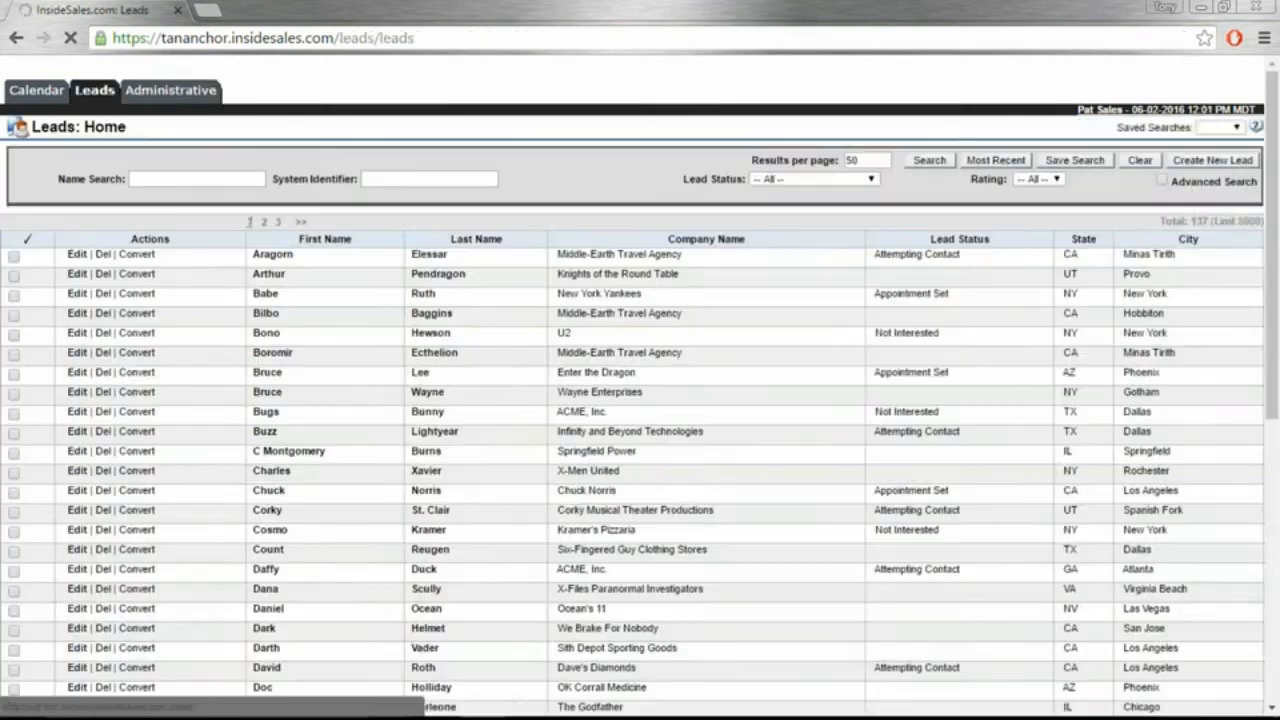
Step: Search leads by the contact's name and open the 007 Covert Operatives lead record
{"action": "left_click", "coordinate": [168, 178]}
{"action": "type", "text": "James Bond"}
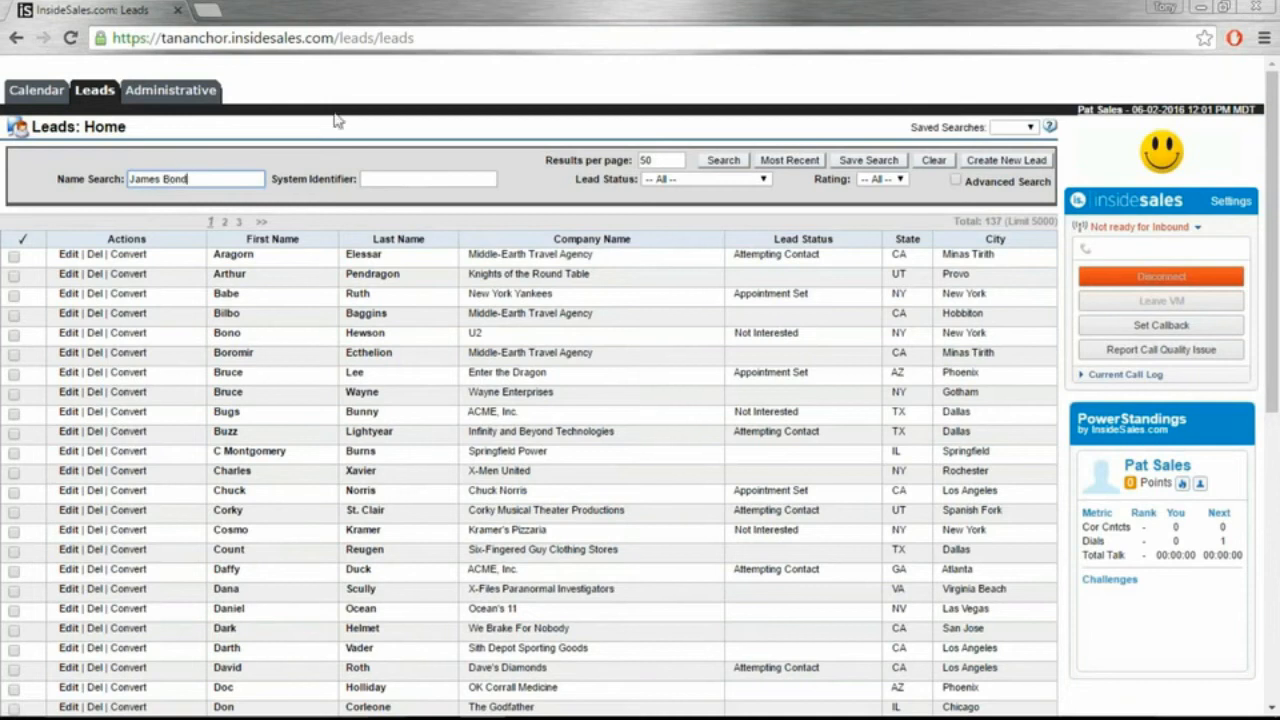
{"action": "left_click", "coordinate": [720, 161]}
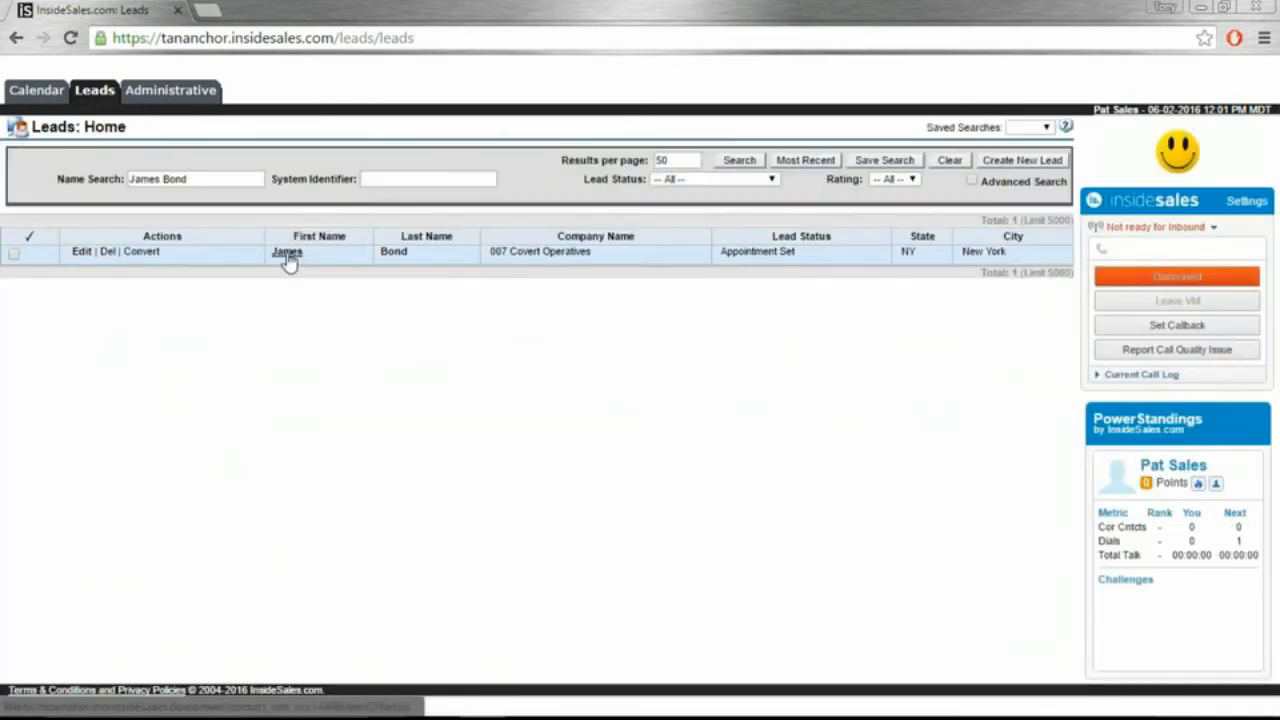
{"action": "left_click", "coordinate": [286, 255]}
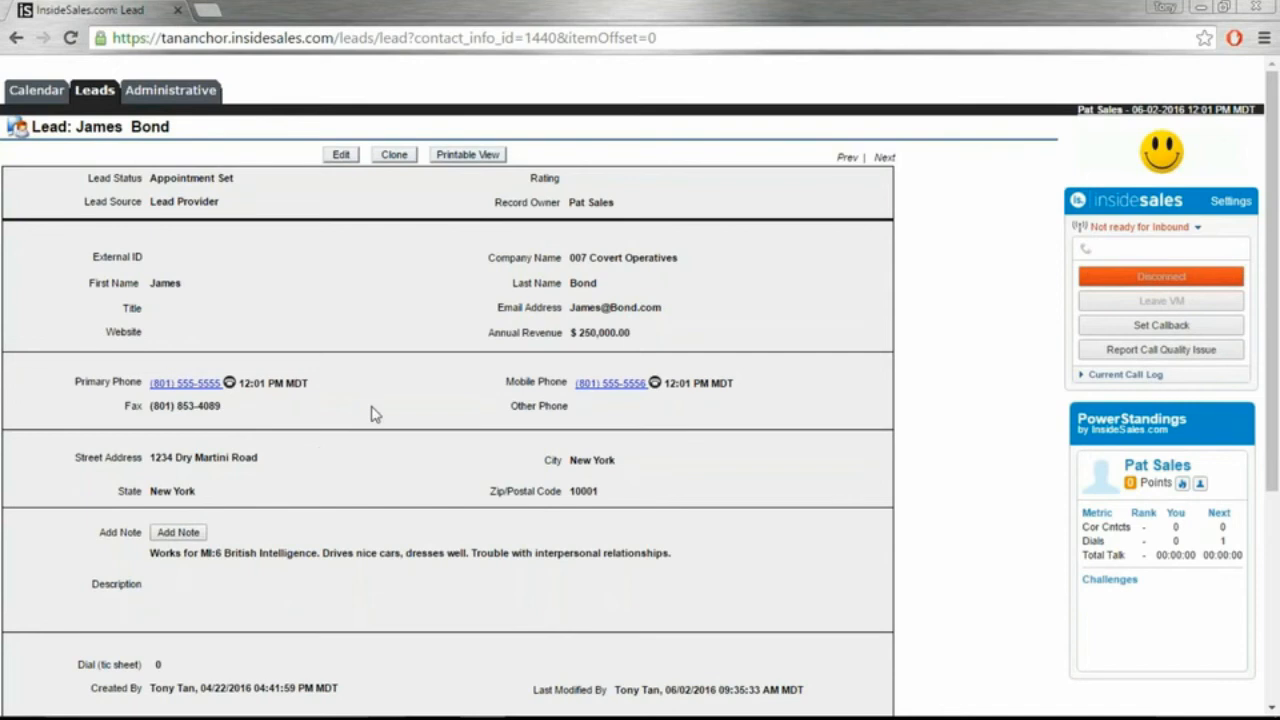
Step: Call the lead's mobile number, hang up, and log the call result as Correct Contact
{"action": "left_click", "coordinate": [606, 390]}
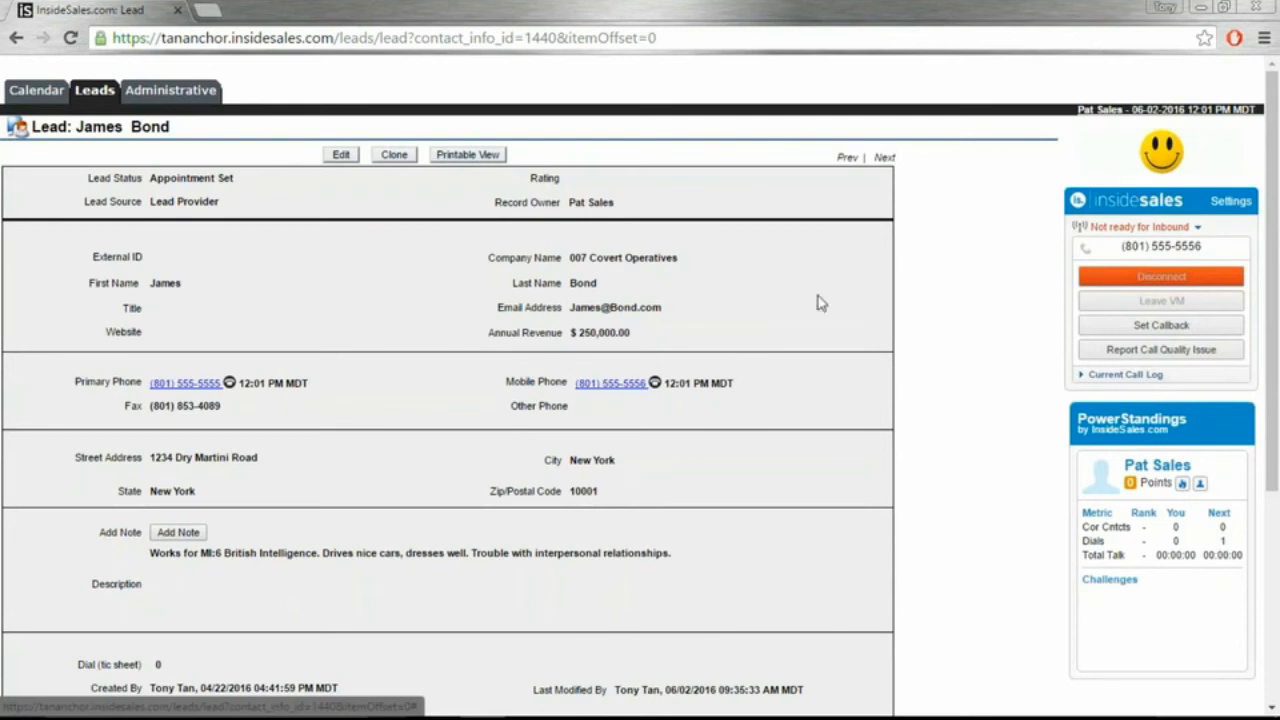
{"action": "left_click", "coordinate": [1157, 279]}
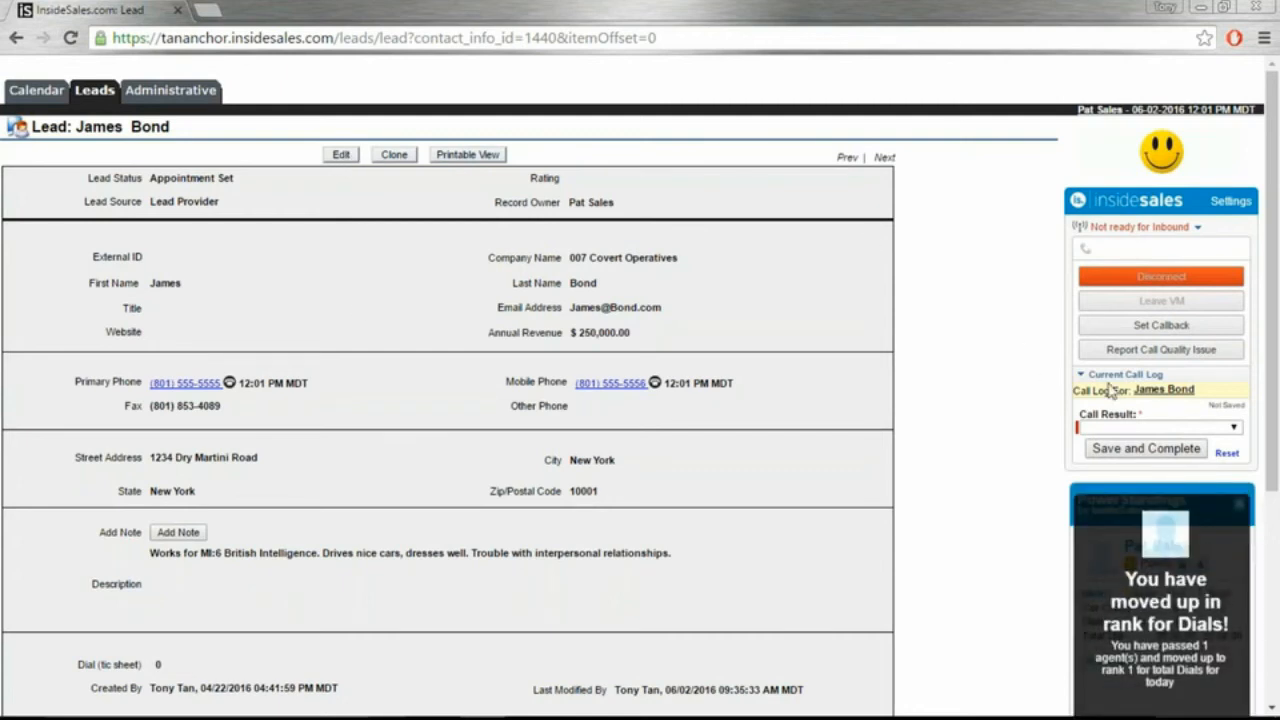
{"action": "left_click", "coordinate": [1192, 428]}
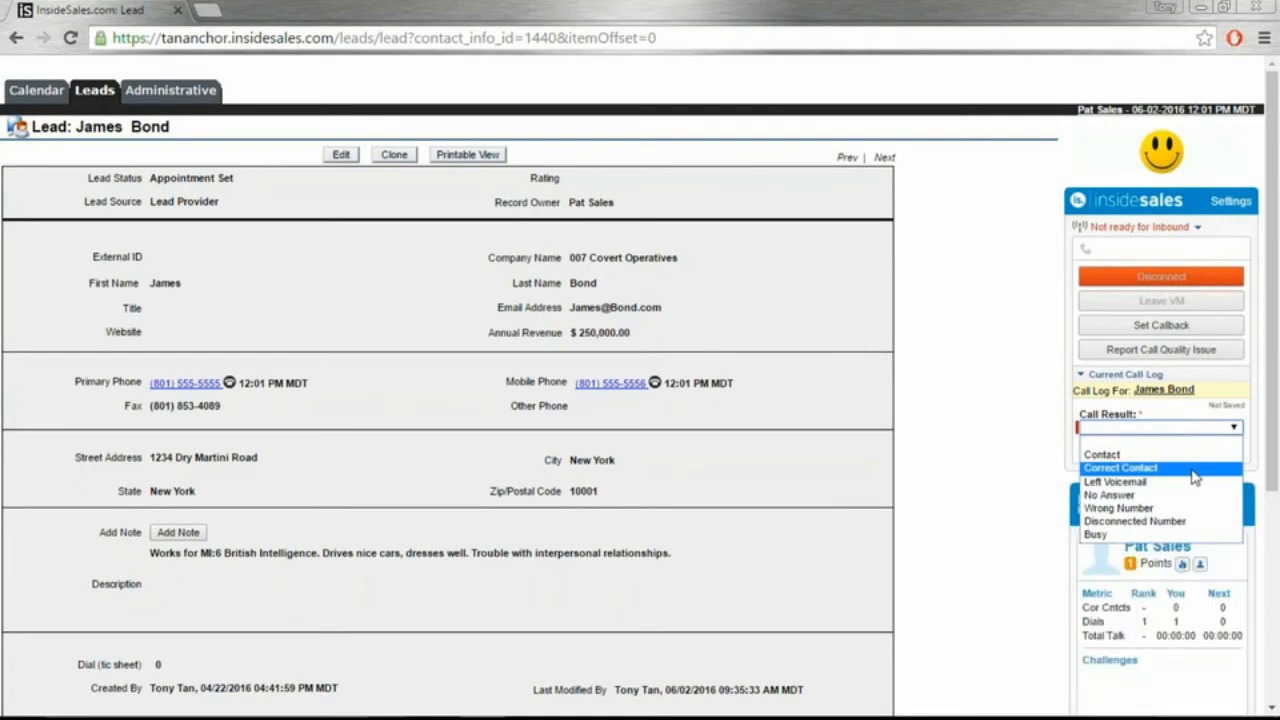
{"action": "left_click", "coordinate": [1194, 475]}
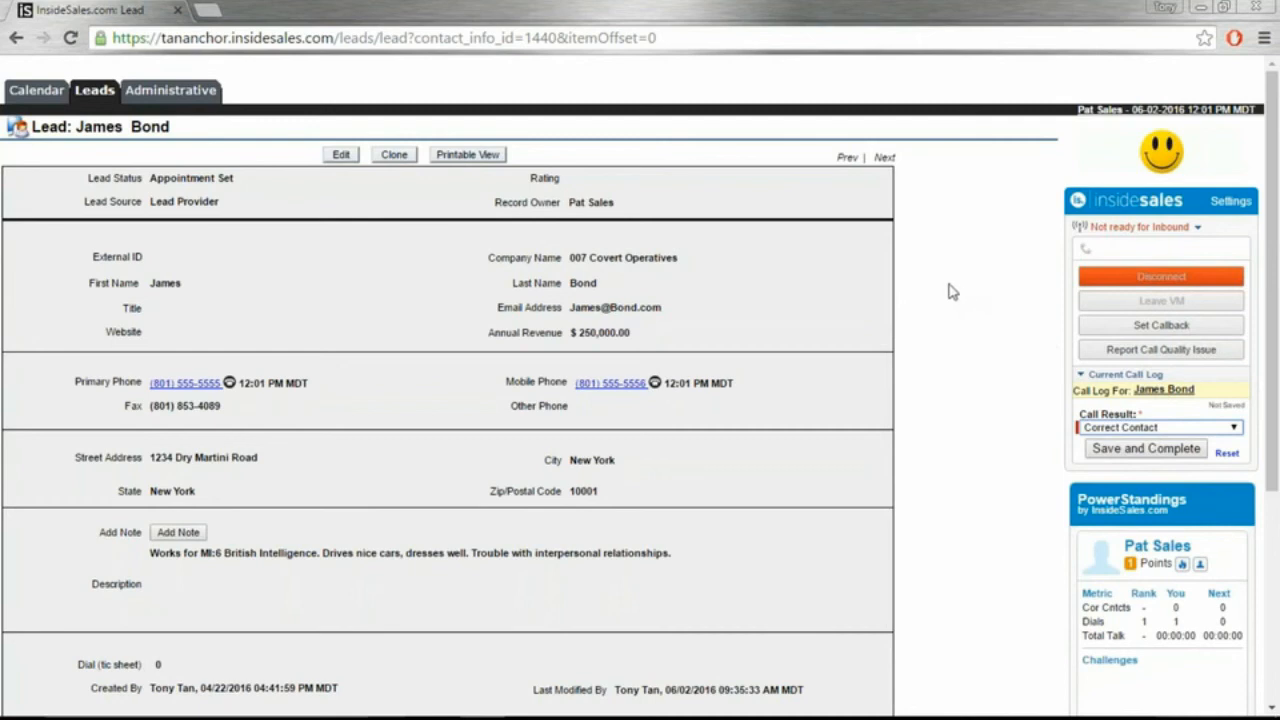
{"action": "left_click", "coordinate": [340, 156]}
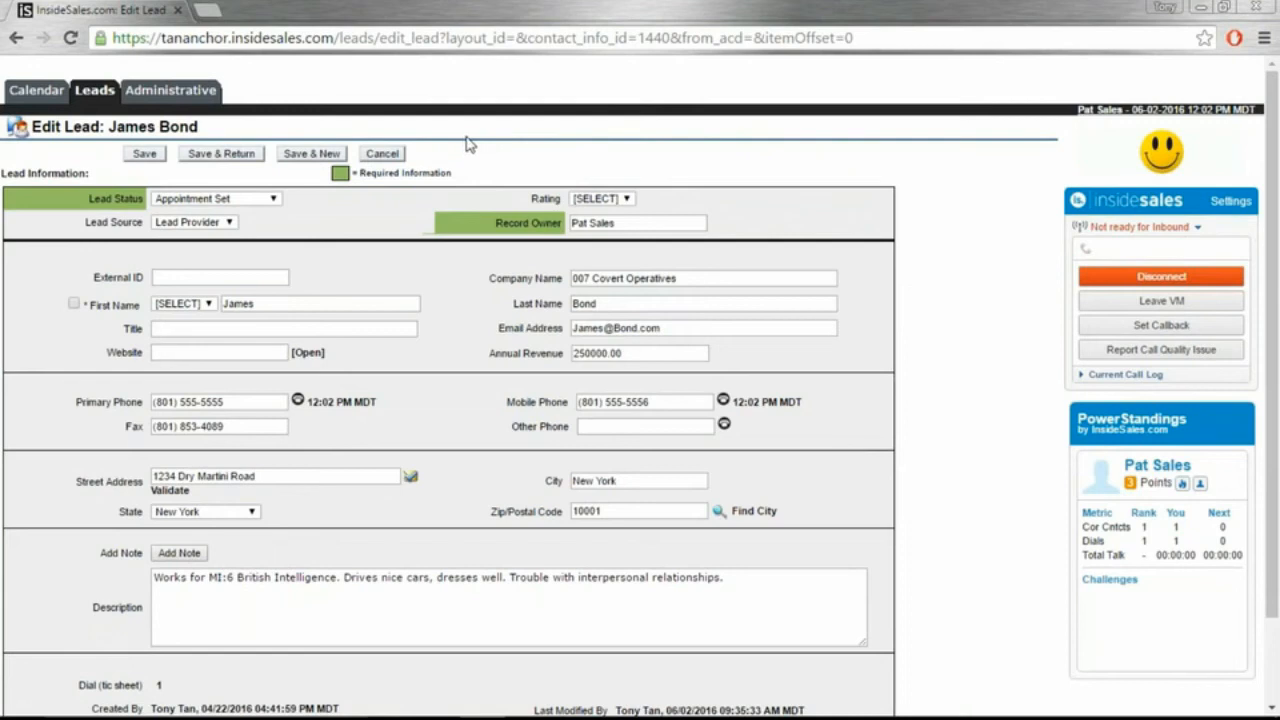
Step: Set status to Not Interested, add note 'Demo completed. Not interested, because budget is tight.', and save
{"action": "left_click", "coordinate": [270, 199]}
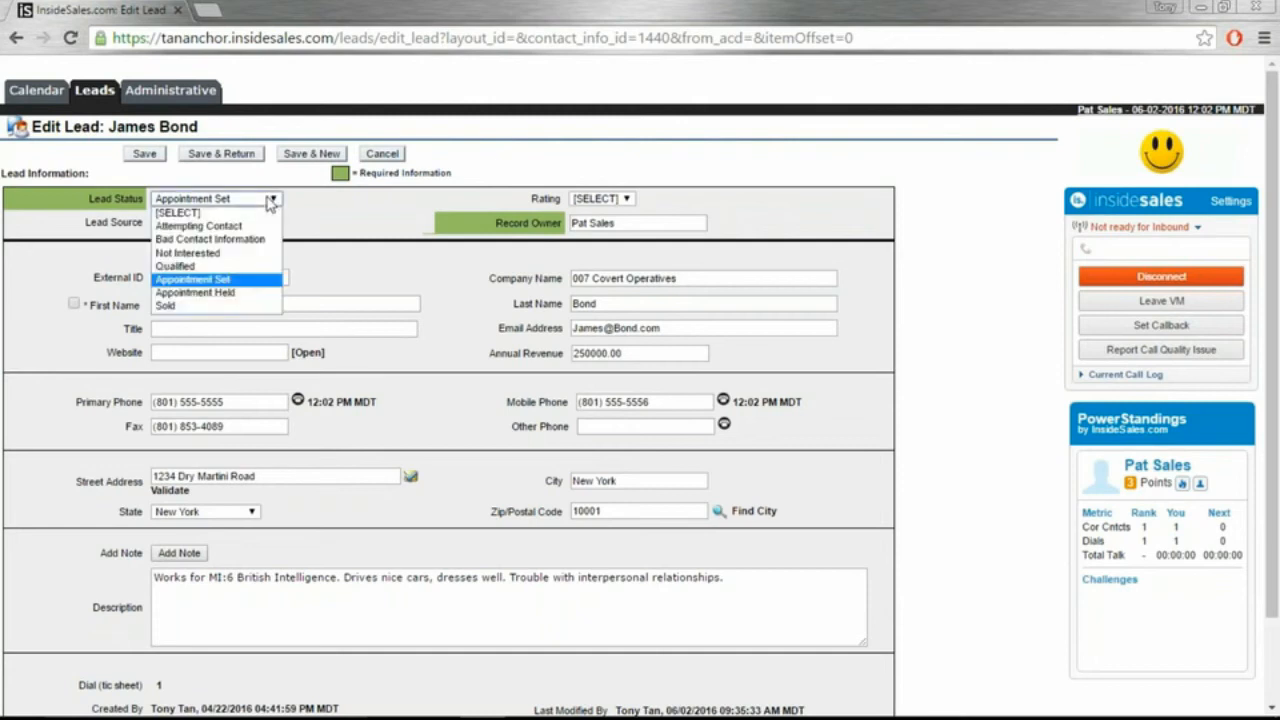
{"action": "left_click", "coordinate": [240, 254]}
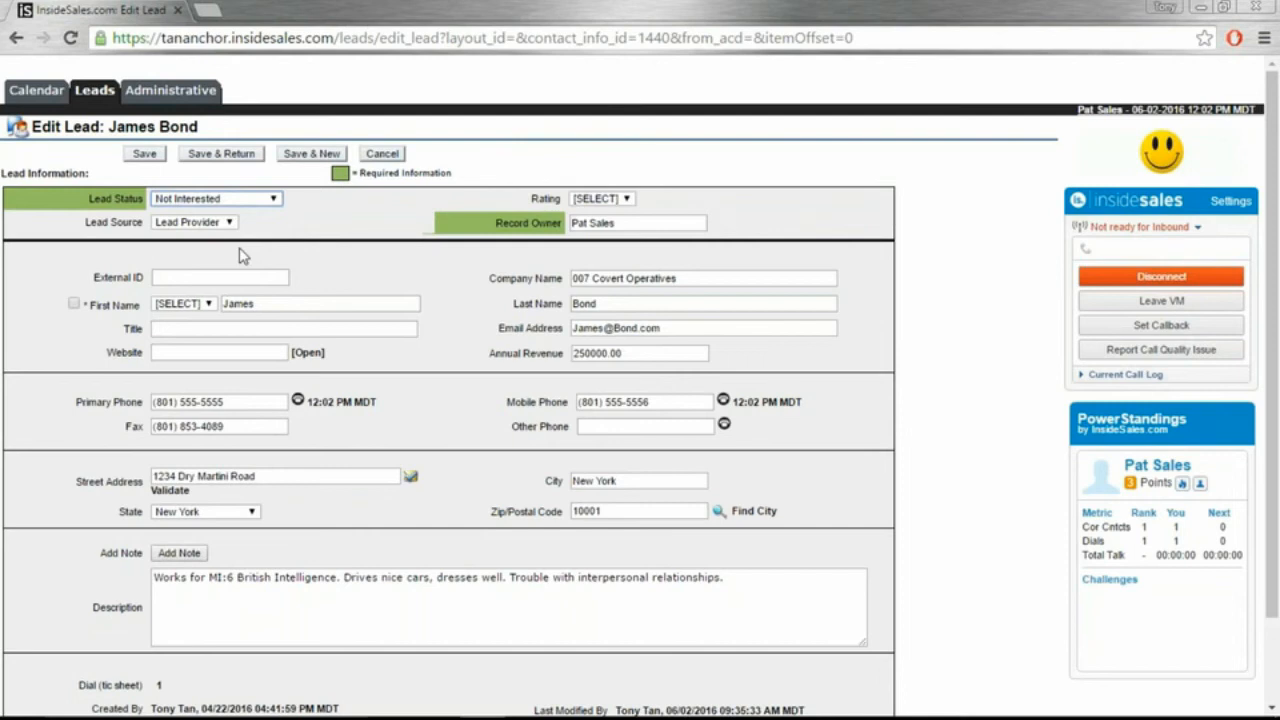
{"action": "left_click", "coordinate": [186, 557]}
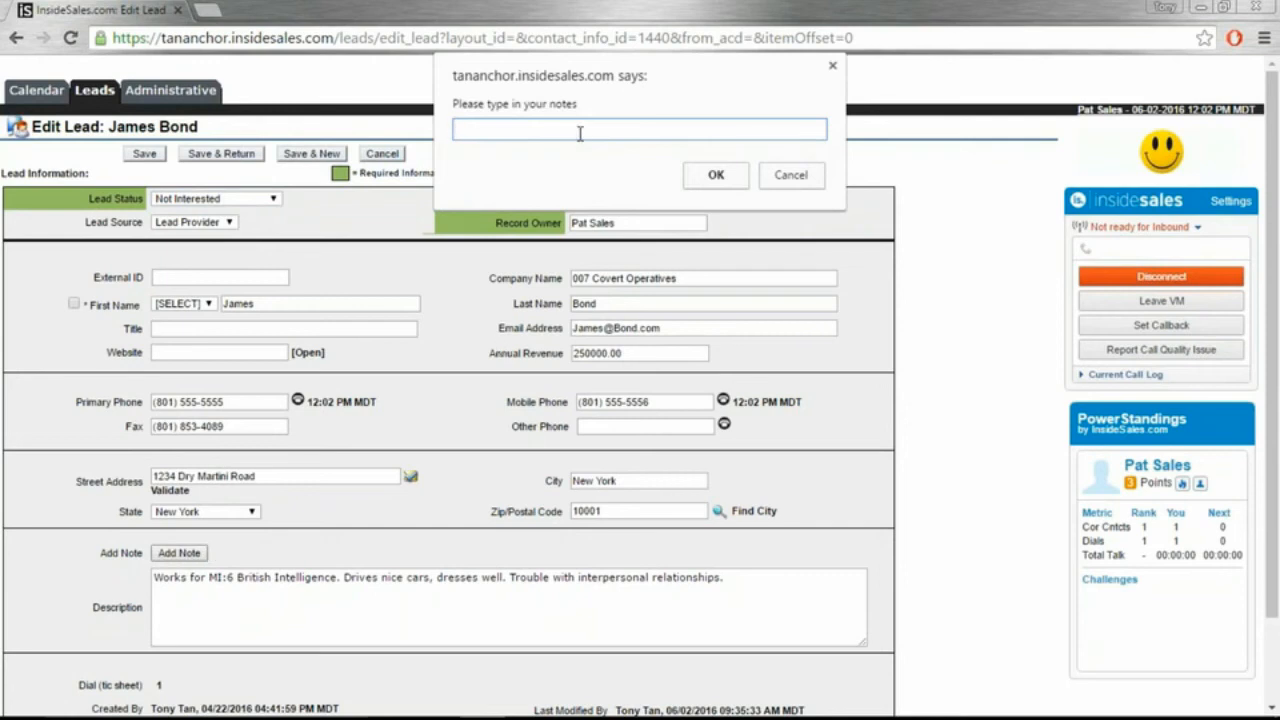
{"action": "type", "text": "Demo completed.  Not interested, be"}
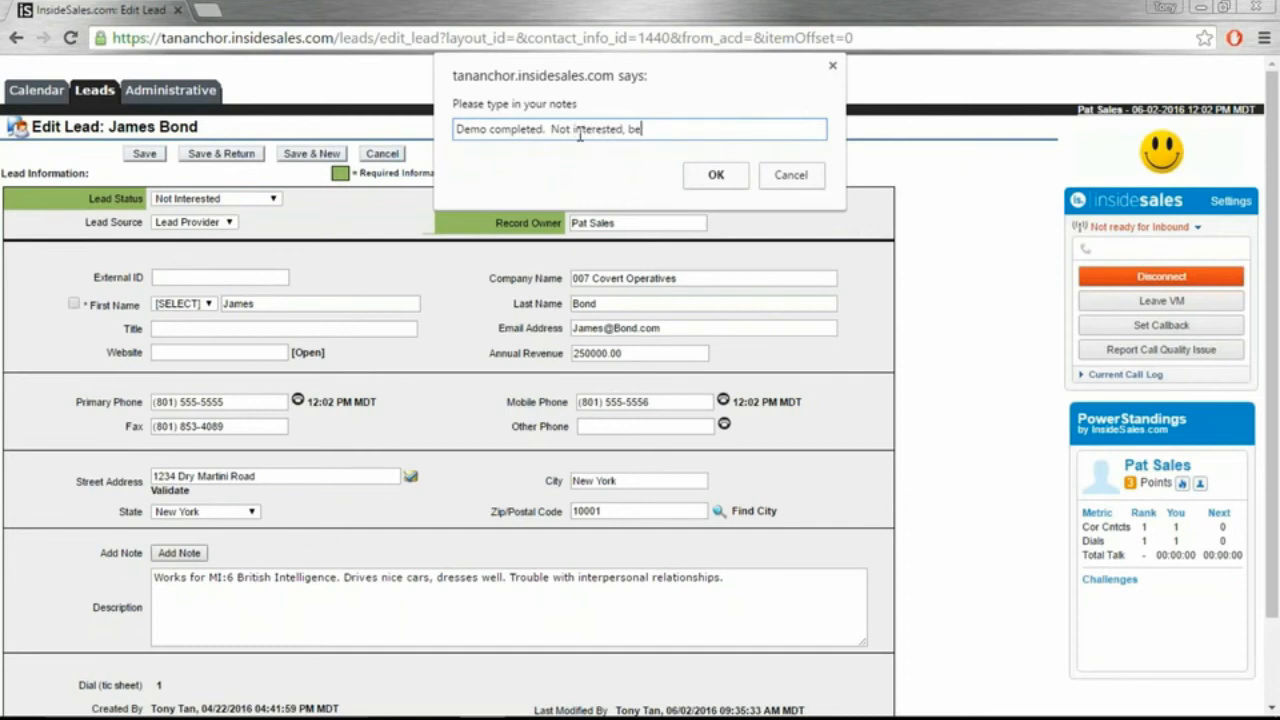
{"action": "type", "text": "cause budget is tight."}
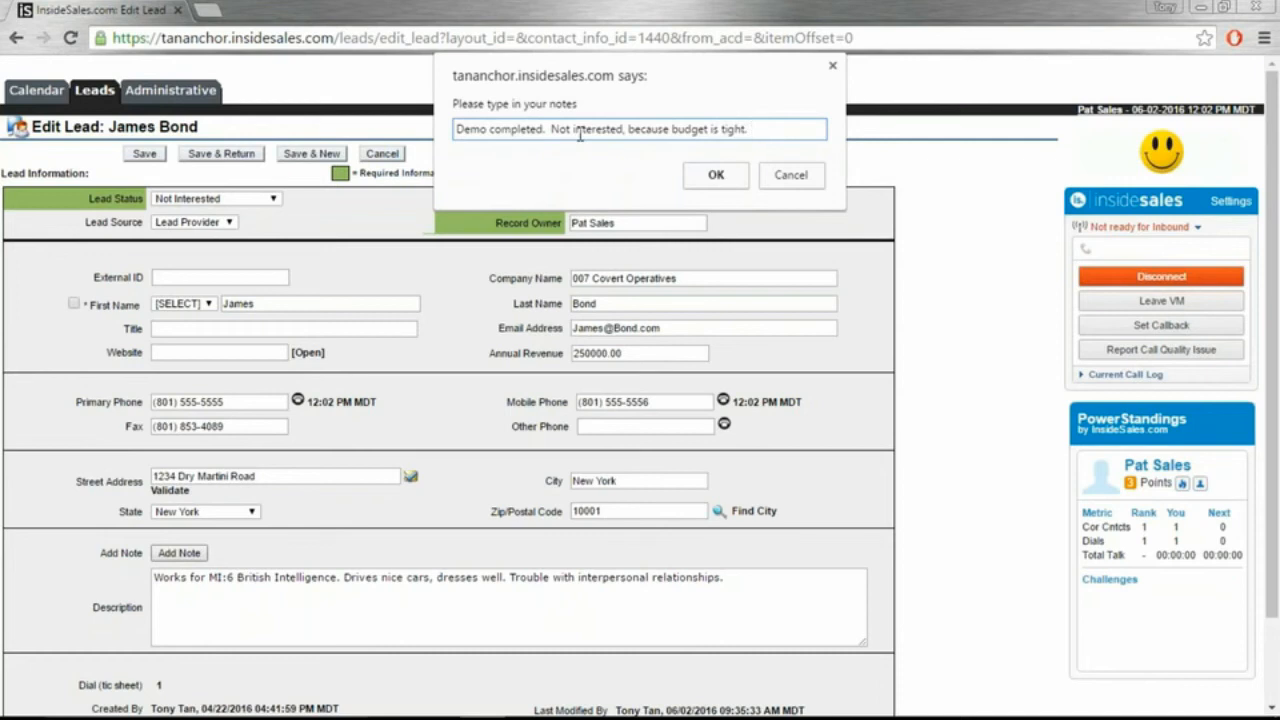
{"action": "left_click", "coordinate": [716, 175]}
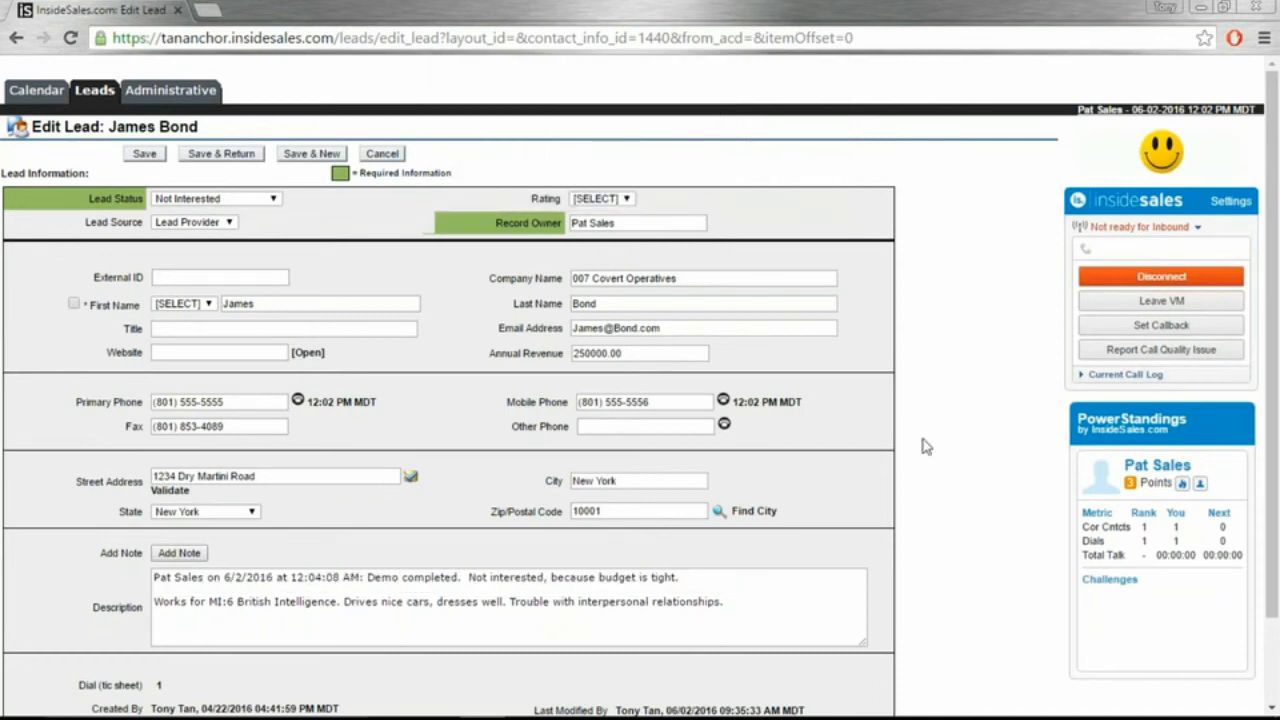
{"action": "scroll", "coordinate": [910, 474], "scroll_direction": "down", "scroll_amount": 1}
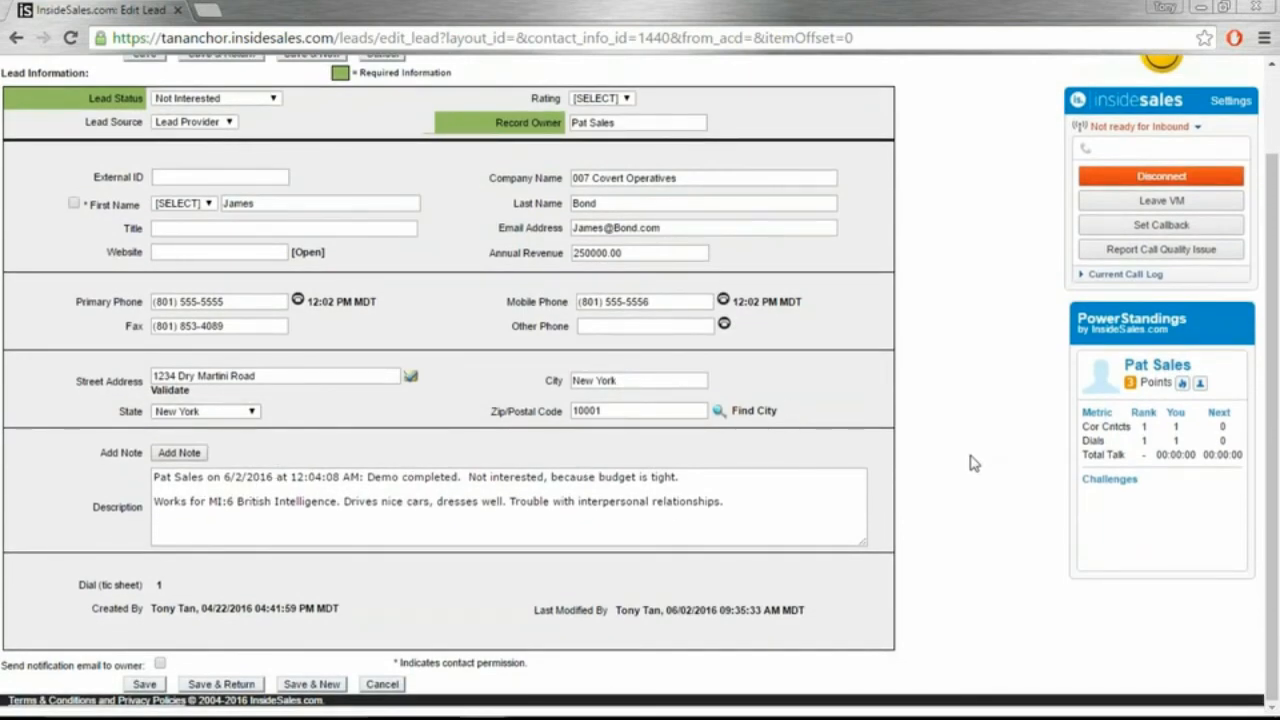
{"action": "scroll", "coordinate": [972, 462], "scroll_direction": "up", "scroll_amount": 1}
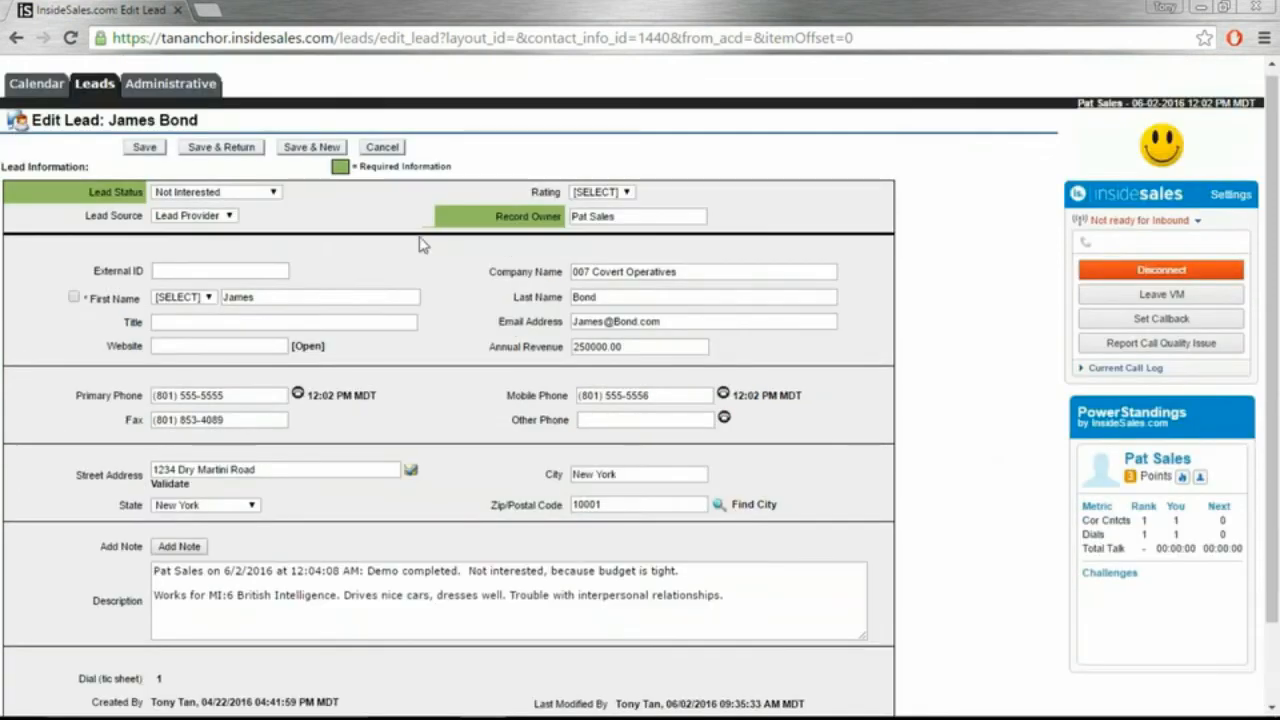
{"action": "left_click", "coordinate": [145, 150]}
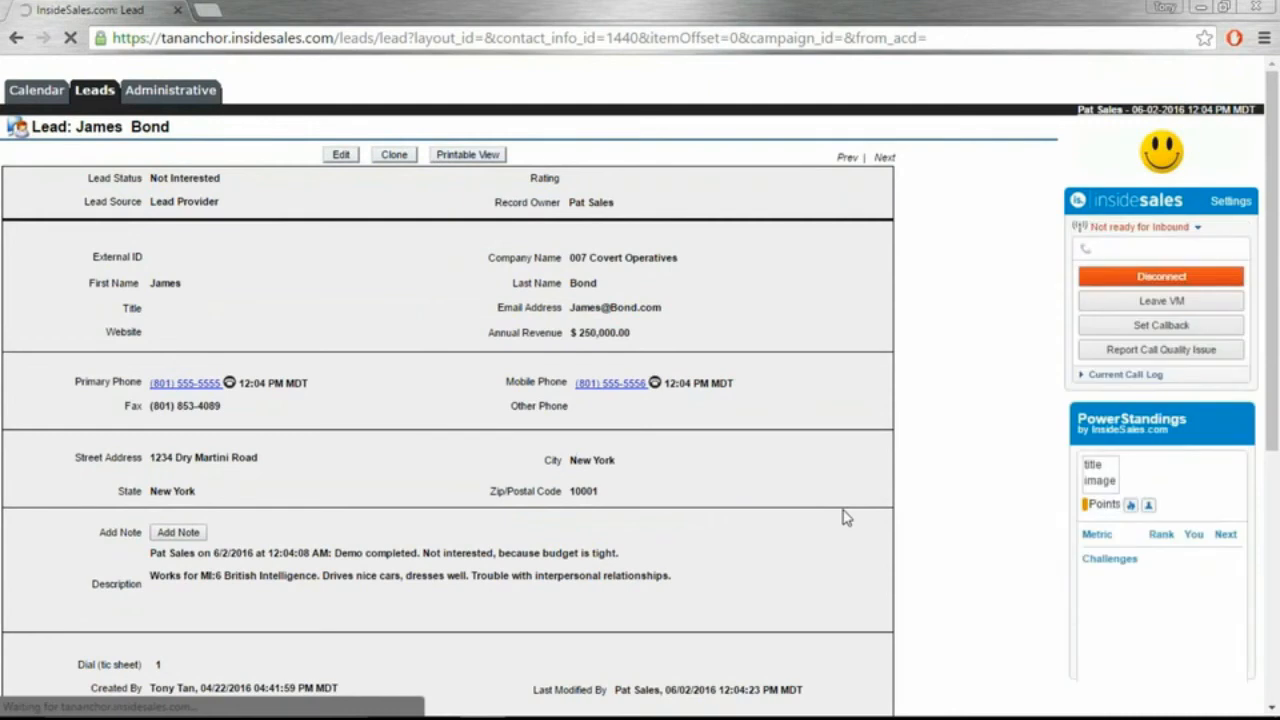
Step: Review the lead's Not Interested status history and field history, then return to the Leads list
{"action": "scroll", "coordinate": [843, 512], "scroll_direction": "down", "scroll_amount": 1}
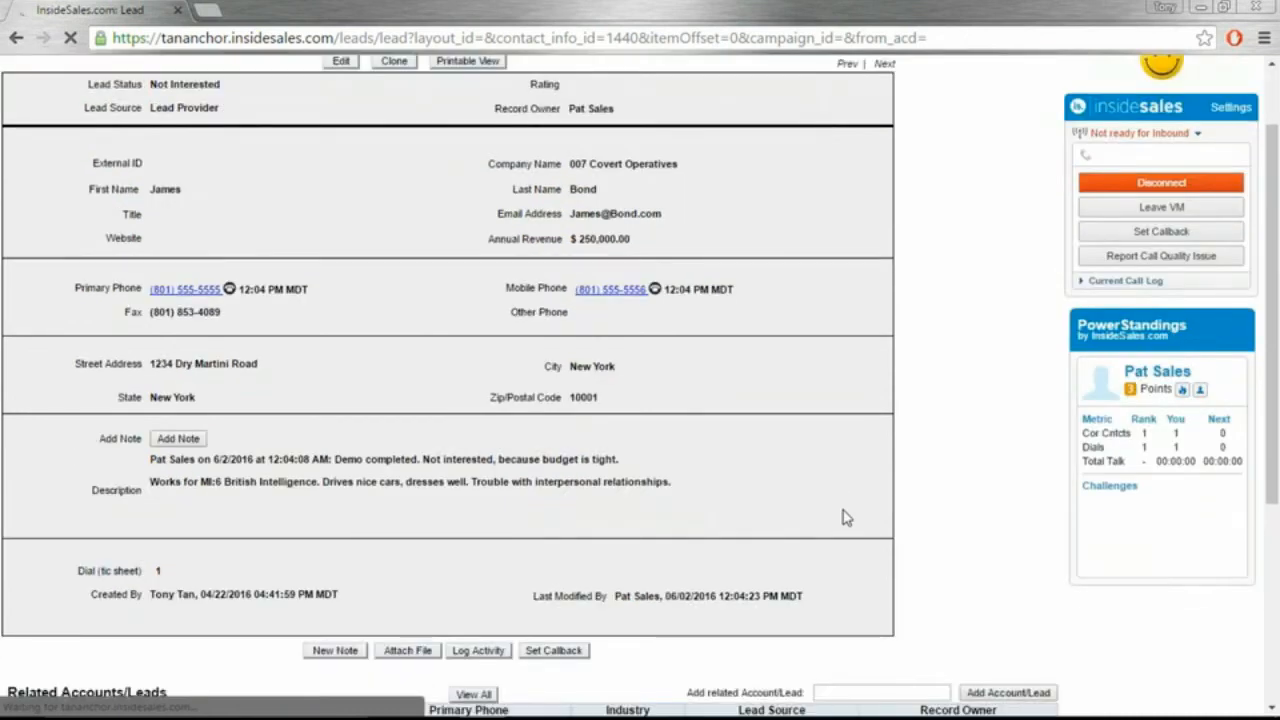
{"action": "scroll", "coordinate": [843, 511], "scroll_direction": "down", "scroll_amount": 1}
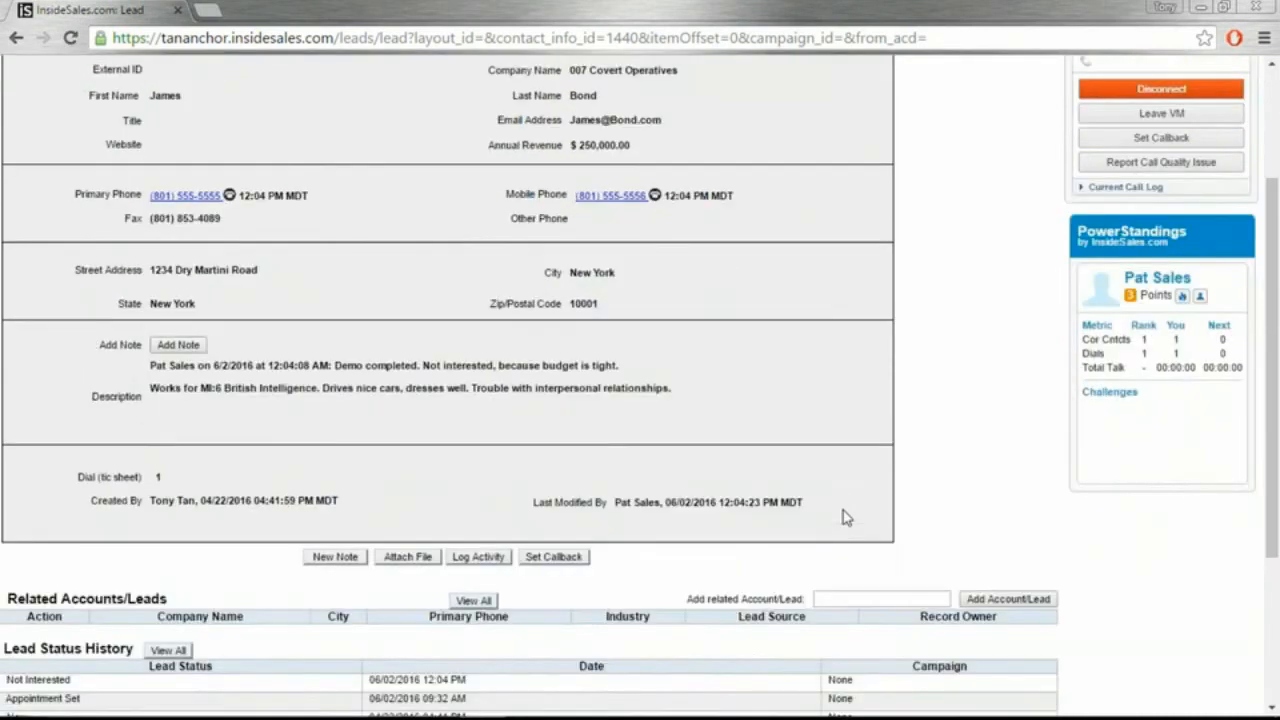
{"action": "scroll", "coordinate": [843, 510], "scroll_direction": "down", "scroll_amount": 2}
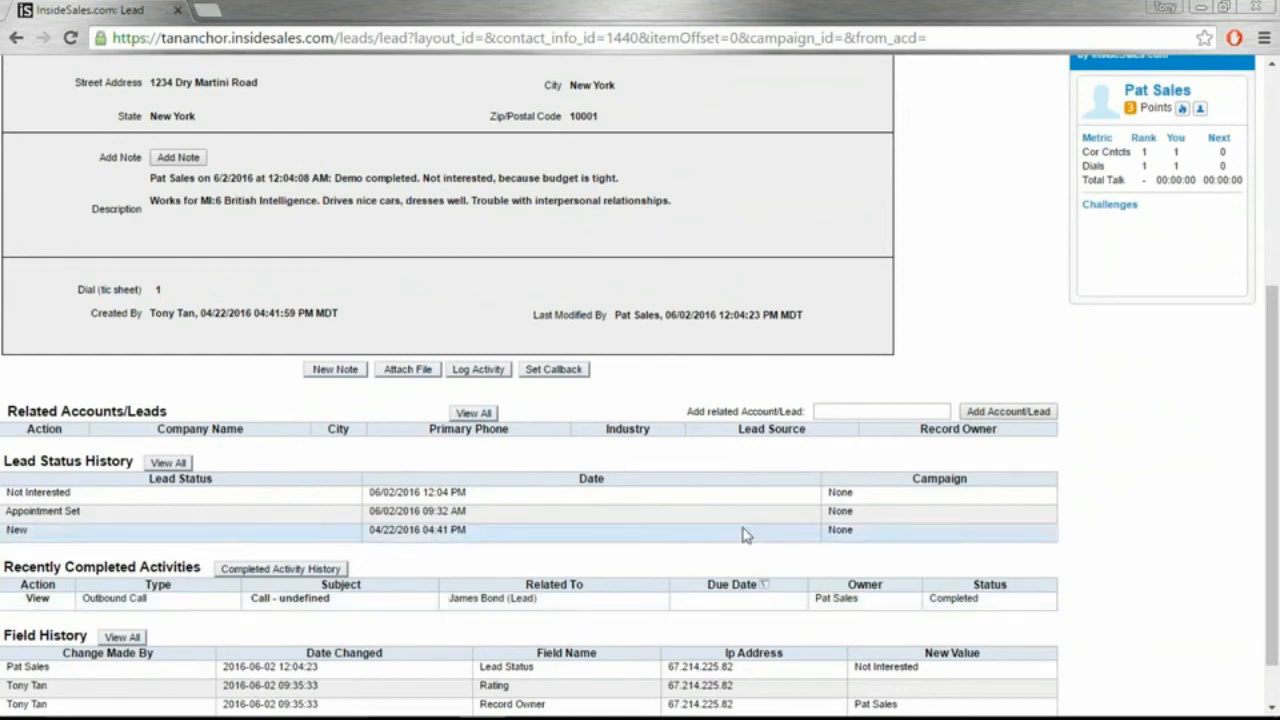
{"action": "scroll", "coordinate": [657, 458], "scroll_direction": "up", "scroll_amount": 4}
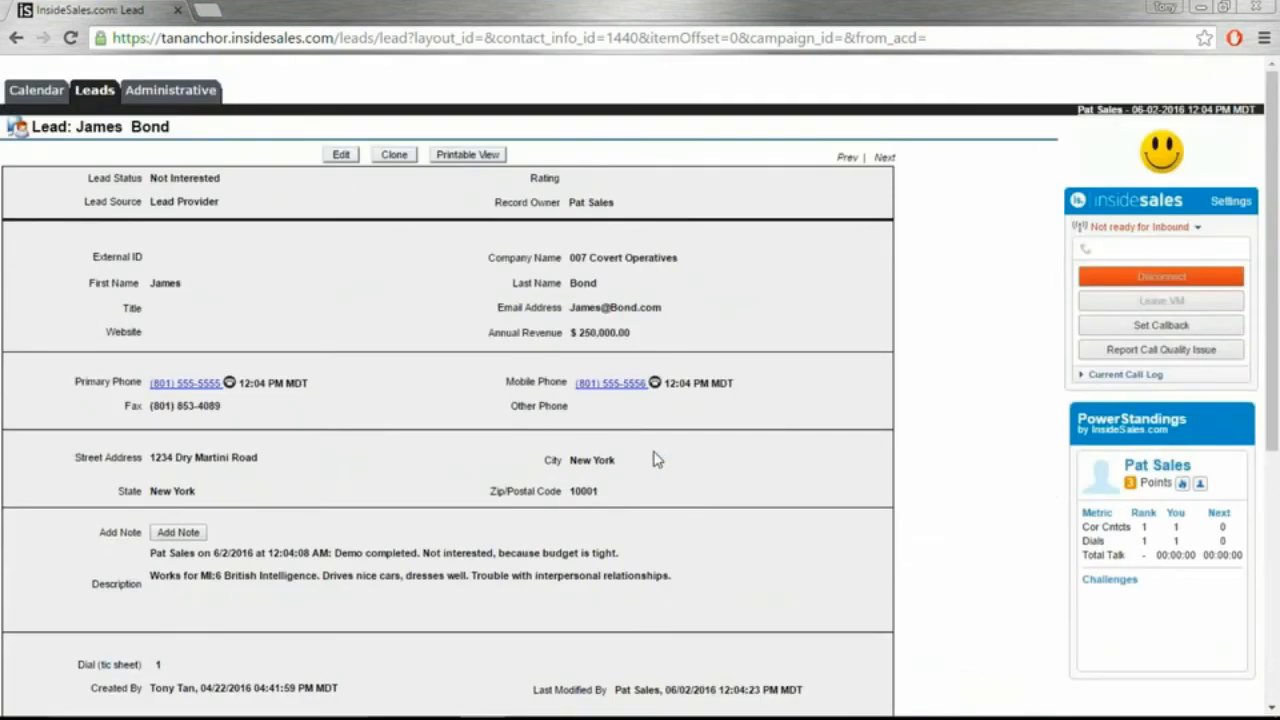
{"action": "scroll", "coordinate": [648, 470], "scroll_direction": "down", "scroll_amount": 1}
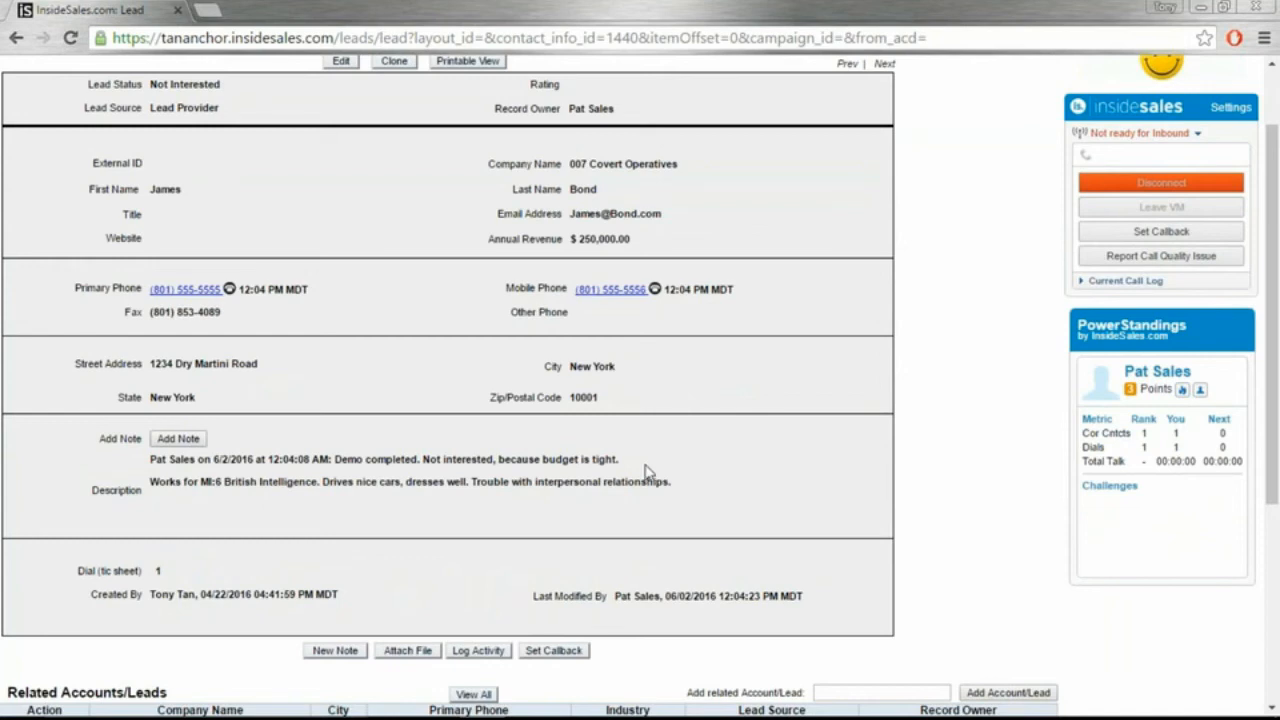
{"action": "scroll", "coordinate": [645, 470], "scroll_direction": "up", "scroll_amount": 1}
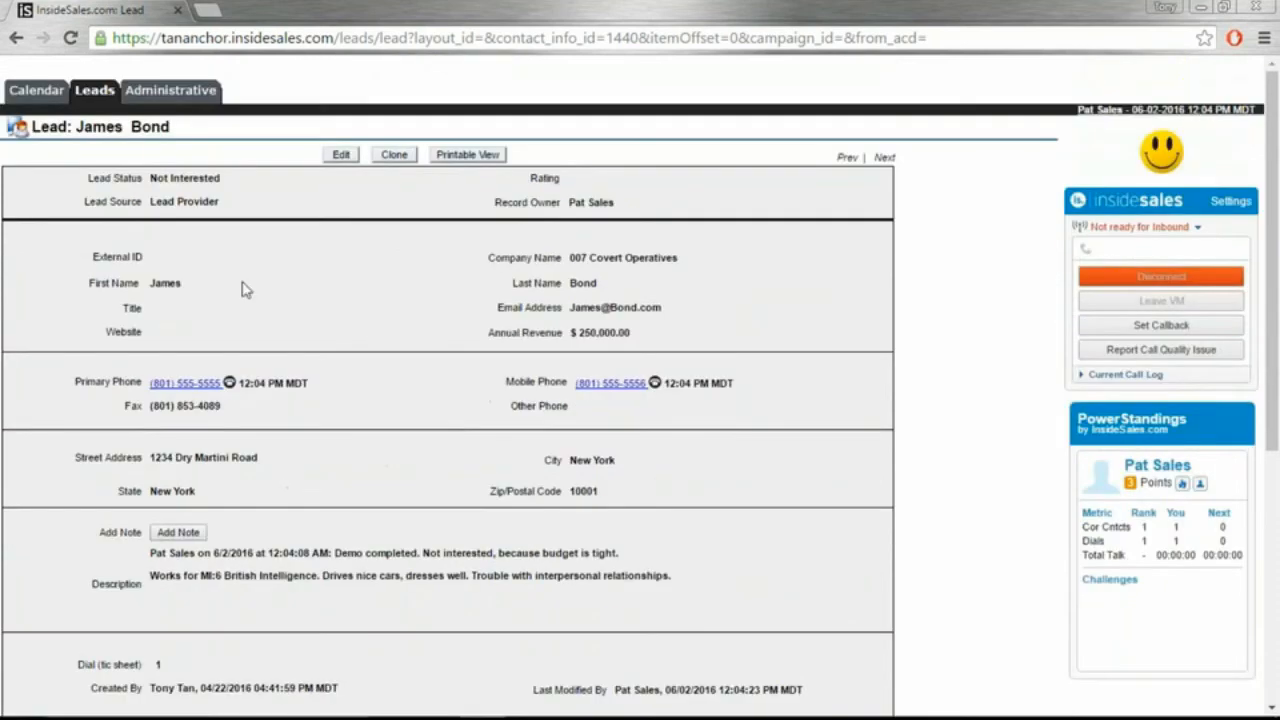
{"action": "left_click", "coordinate": [97, 91]}
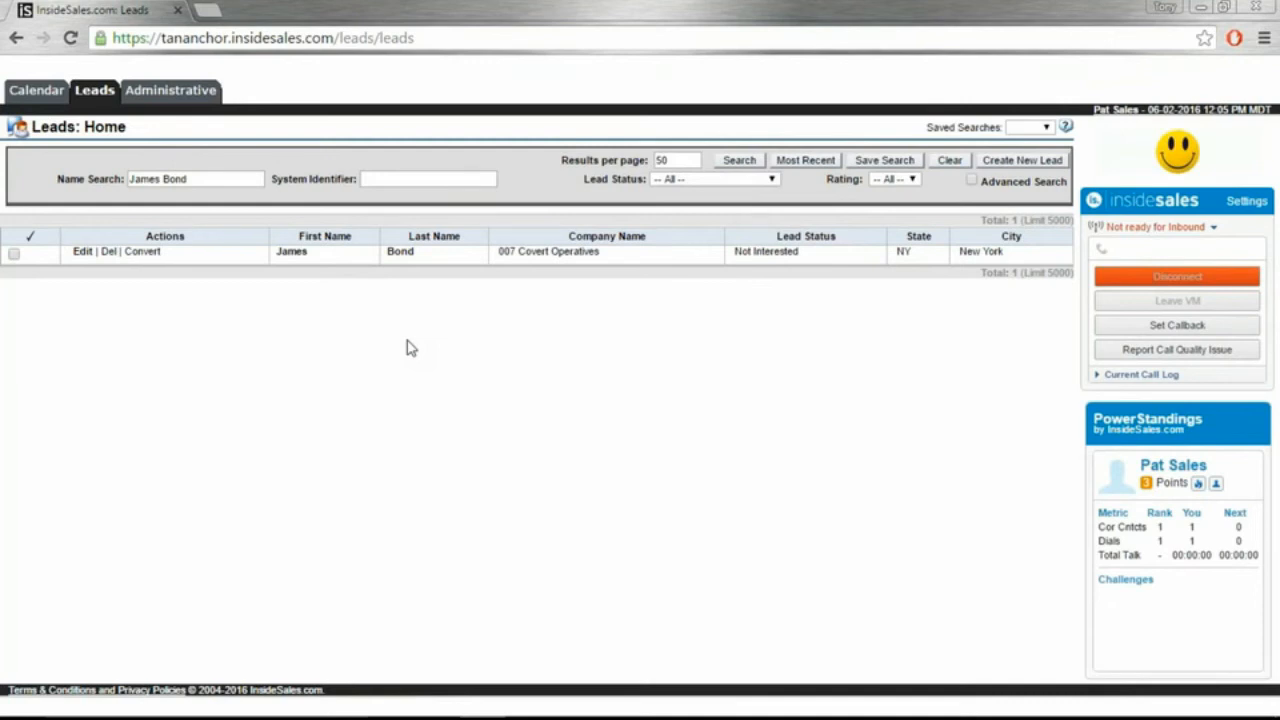
{"action": "left_click", "coordinate": [953, 161]}
{"action": "left_click", "coordinate": [971, 181]}
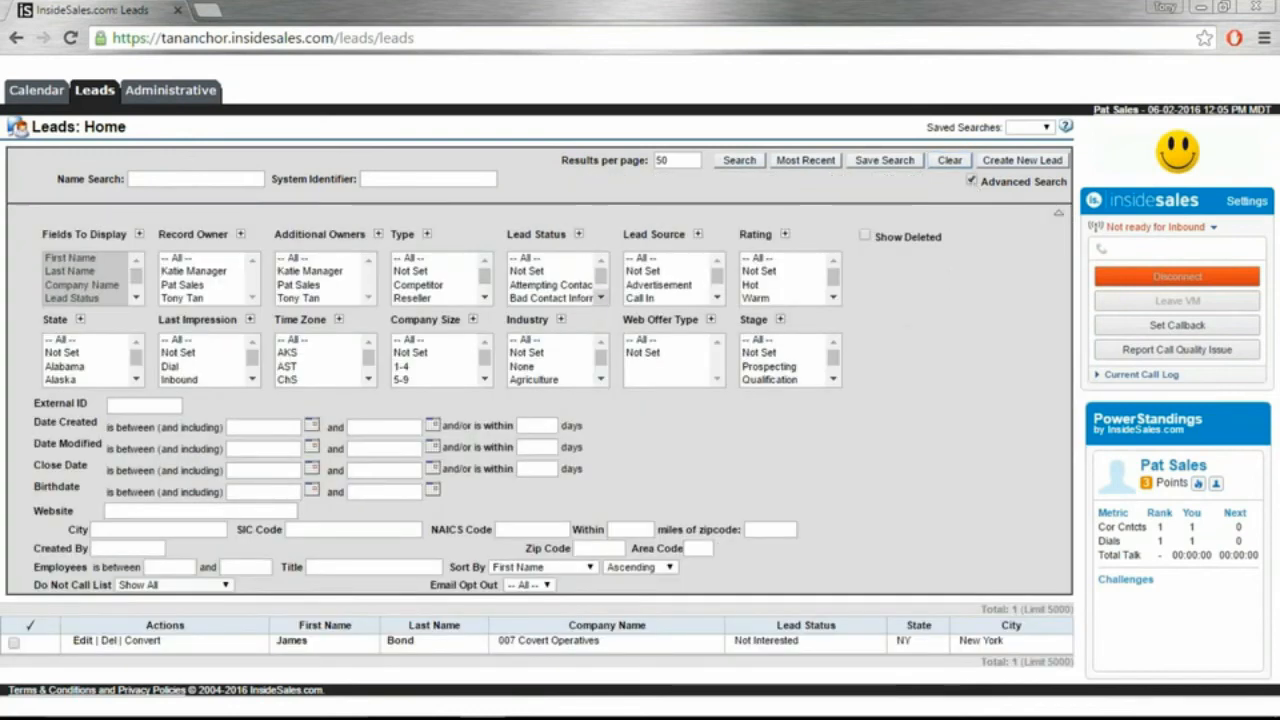
{"action": "left_click", "coordinate": [80, 321]}
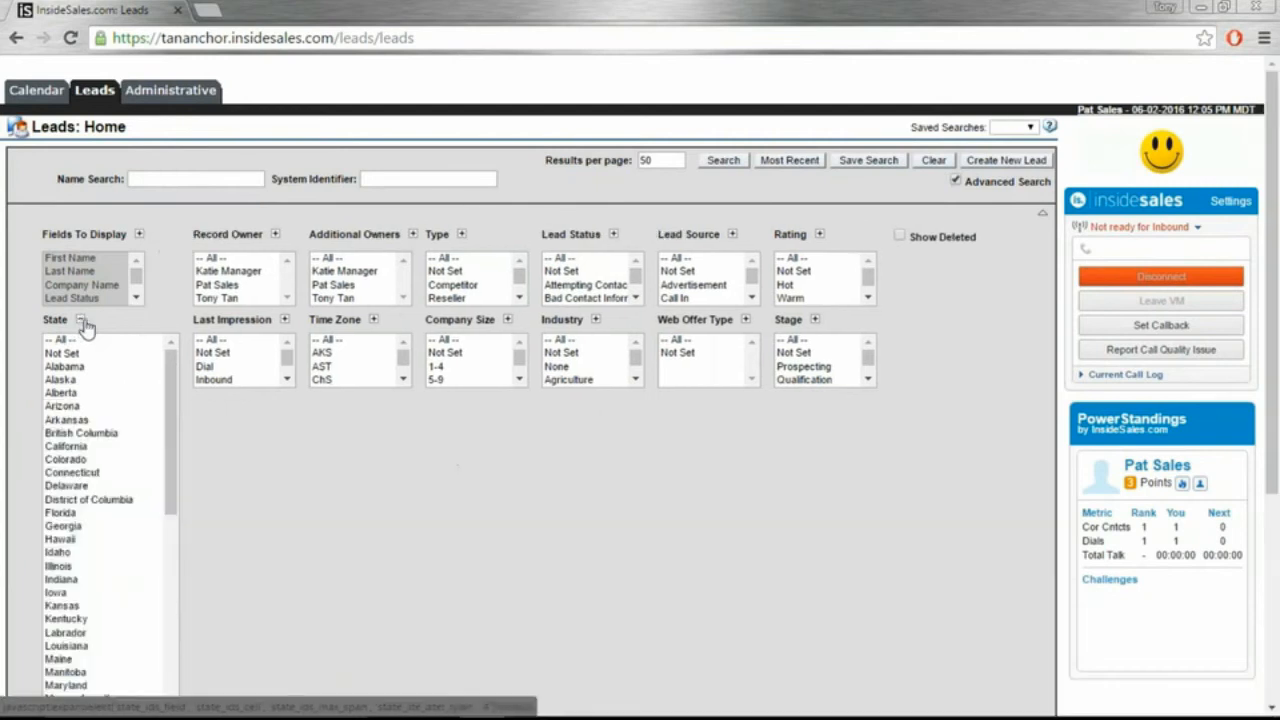
{"action": "left_click_drag", "start_coordinate": [166, 372], "coordinate": [170, 530]}
{"action": "left_click", "coordinate": [97, 470]}
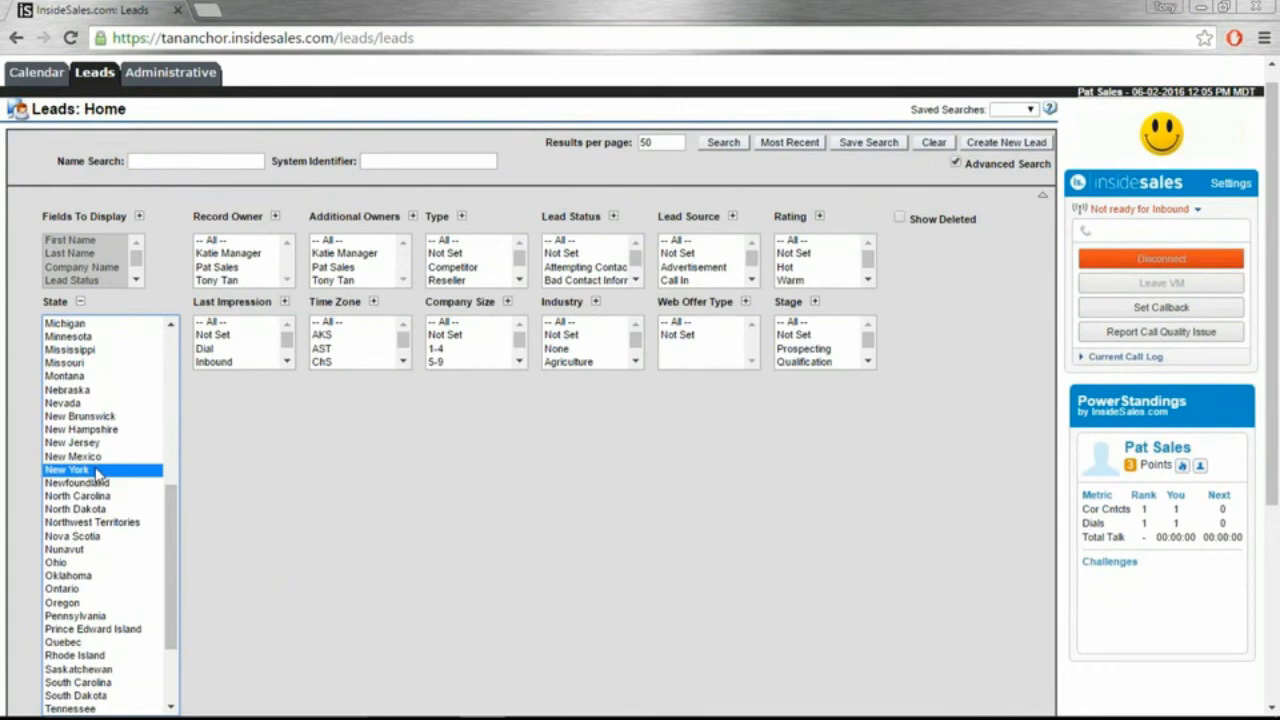
{"action": "left_click", "coordinate": [725, 145]}
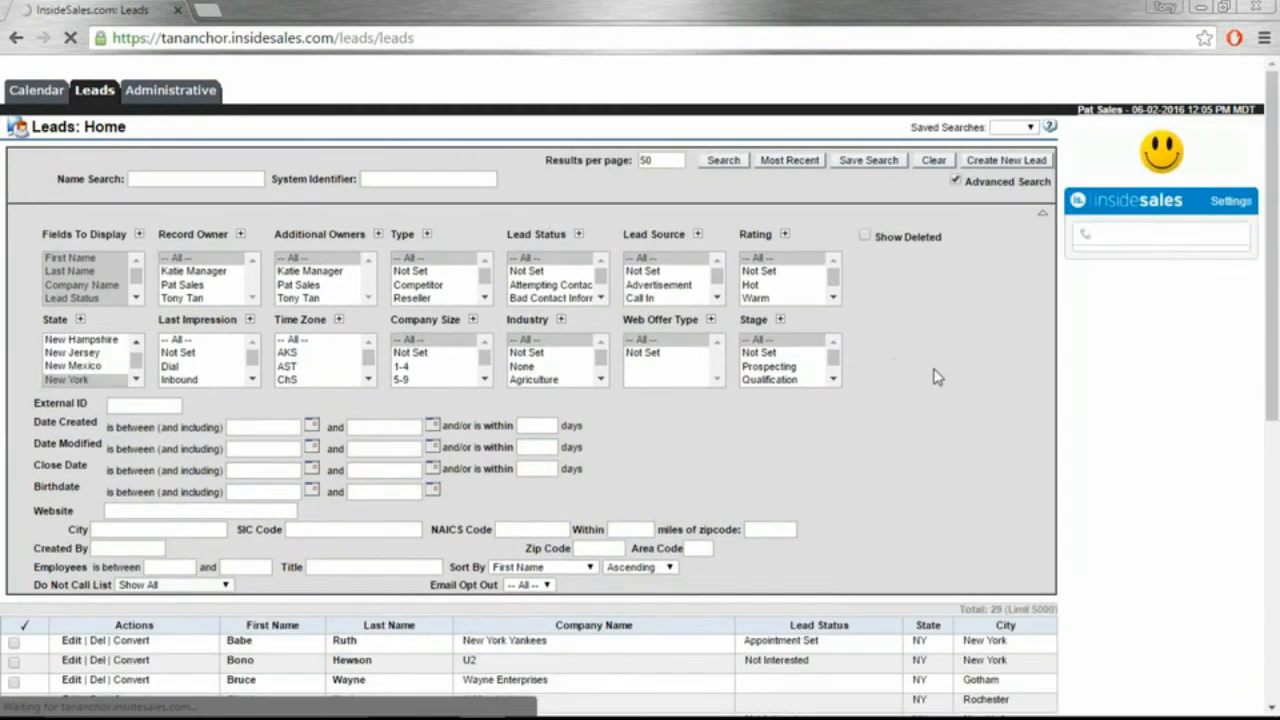
{"action": "scroll", "coordinate": [938, 376], "scroll_direction": "down", "scroll_amount": 1}
{"action": "scroll", "coordinate": [938, 376], "scroll_direction": "down", "scroll_amount": 1}
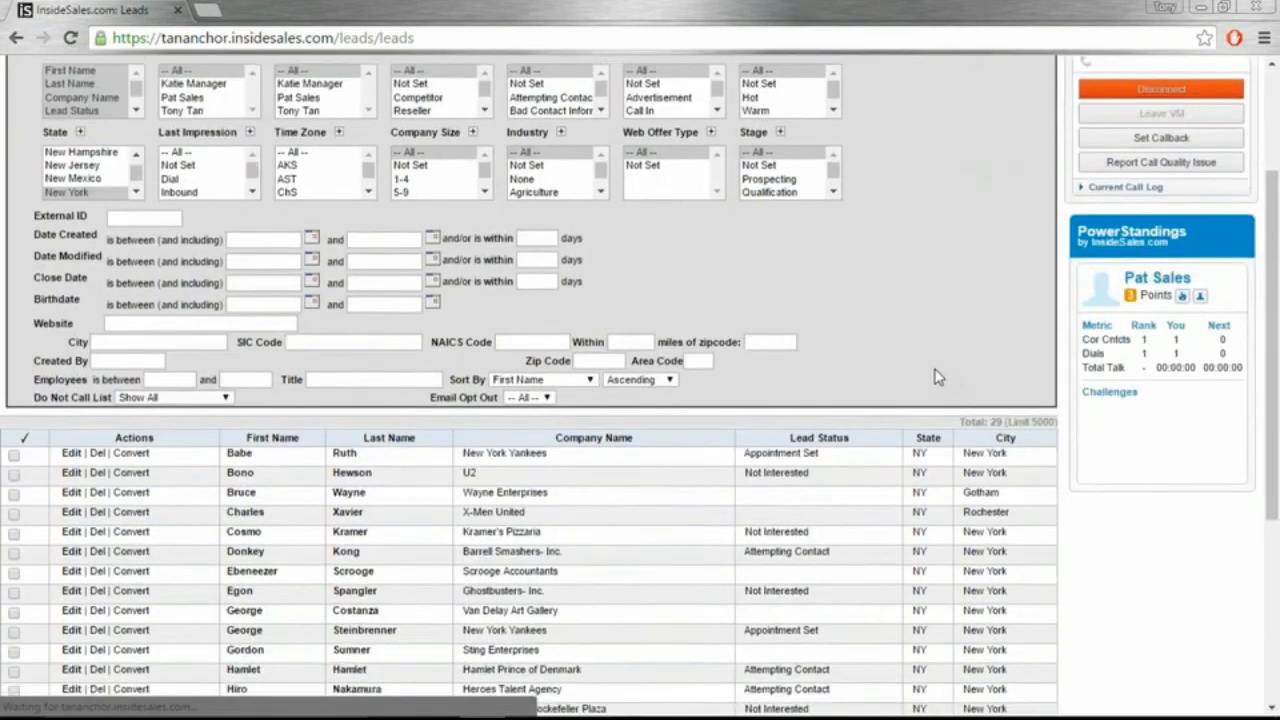
{"action": "scroll", "coordinate": [938, 376], "scroll_direction": "down", "scroll_amount": 1}
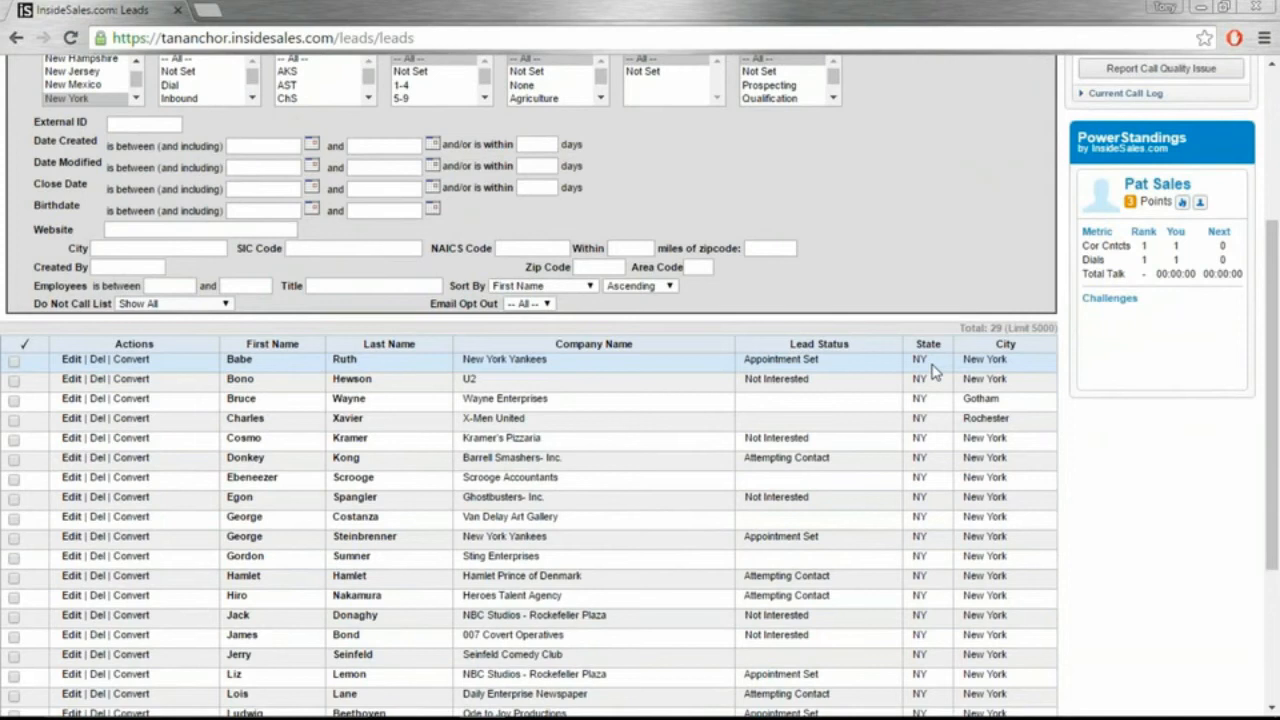
{"action": "scroll", "coordinate": [900, 362], "scroll_direction": "down", "scroll_amount": 1}
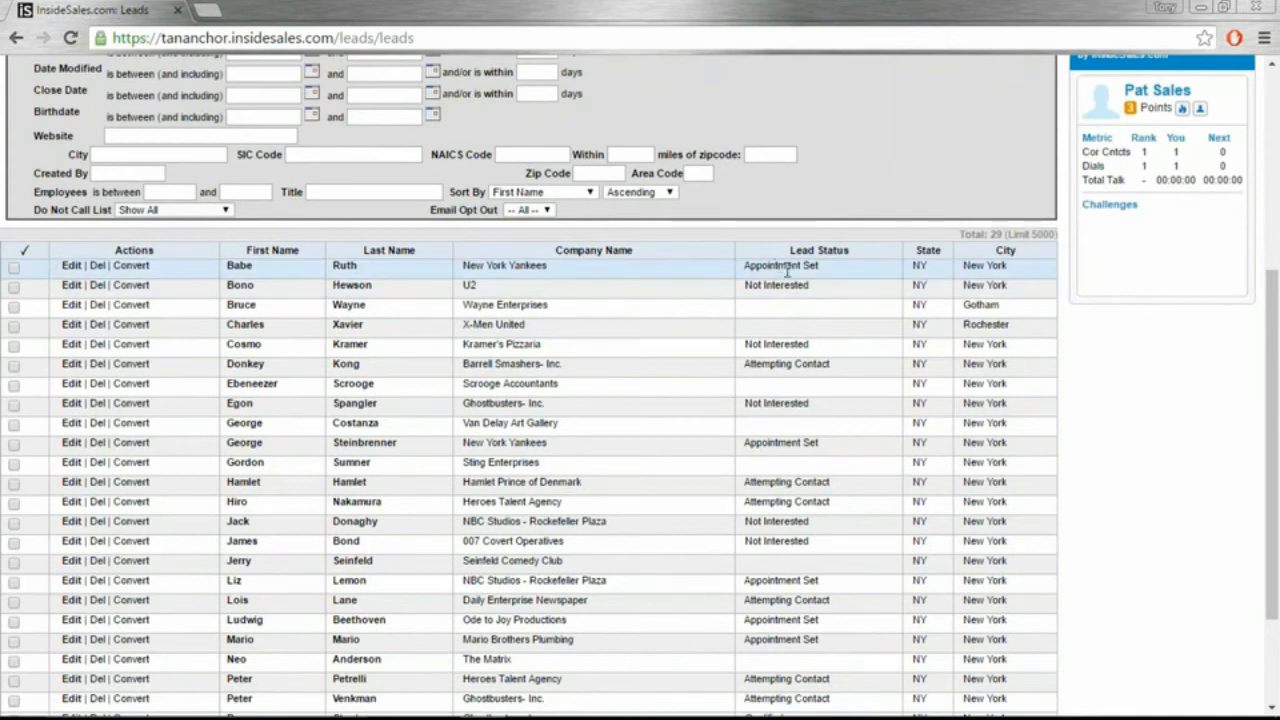
{"action": "left_click_drag", "start_coordinate": [825, 366], "coordinate": [759, 373]}
{"action": "left_click", "coordinate": [821, 363]}
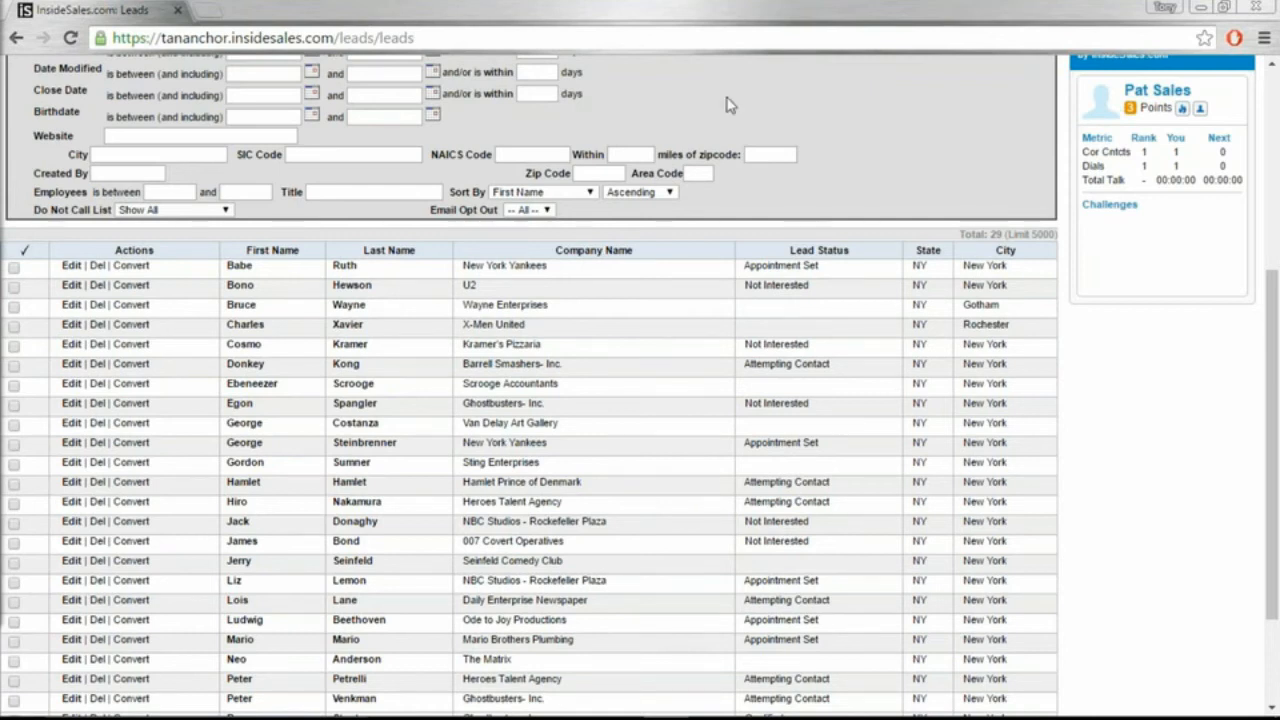
{"action": "scroll", "coordinate": [908, 190], "scroll_direction": "up", "scroll_amount": 2}
{"action": "scroll", "coordinate": [908, 193], "scroll_direction": "up", "scroll_amount": 6}
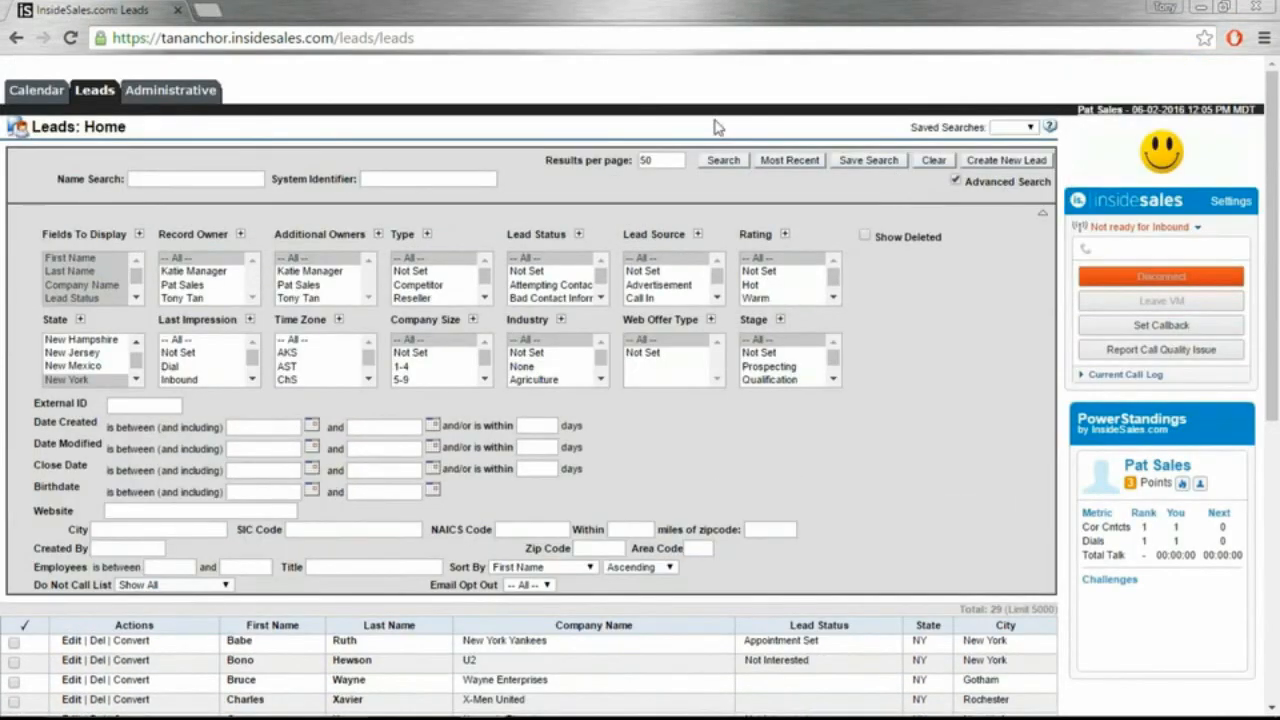
Step: Restrict the New York lead search to Lead Status Not Set, yielding 10 leads
{"action": "left_click", "coordinate": [578, 235]}
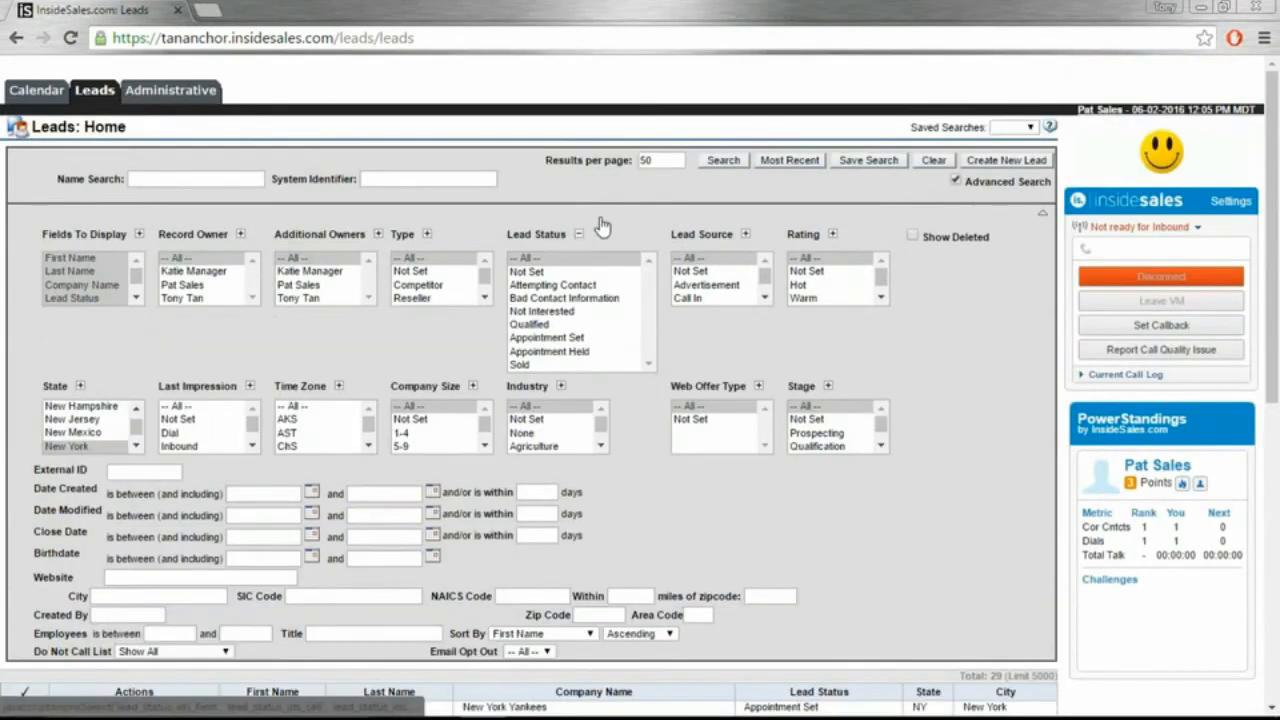
{"action": "left_click", "coordinate": [546, 270], "text": "ctrl"}
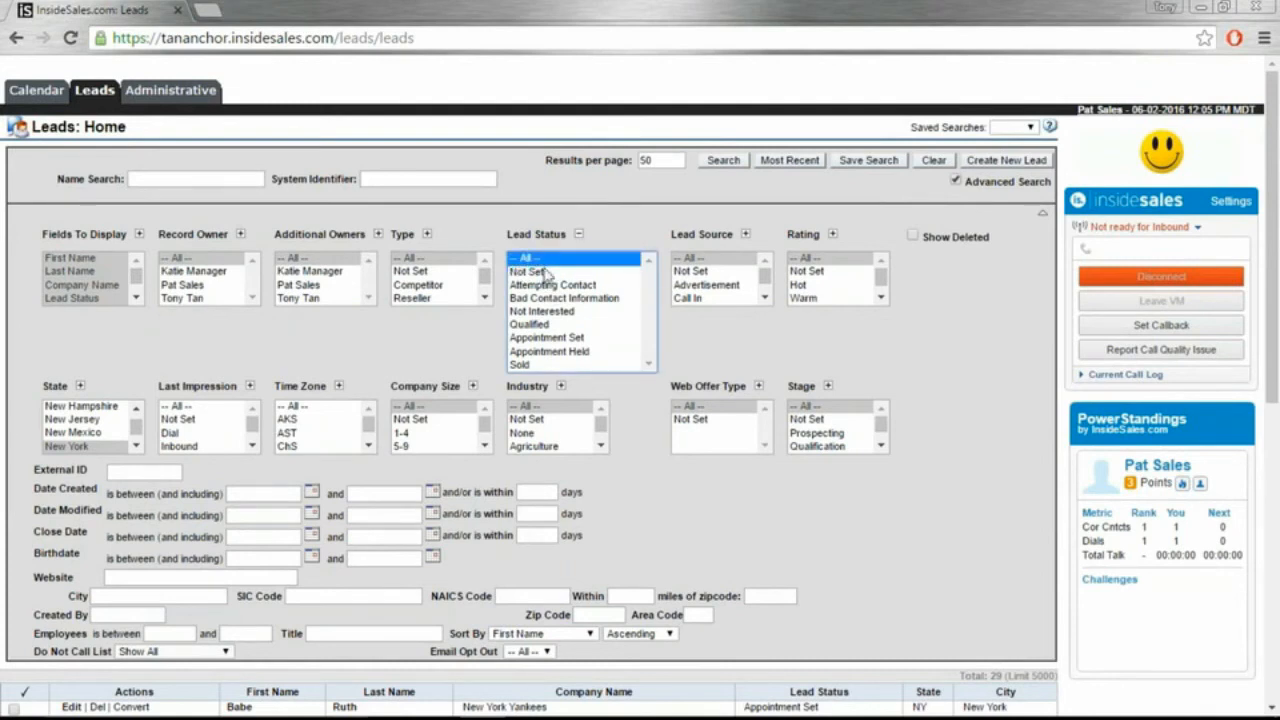
{"action": "left_click", "coordinate": [546, 270]}
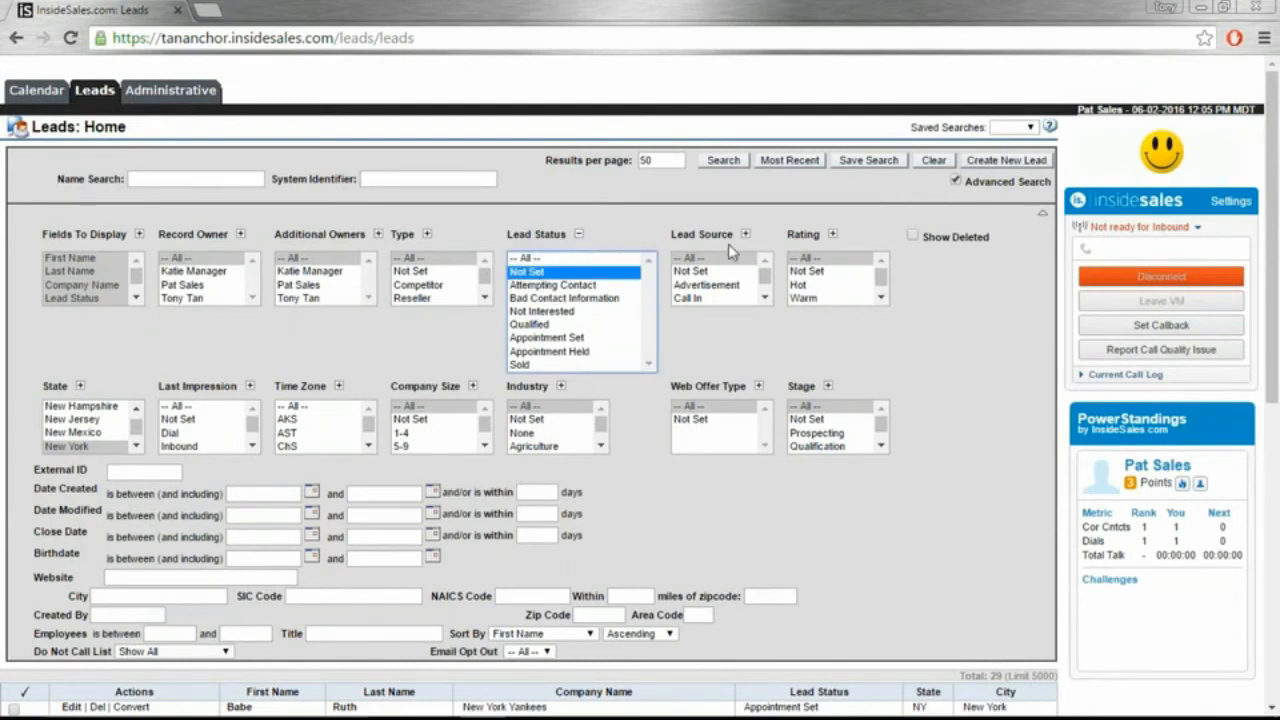
{"action": "left_click", "coordinate": [732, 170]}
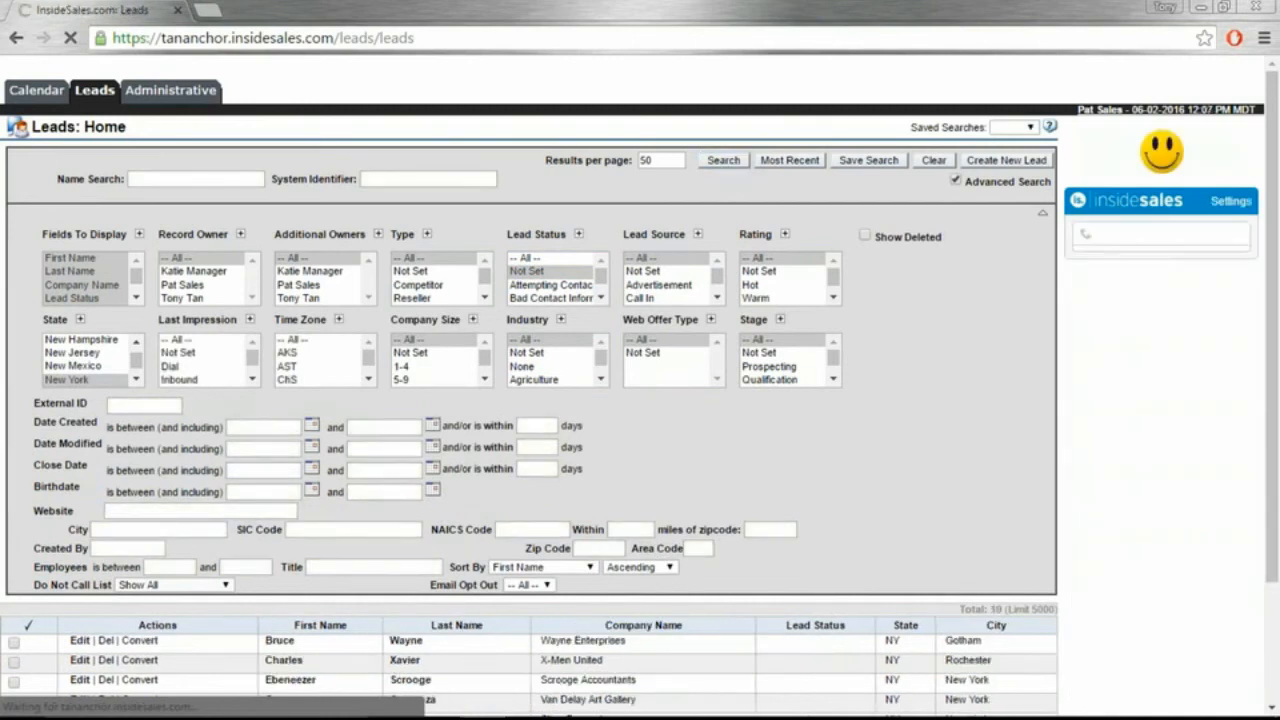
{"action": "scroll", "coordinate": [947, 421], "scroll_direction": "down", "scroll_amount": 1}
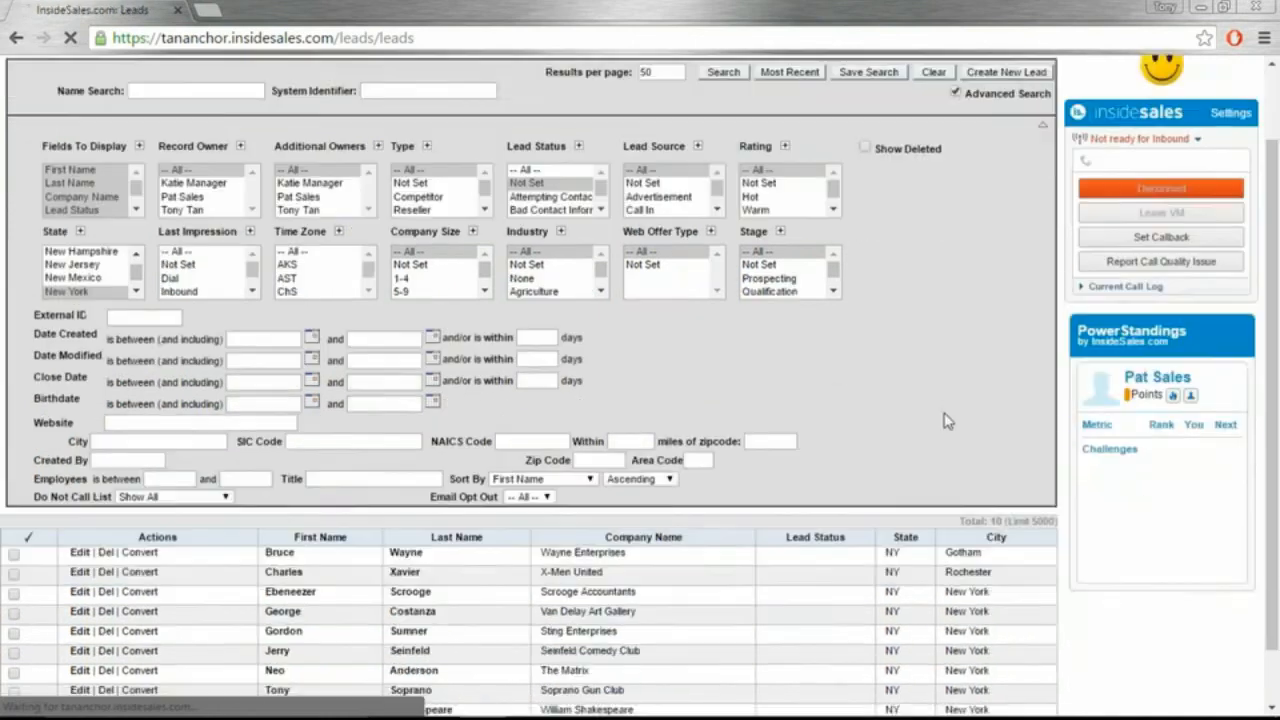
{"action": "scroll", "coordinate": [947, 421], "scroll_direction": "down", "scroll_amount": 1}
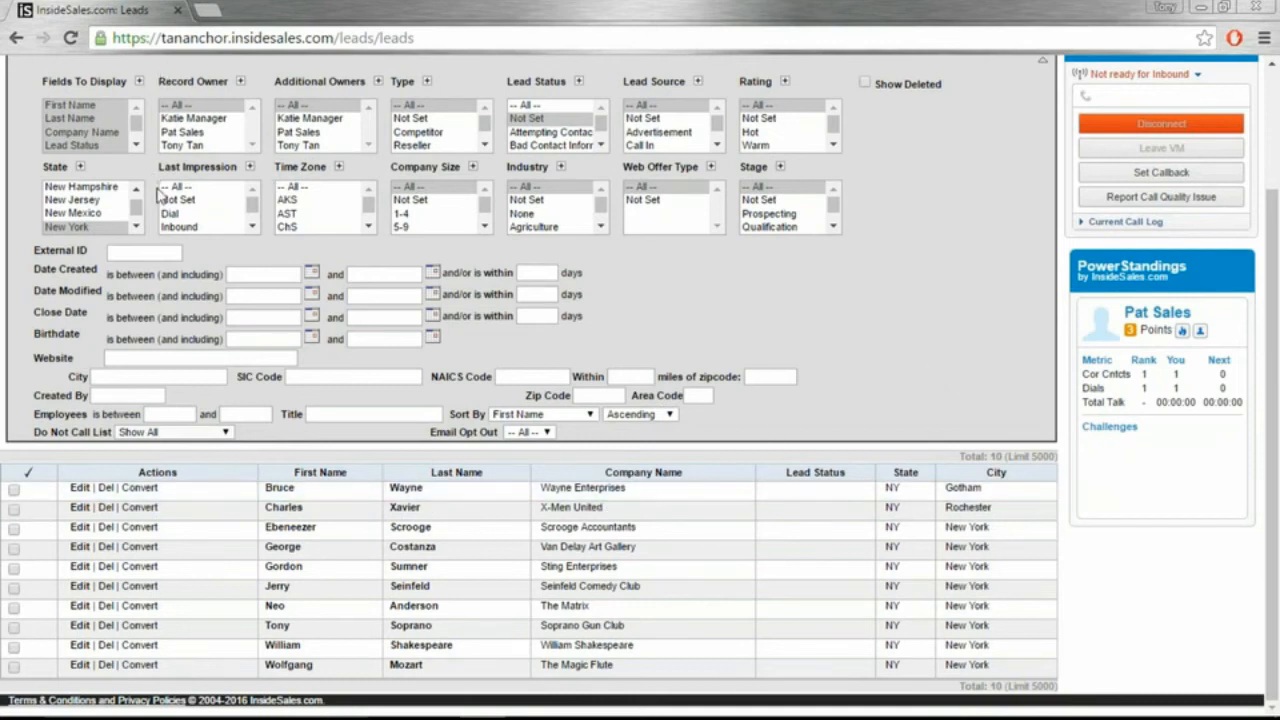
{"action": "scroll", "coordinate": [160, 192], "scroll_direction": "up", "scroll_amount": 2}
Step: Add Lead Source to the displayed fields and rerun the search to show each lead's source
{"action": "scroll", "coordinate": [160, 192], "scroll_direction": "up", "scroll_amount": 1}
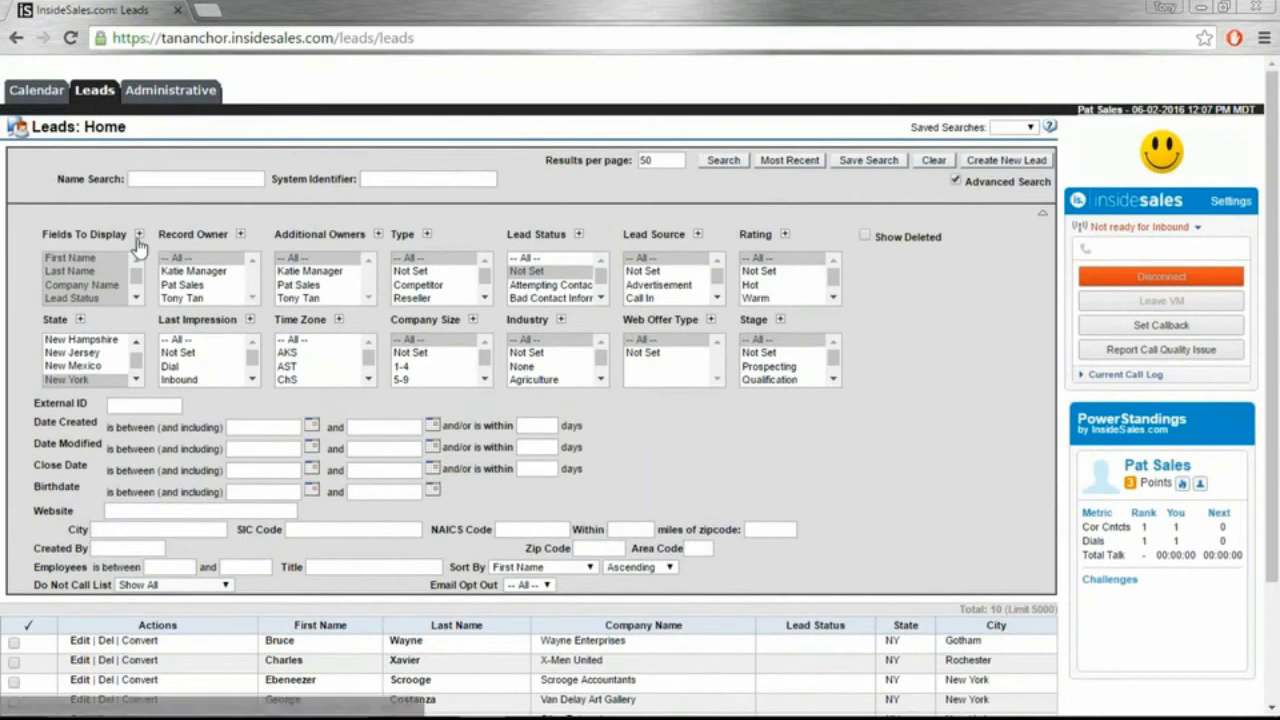
{"action": "left_click", "coordinate": [139, 234]}
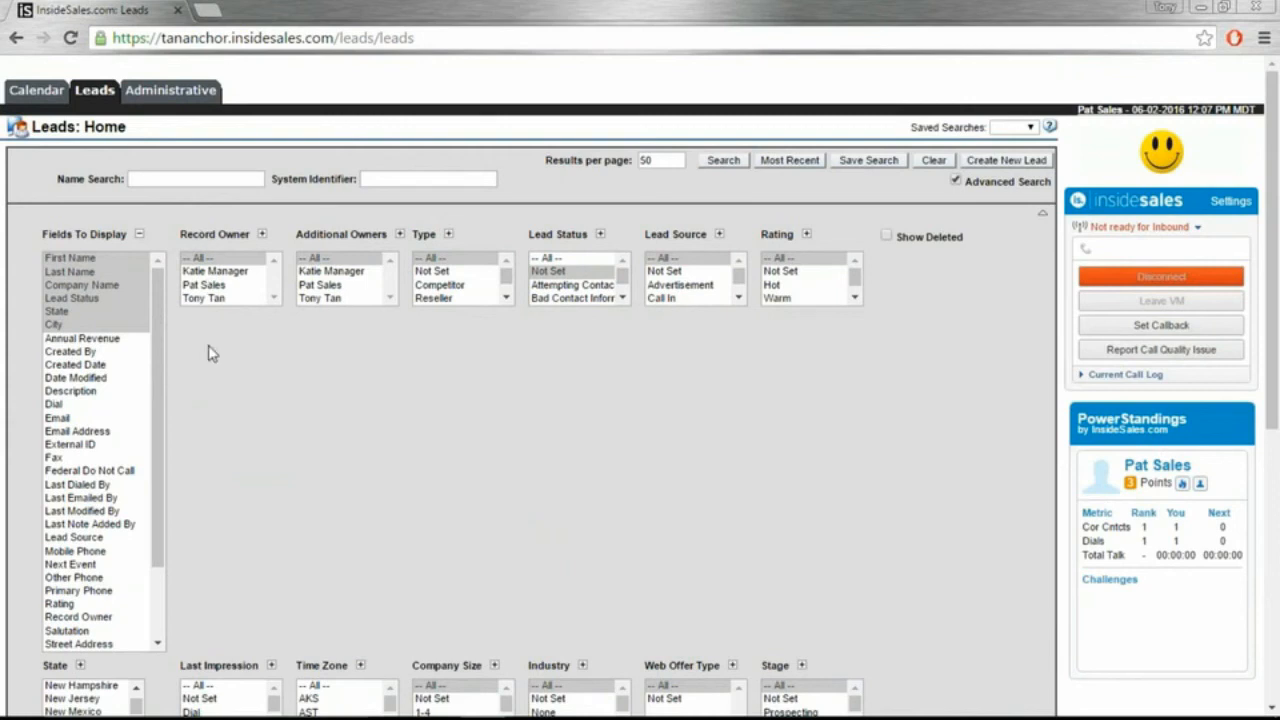
{"action": "left_click", "coordinate": [99, 540], "text": "ctrl"}
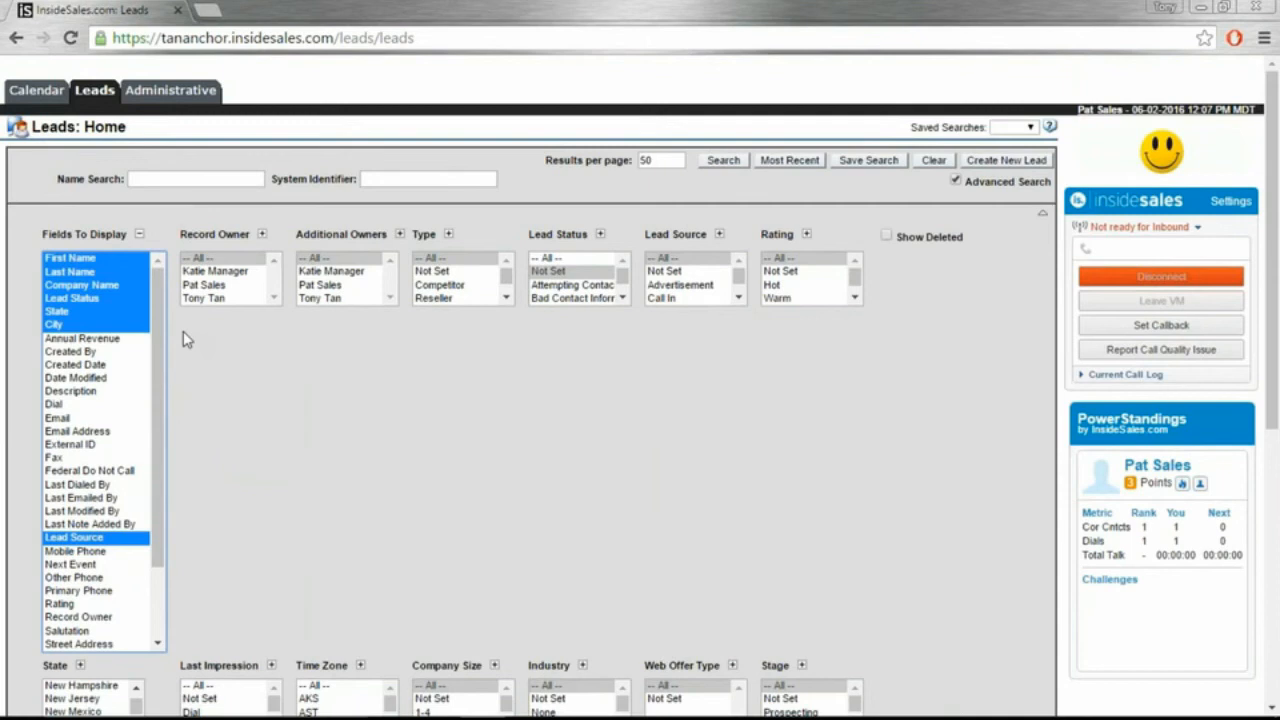
{"action": "left_click", "coordinate": [725, 161]}
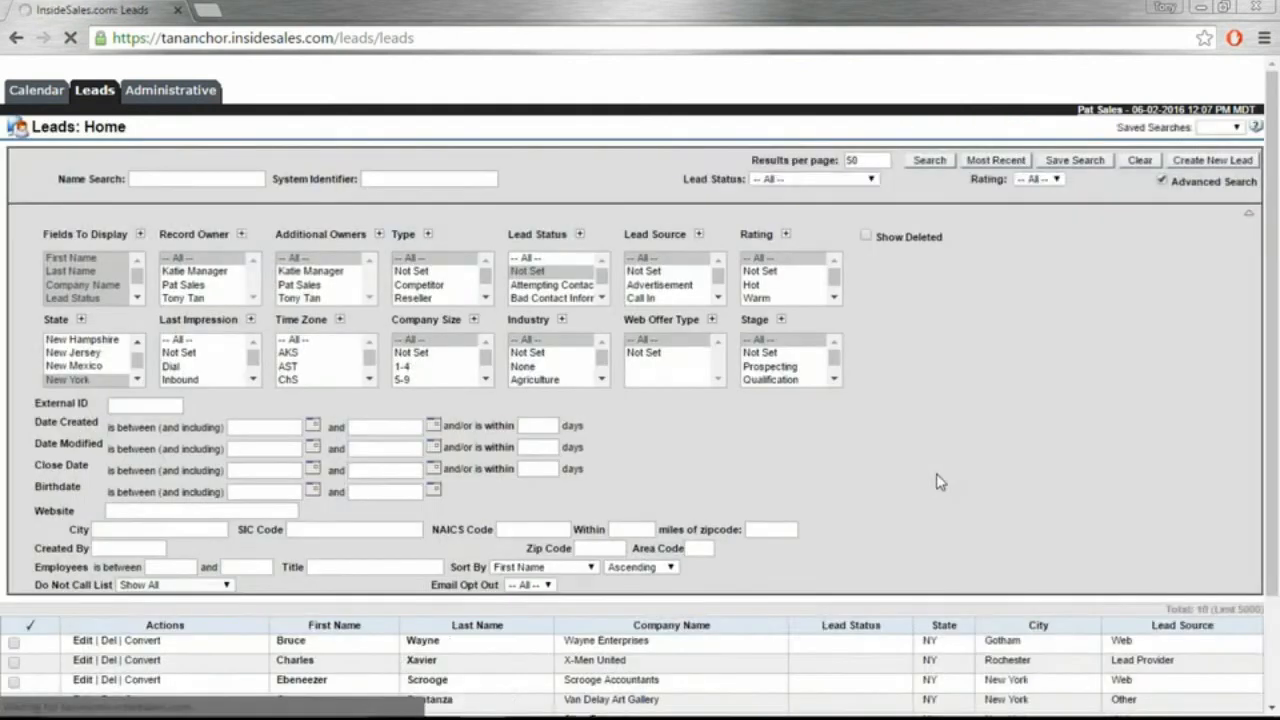
{"action": "scroll", "coordinate": [940, 481], "scroll_direction": "down", "scroll_amount": 1}
{"action": "scroll", "coordinate": [960, 480], "scroll_direction": "down", "scroll_amount": 1}
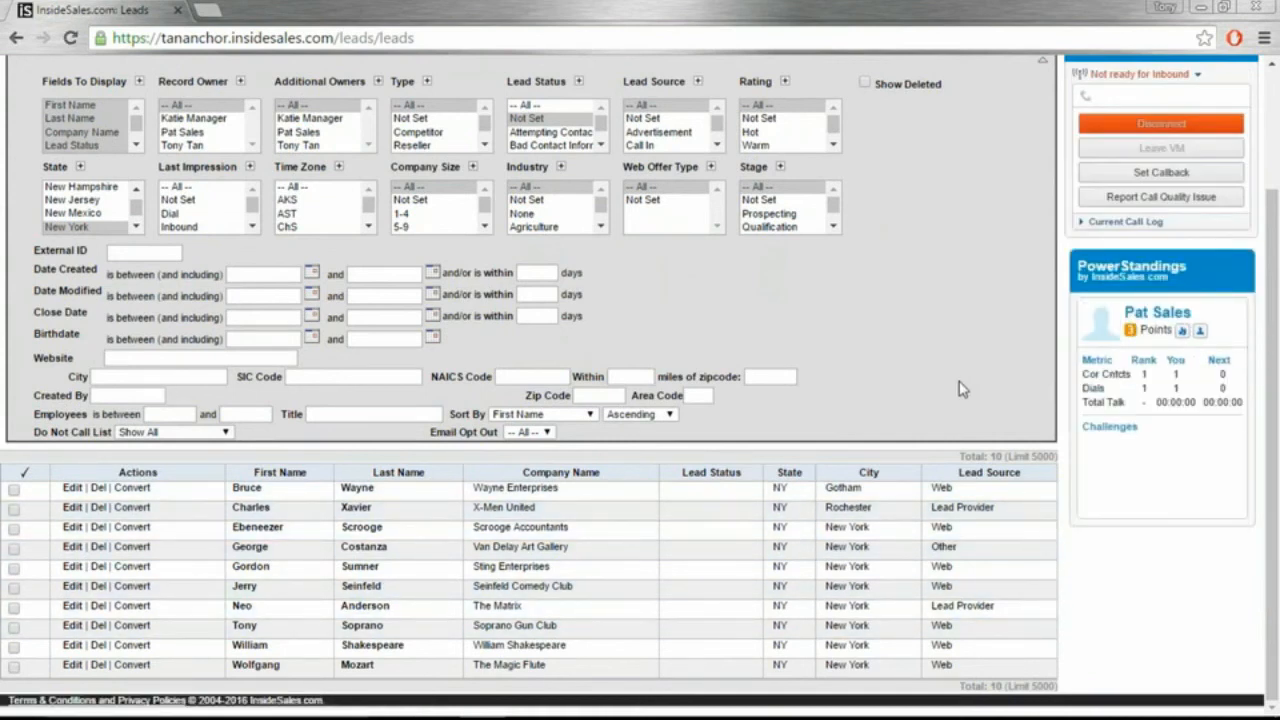
{"action": "scroll", "coordinate": [958, 389], "scroll_direction": "up", "scroll_amount": 2}
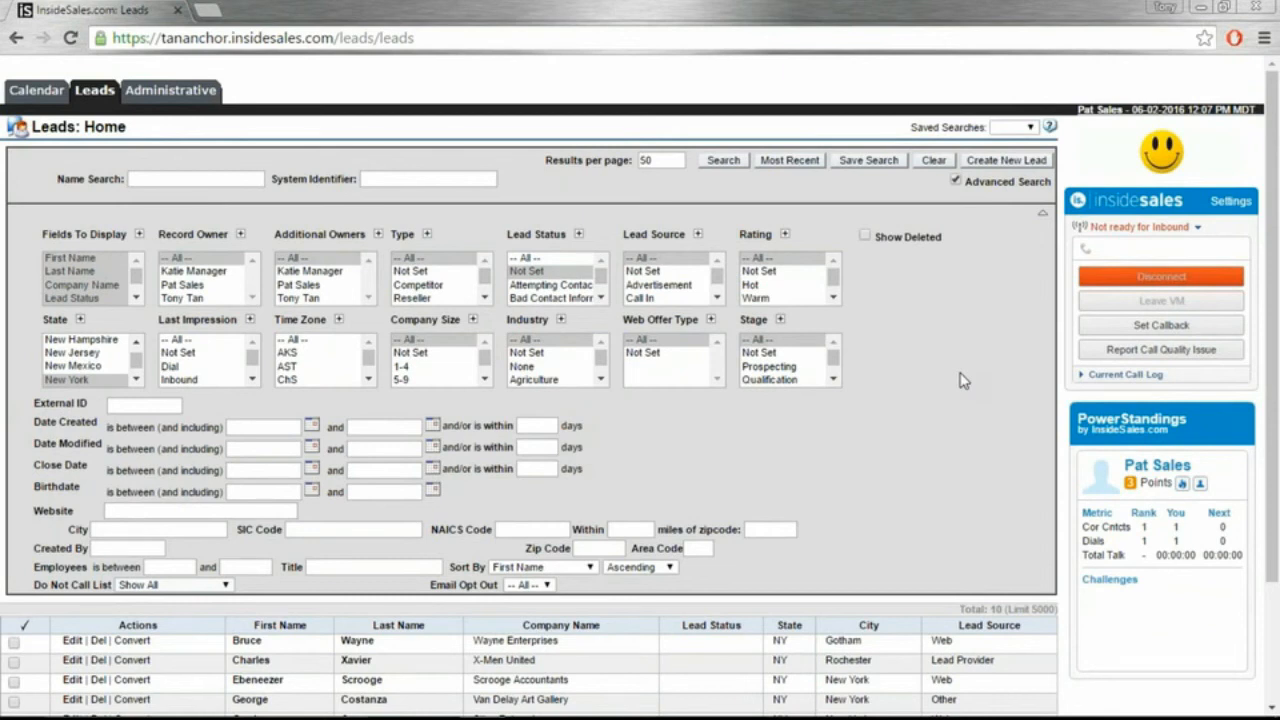
Step: Store the filtered search as 'New York Not Called' with Private visibility
{"action": "left_click", "coordinate": [869, 161]}
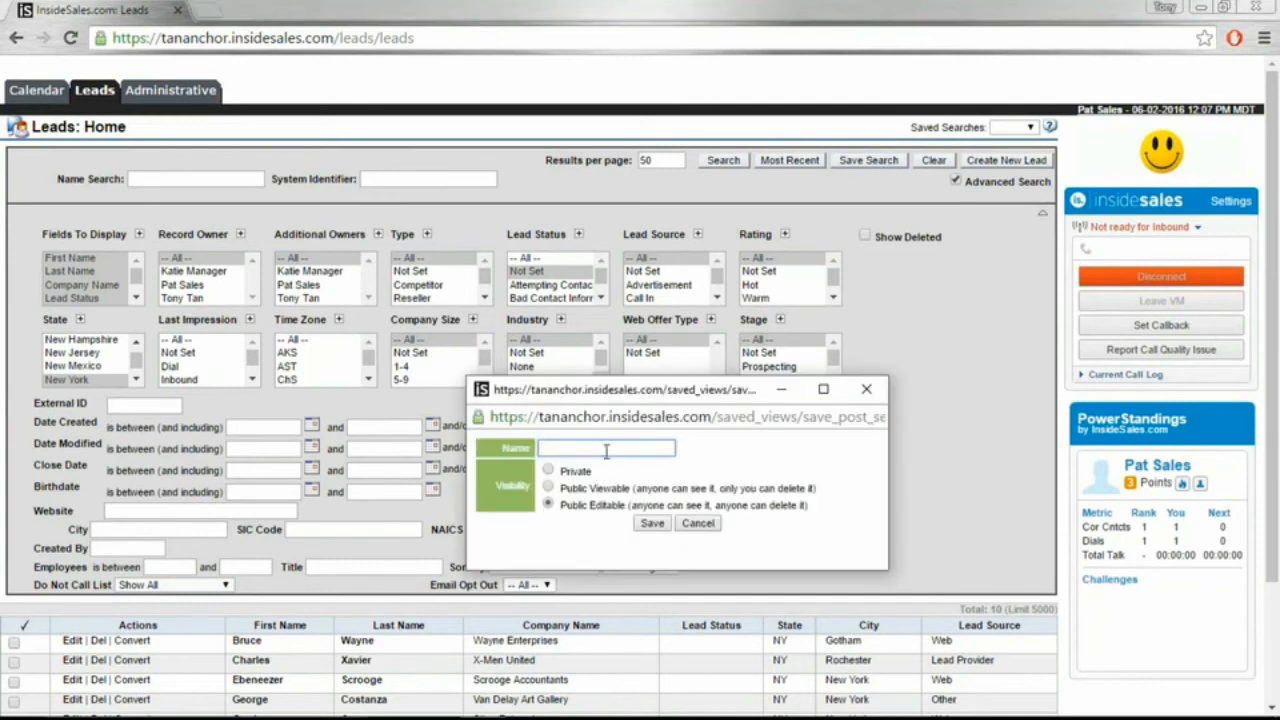
{"action": "type", "text": "New York Not Called"}
{"action": "left_click", "coordinate": [549, 472]}
{"action": "left_click", "coordinate": [549, 472]}
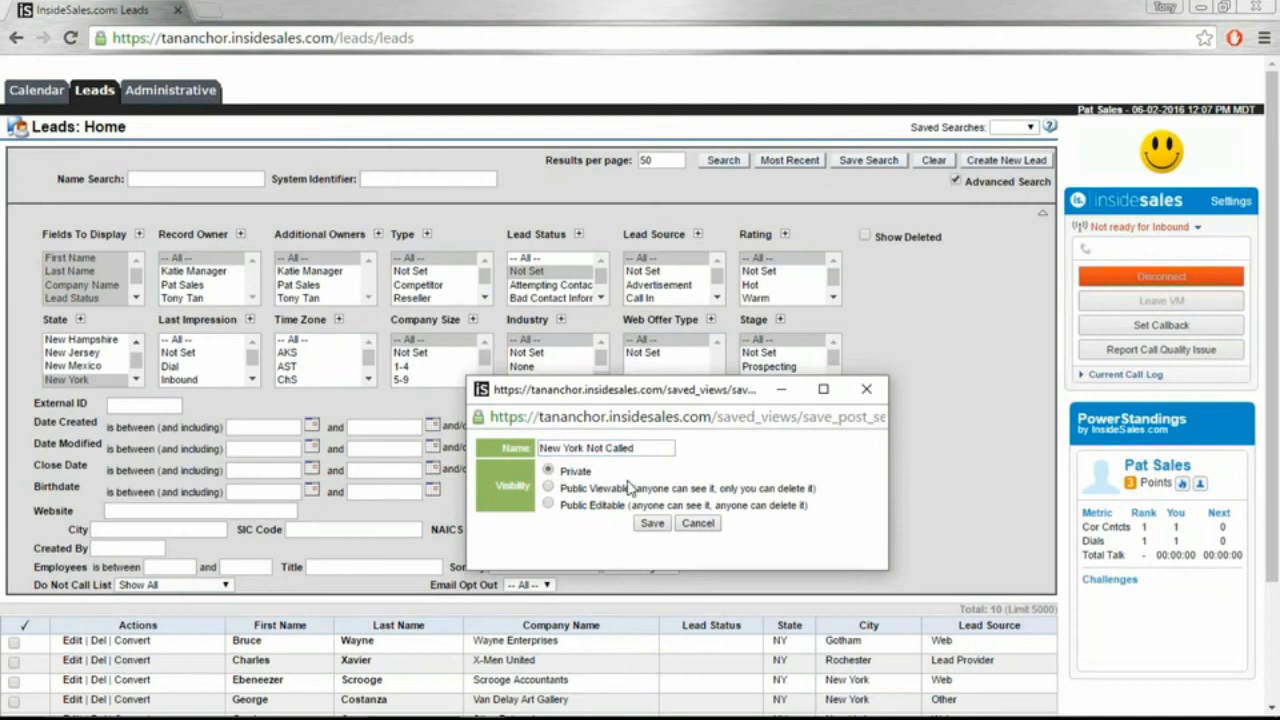
{"action": "left_click", "coordinate": [651, 526]}
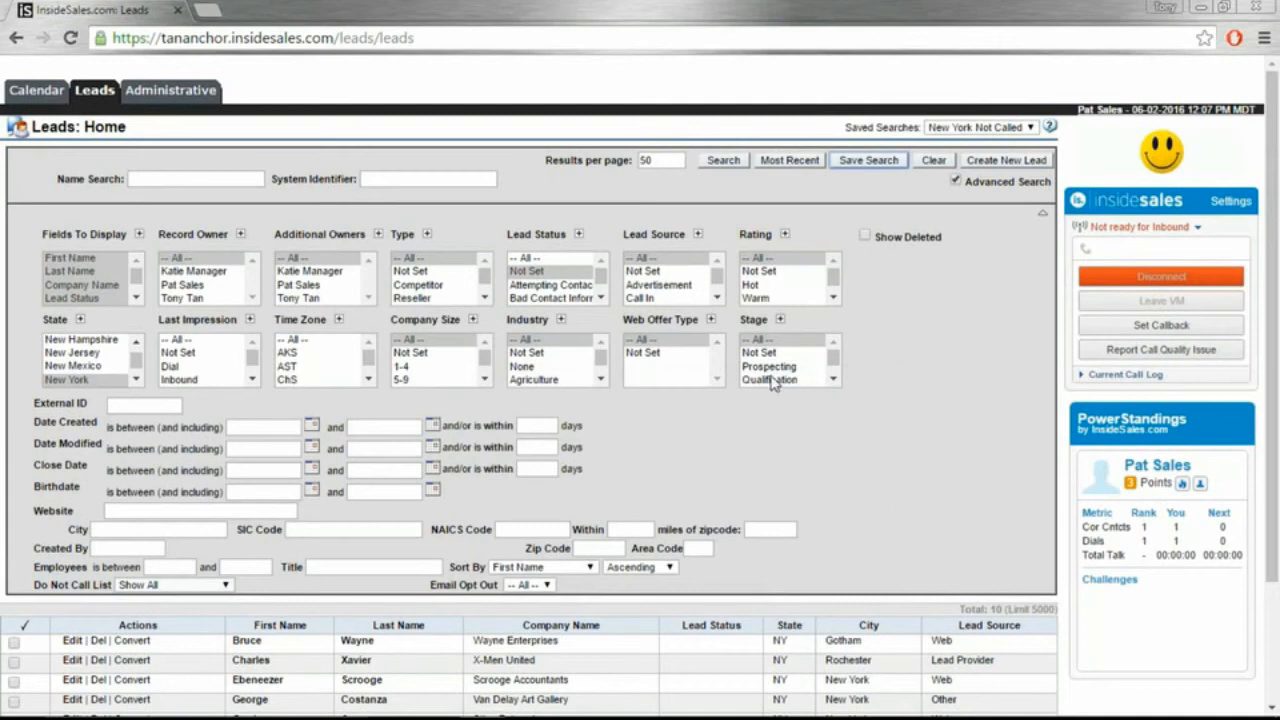
Step: Load the New York Not Called saved search and open the Wayne Enterprises lead
{"action": "left_click", "coordinate": [197, 93]}
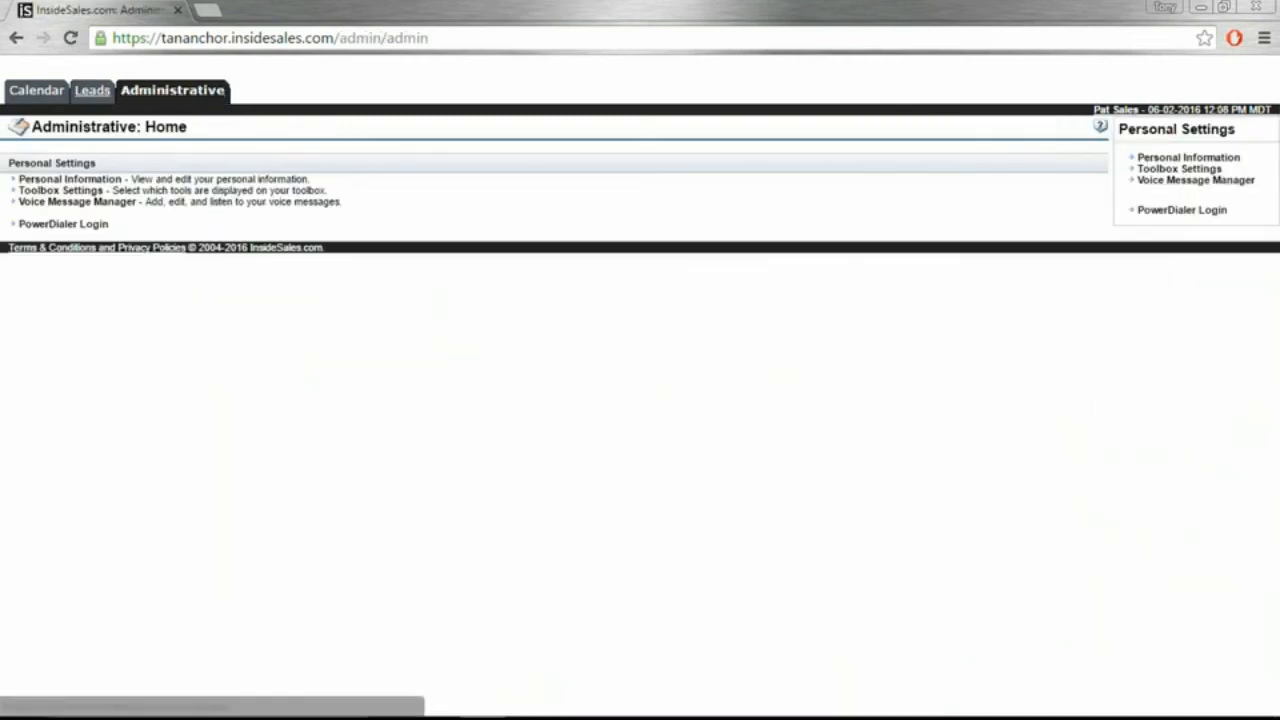
{"action": "left_click", "coordinate": [91, 100]}
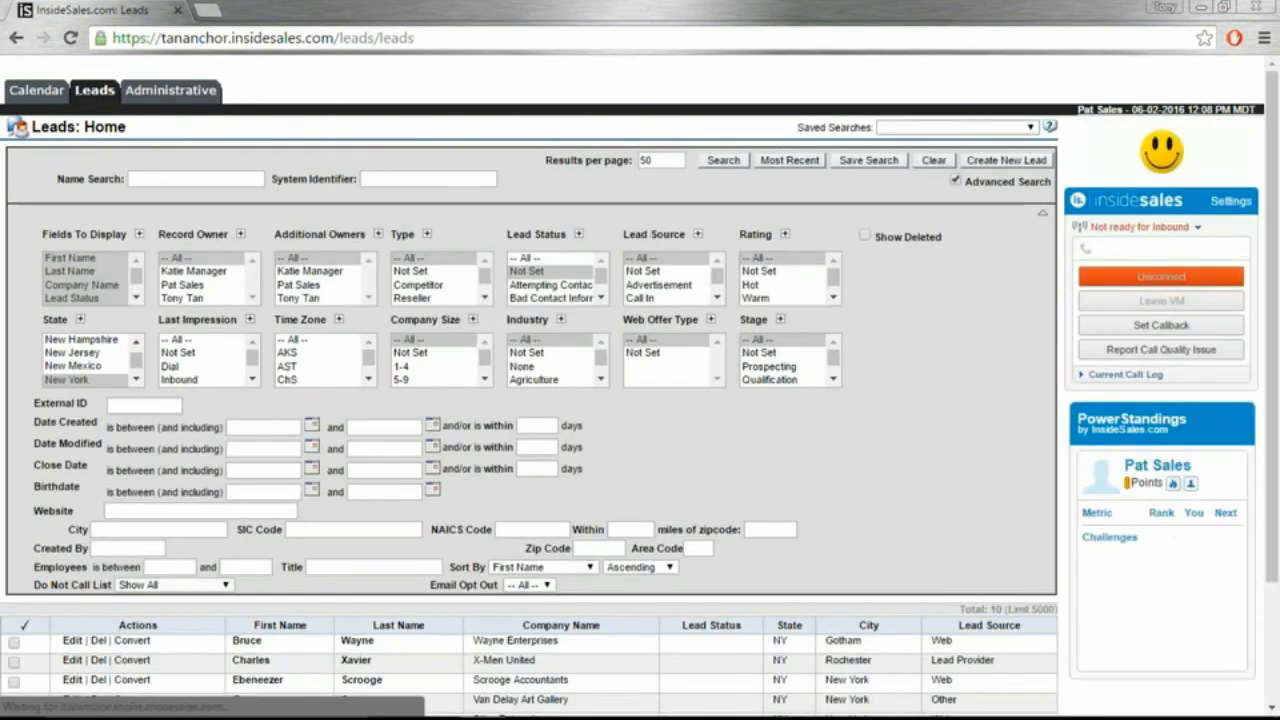
{"action": "left_click", "coordinate": [934, 130]}
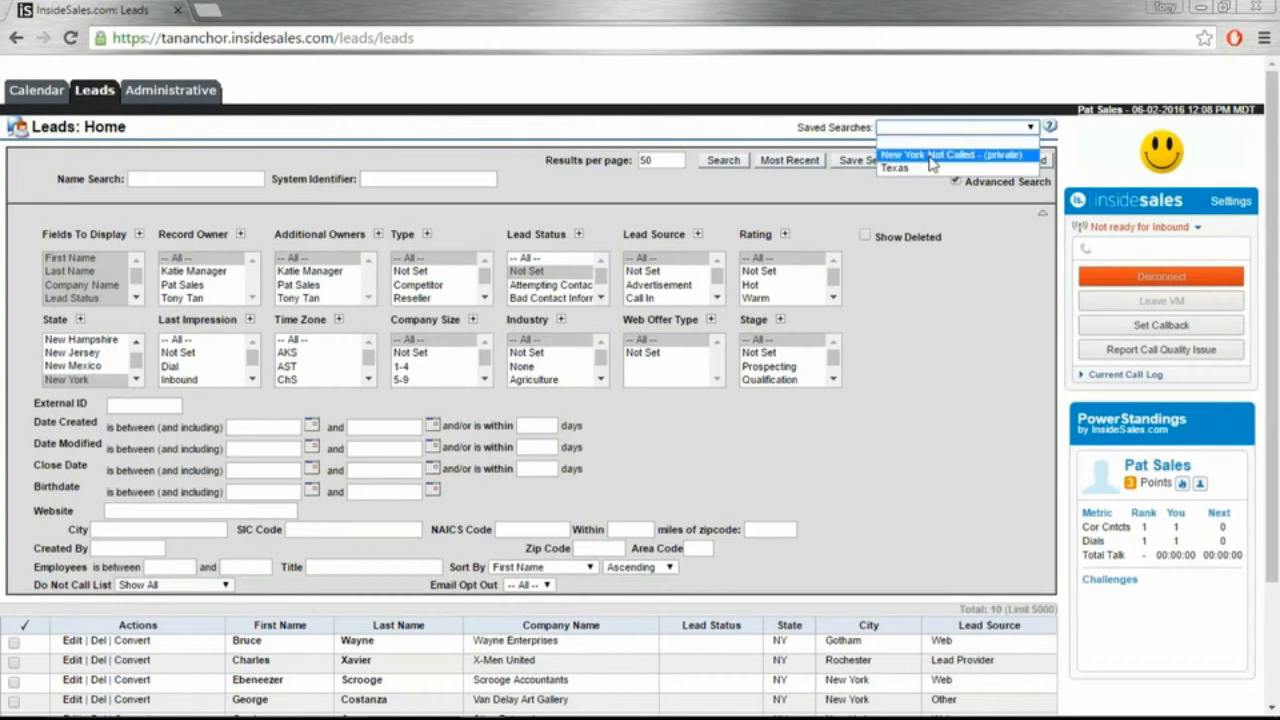
{"action": "left_click", "coordinate": [931, 157]}
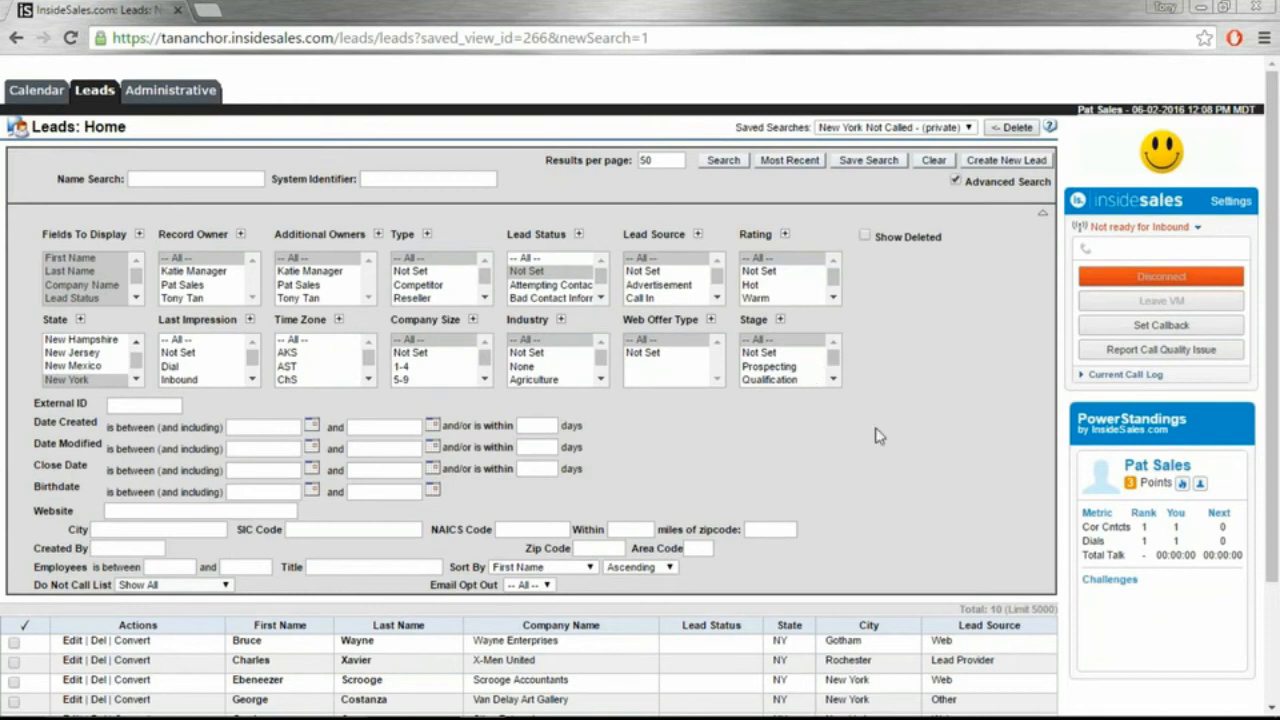
{"action": "scroll", "coordinate": [888, 432], "scroll_direction": "down", "scroll_amount": 3}
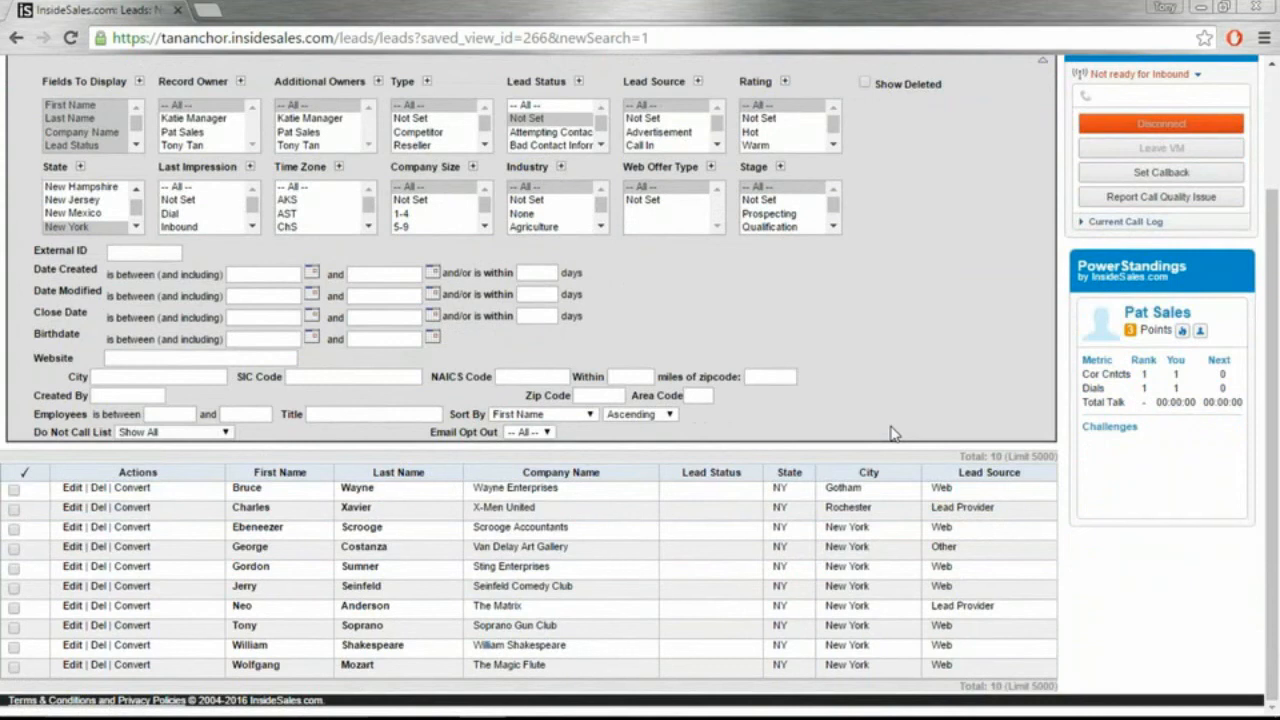
{"action": "left_click", "coordinate": [246, 489]}
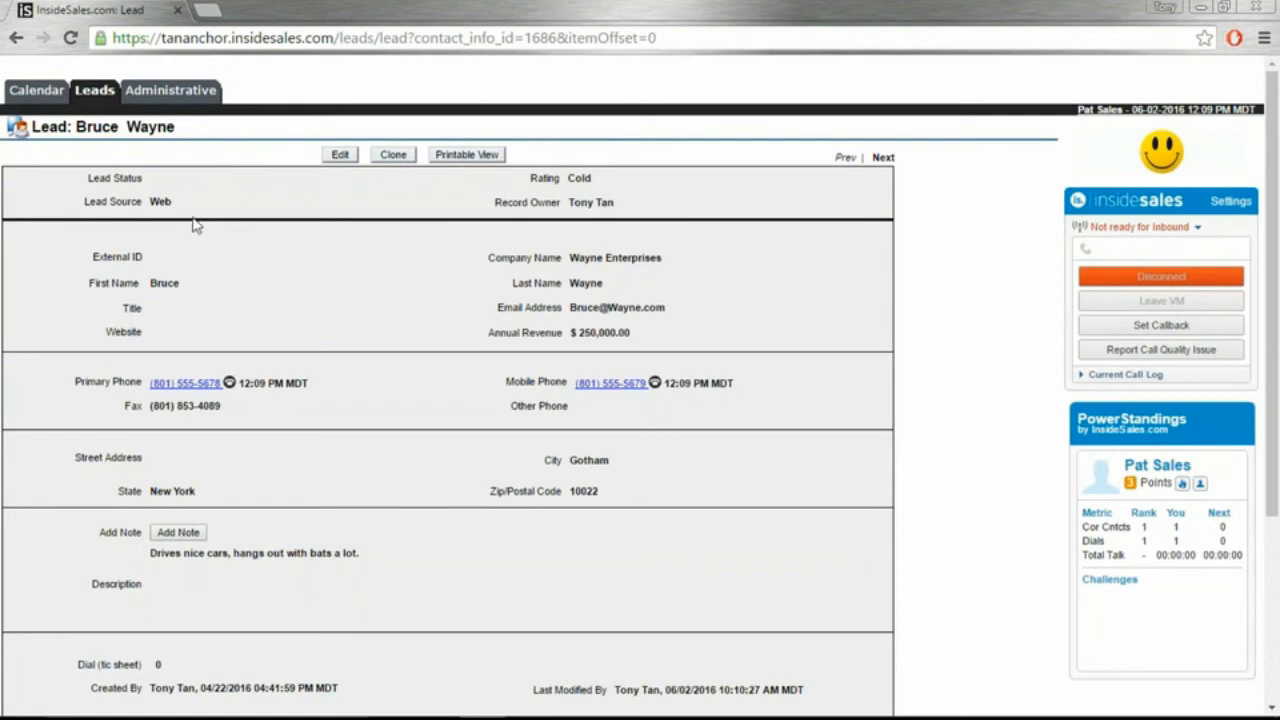
Step: Step through the X-Men United and Scrooge Accountants leads, then go to the Administrative home page
{"action": "left_click_drag", "start_coordinate": [88, 177], "coordinate": [155, 176]}
{"action": "left_click", "coordinate": [156, 178]}
{"action": "left_click", "coordinate": [884, 158]}
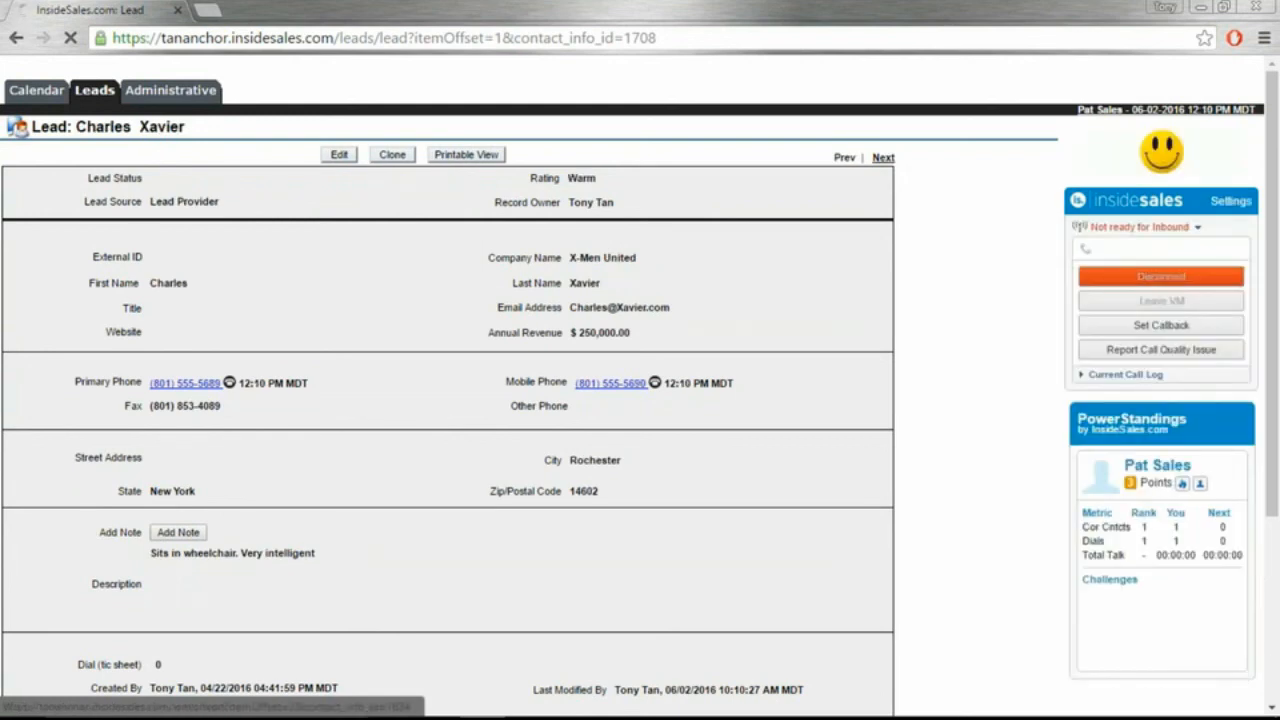
{"action": "left_click", "coordinate": [883, 157]}
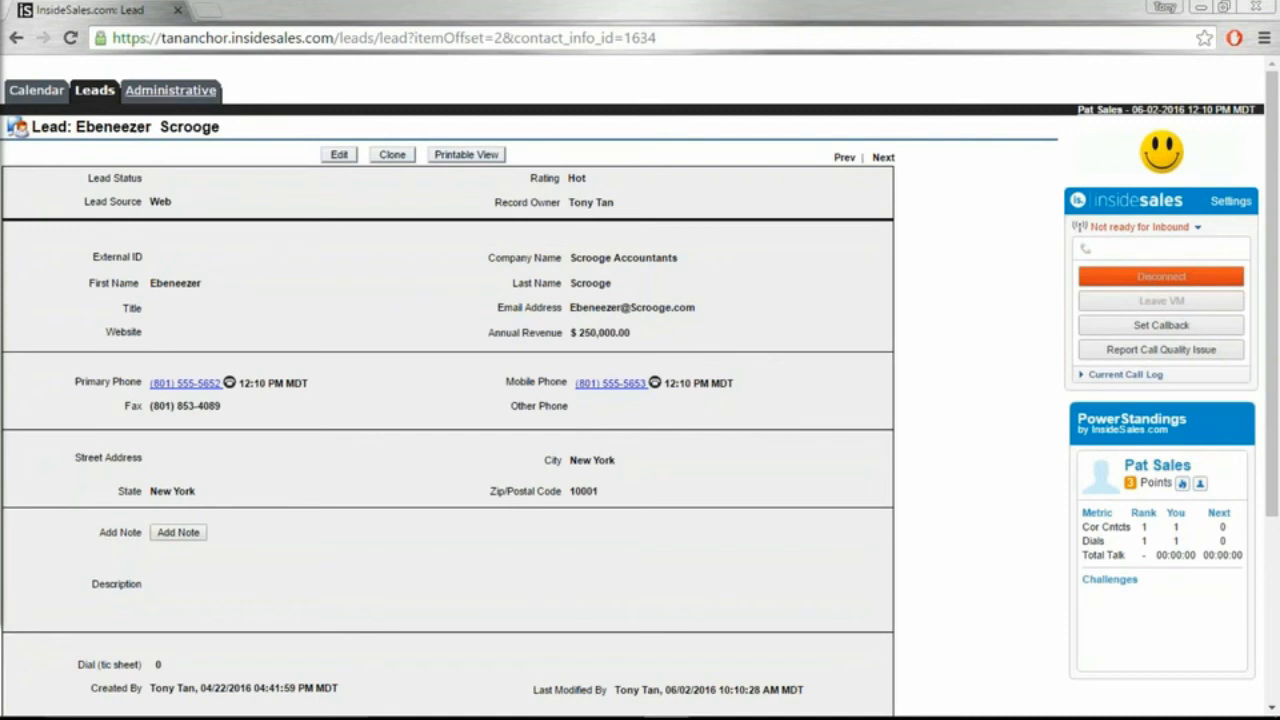
{"action": "left_click", "coordinate": [183, 95]}
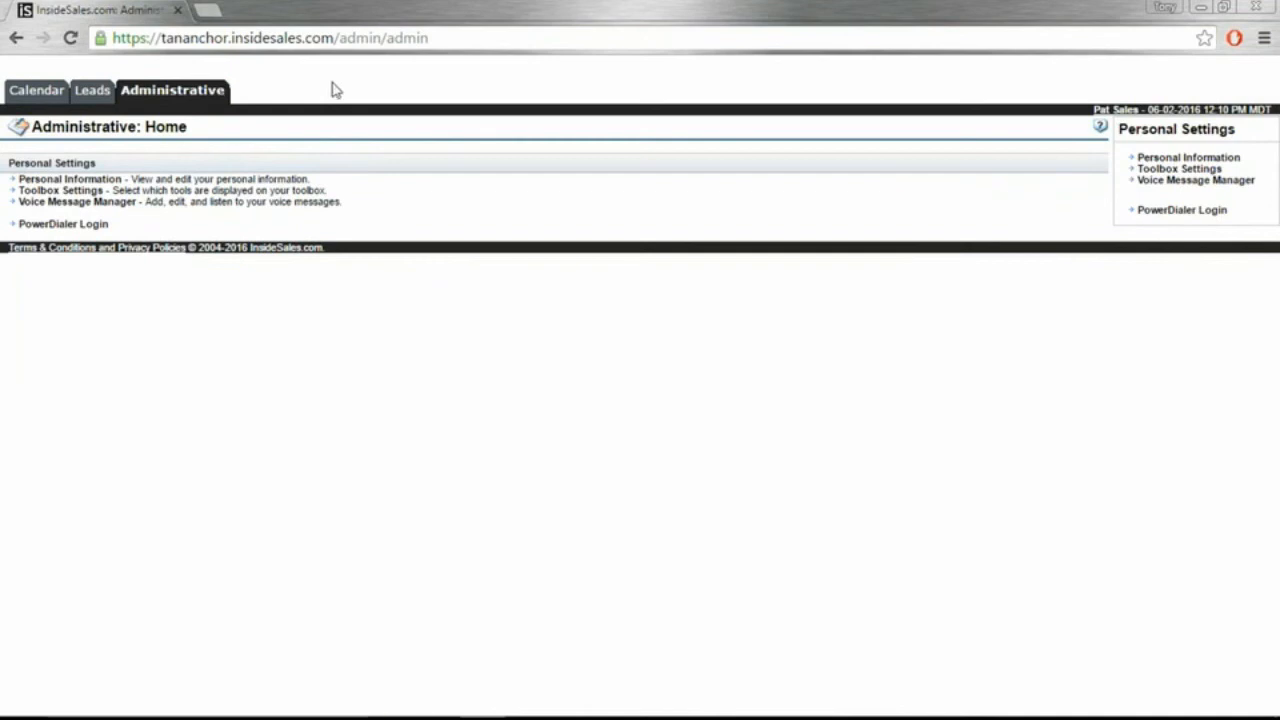
Step: Launch the power dialer and set the first lead's status to Not Interested
{"action": "left_click", "coordinate": [97, 226]}
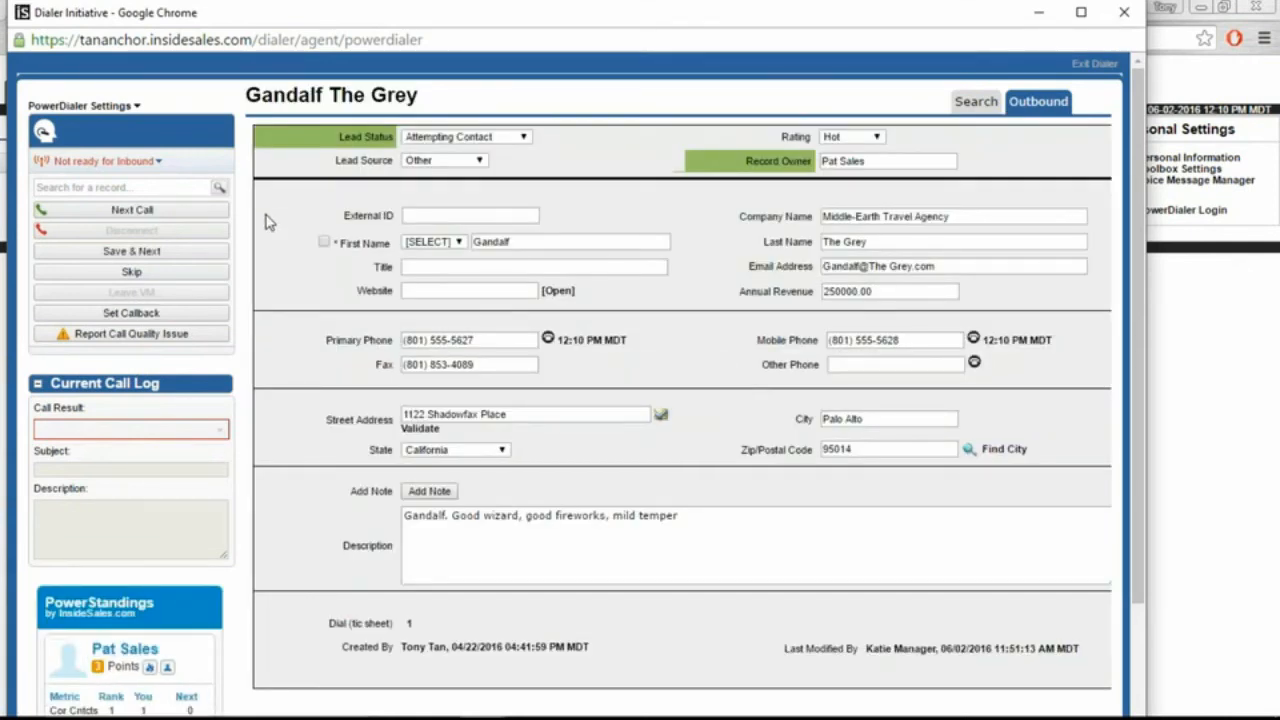
{"action": "left_click_drag", "start_coordinate": [778, 140], "coordinate": [815, 137]}
{"action": "left_click", "coordinate": [749, 146]}
{"action": "left_click", "coordinate": [518, 139]}
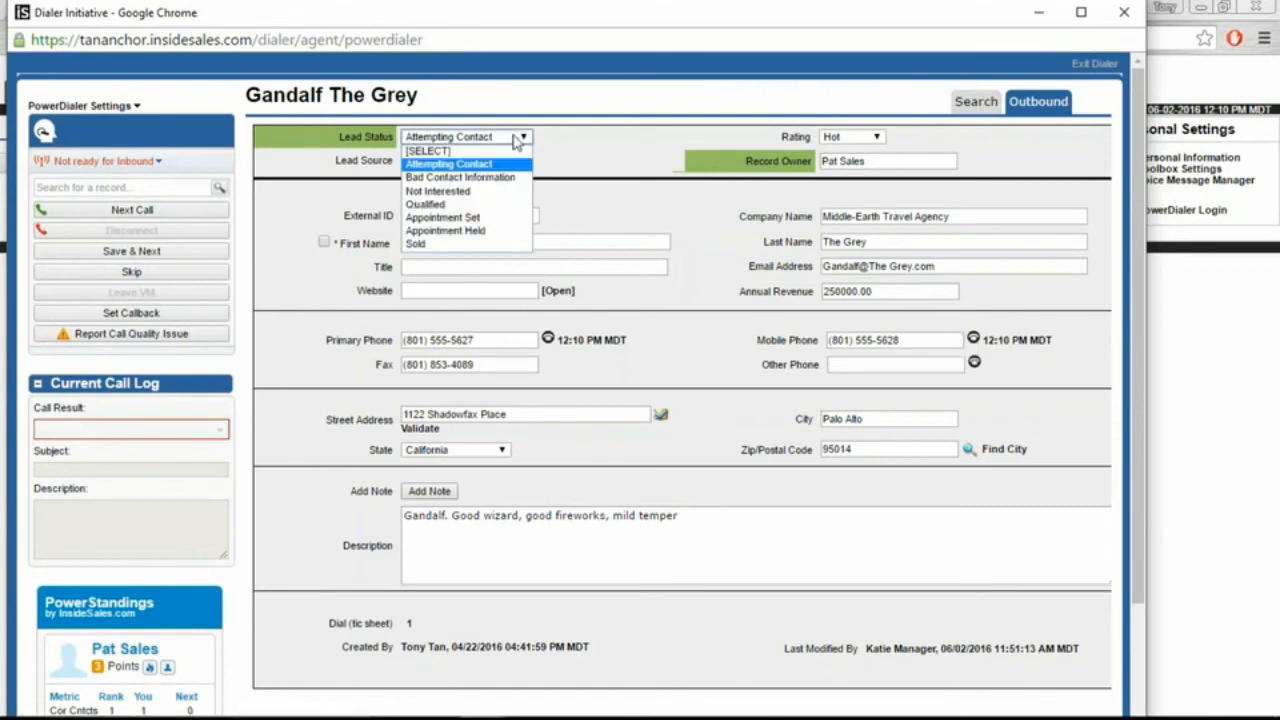
{"action": "left_click", "coordinate": [511, 192]}
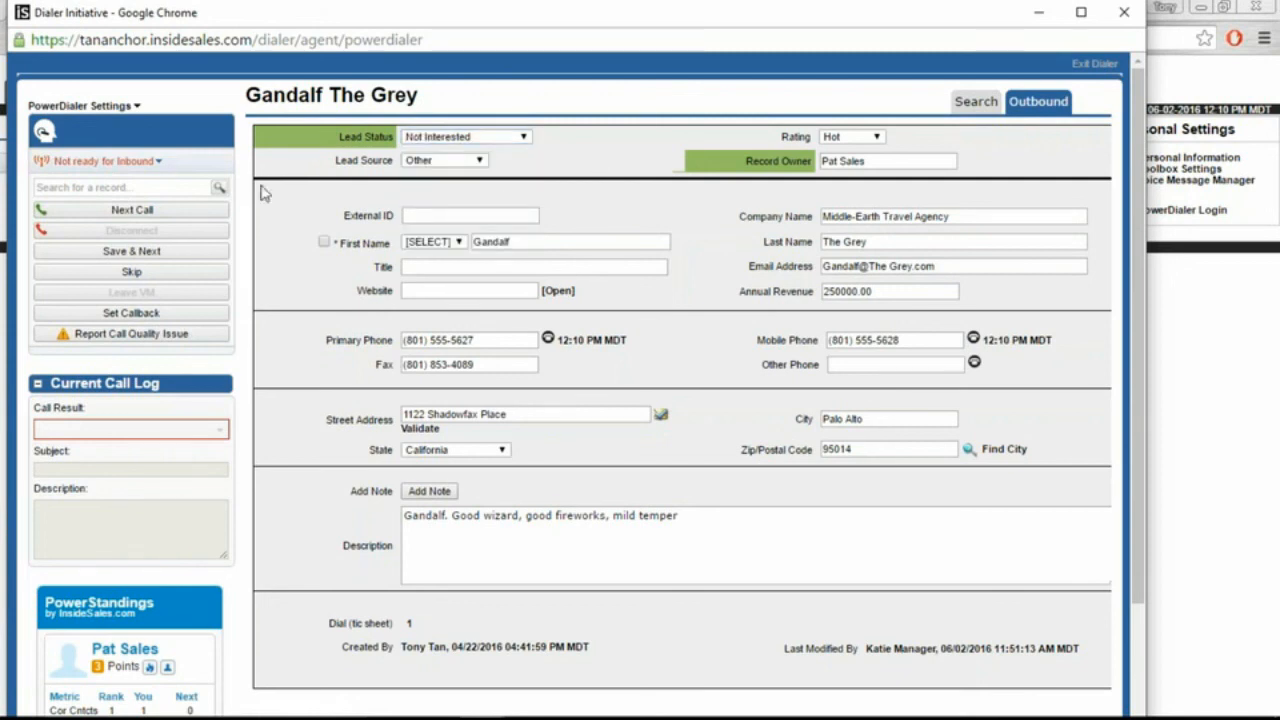
Step: Save the first lead as Attempting Contact, then skip the next two leads
{"action": "left_click", "coordinate": [180, 262]}
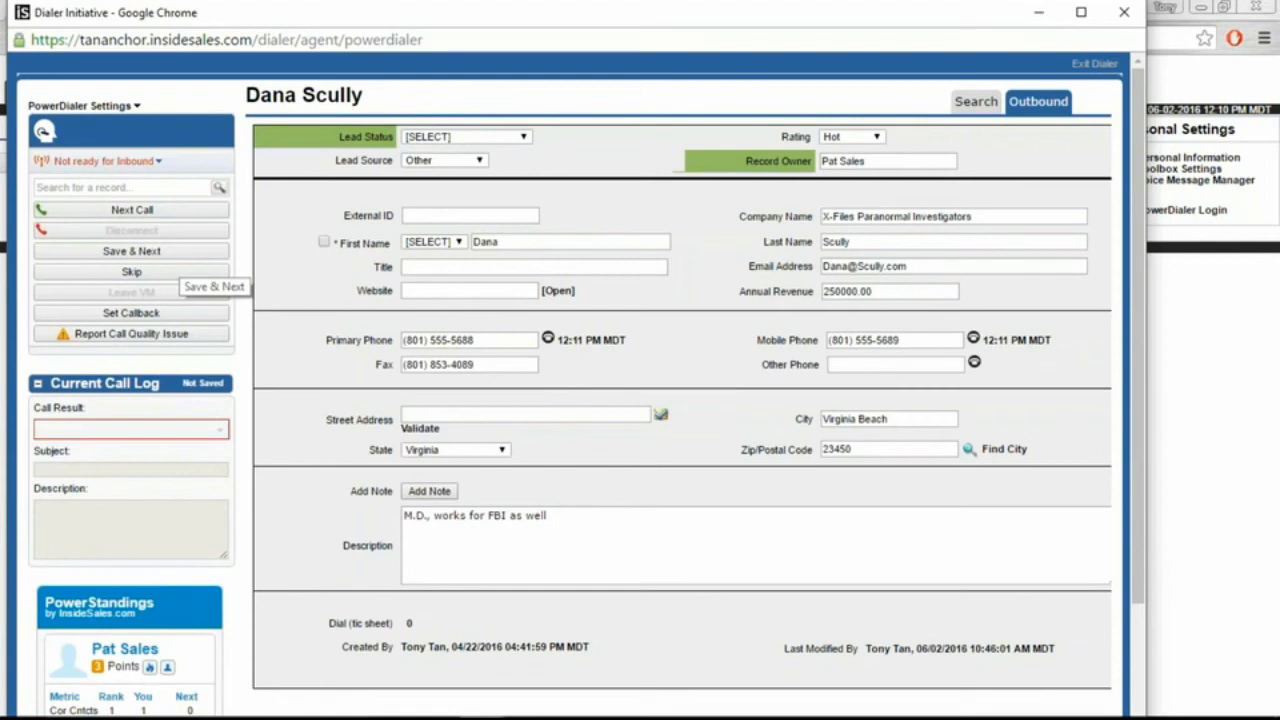
{"action": "left_click", "coordinate": [173, 256]}
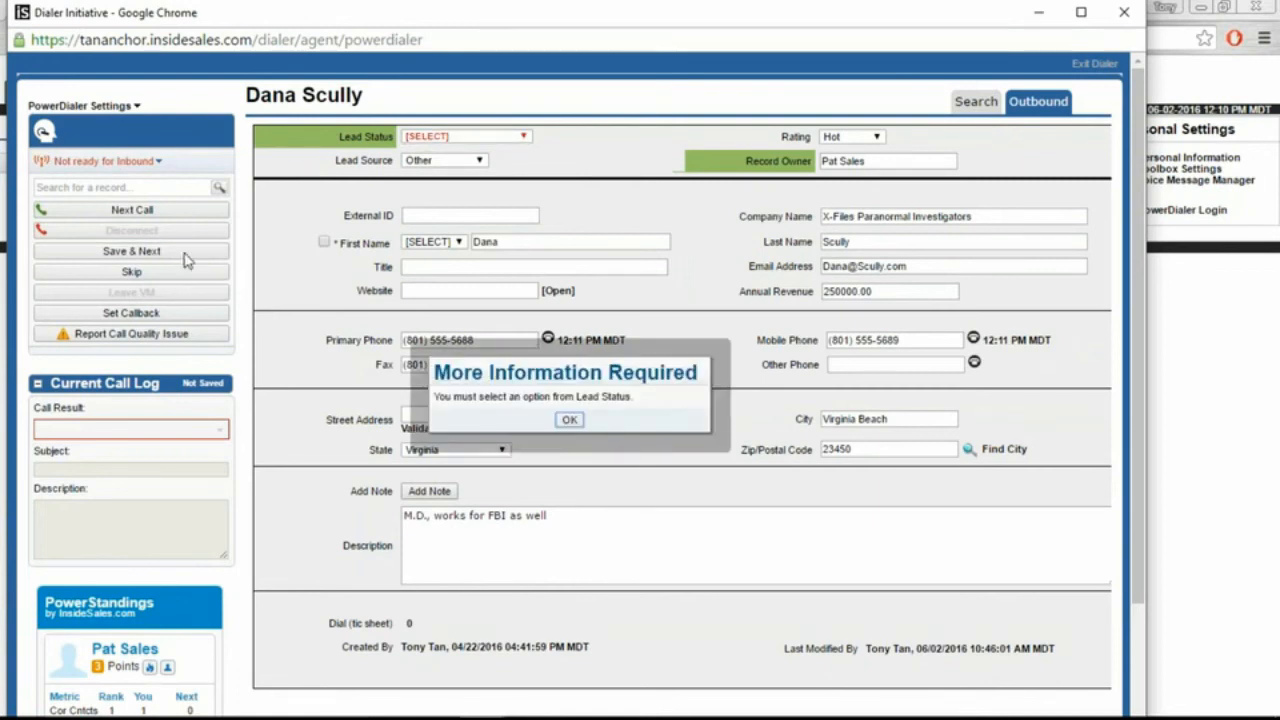
{"action": "left_click", "coordinate": [566, 419]}
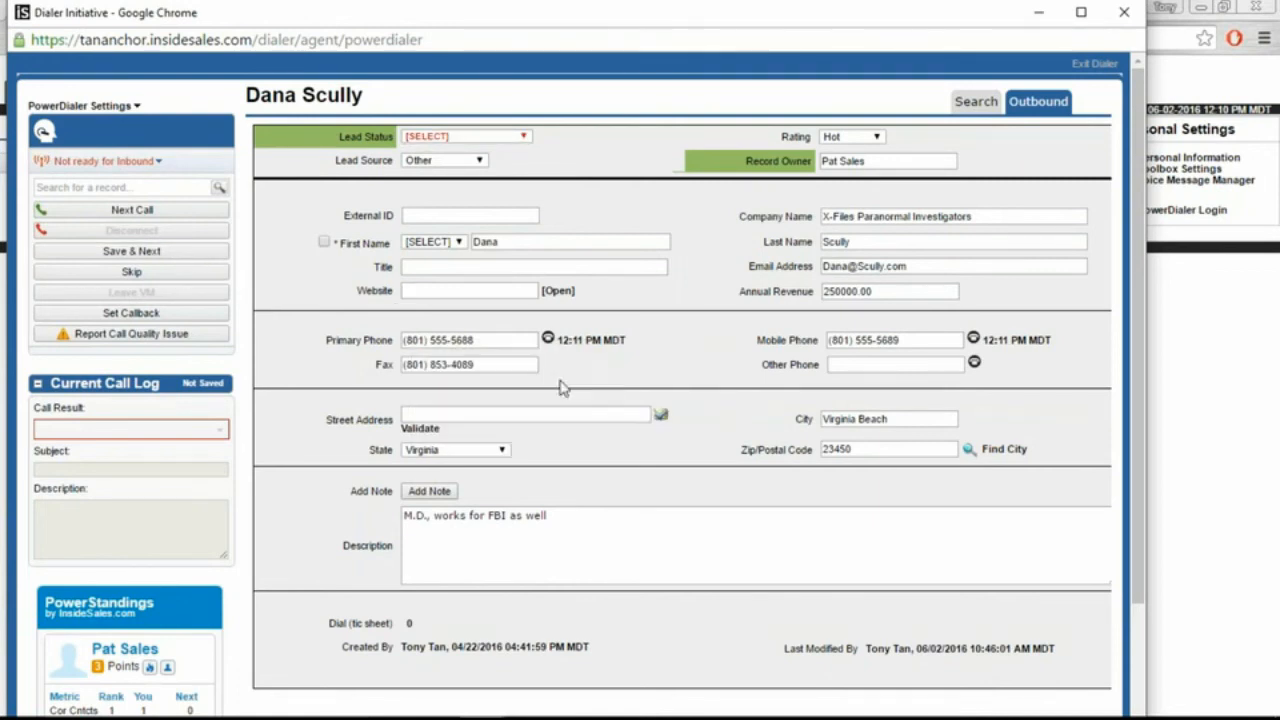
{"action": "left_click", "coordinate": [522, 136]}
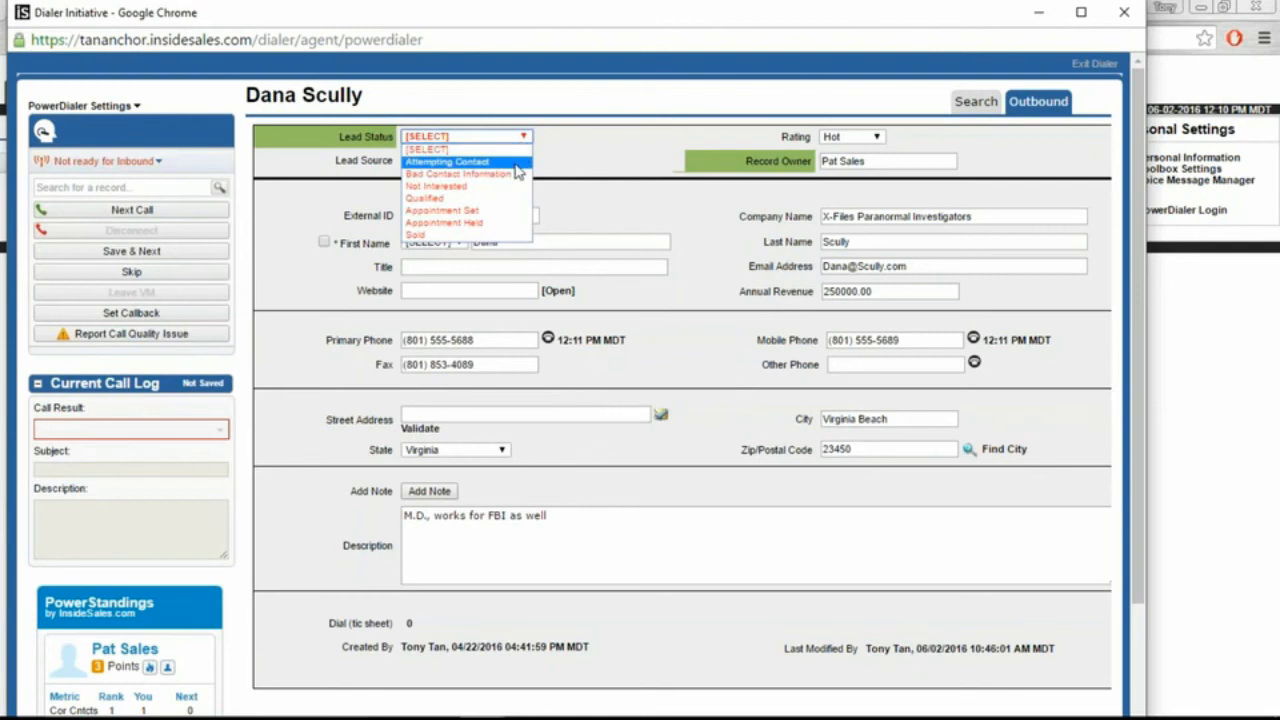
{"action": "left_click", "coordinate": [515, 163]}
{"action": "left_click", "coordinate": [160, 251]}
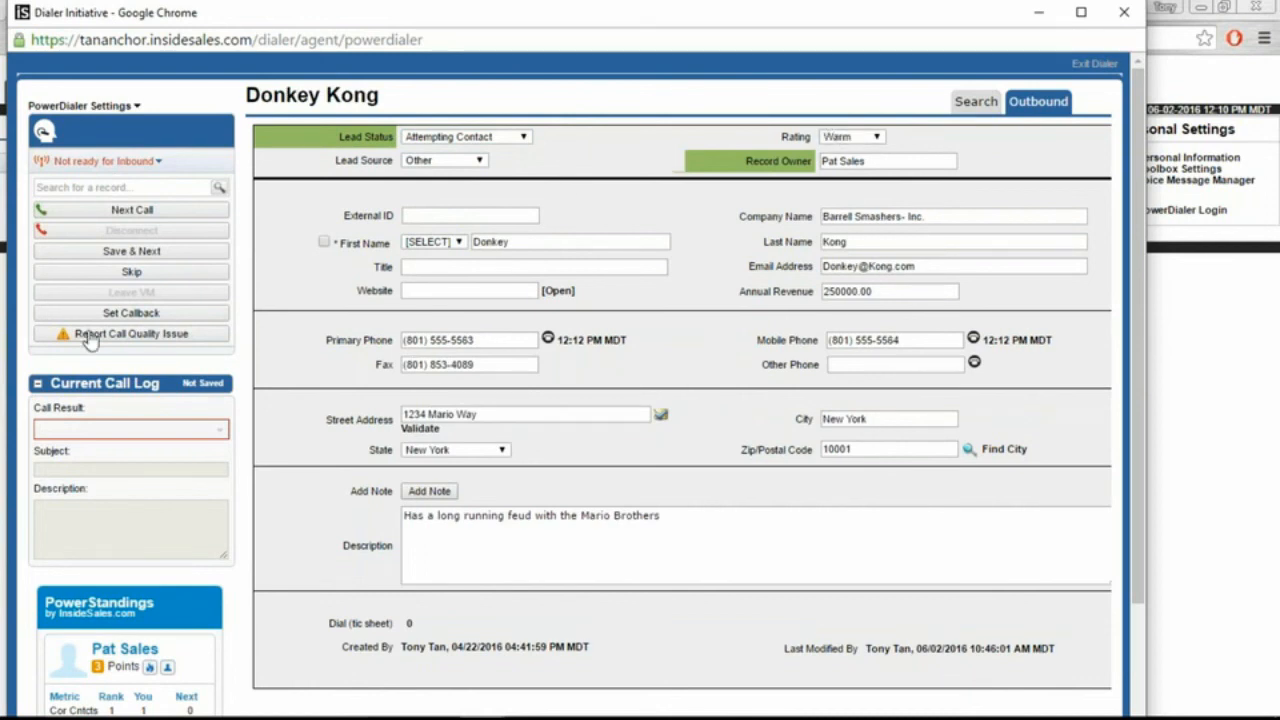
{"action": "left_click", "coordinate": [176, 278]}
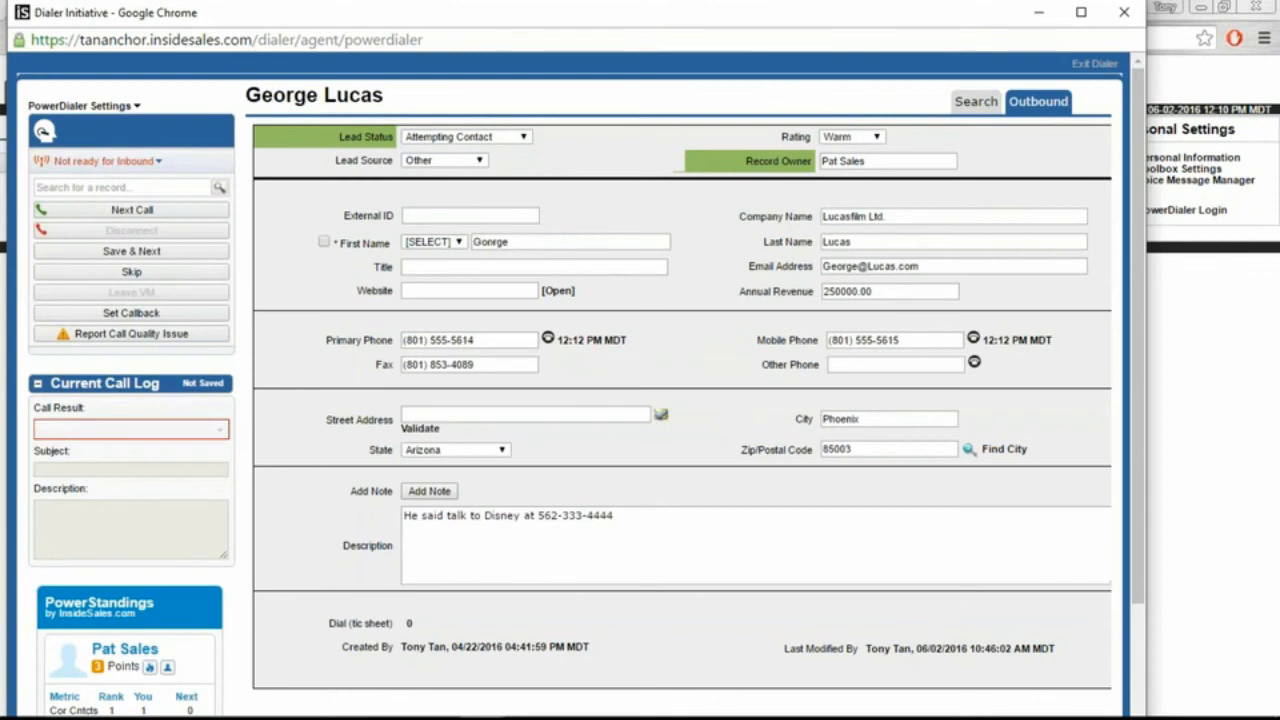
{"action": "left_click", "coordinate": [176, 277]}
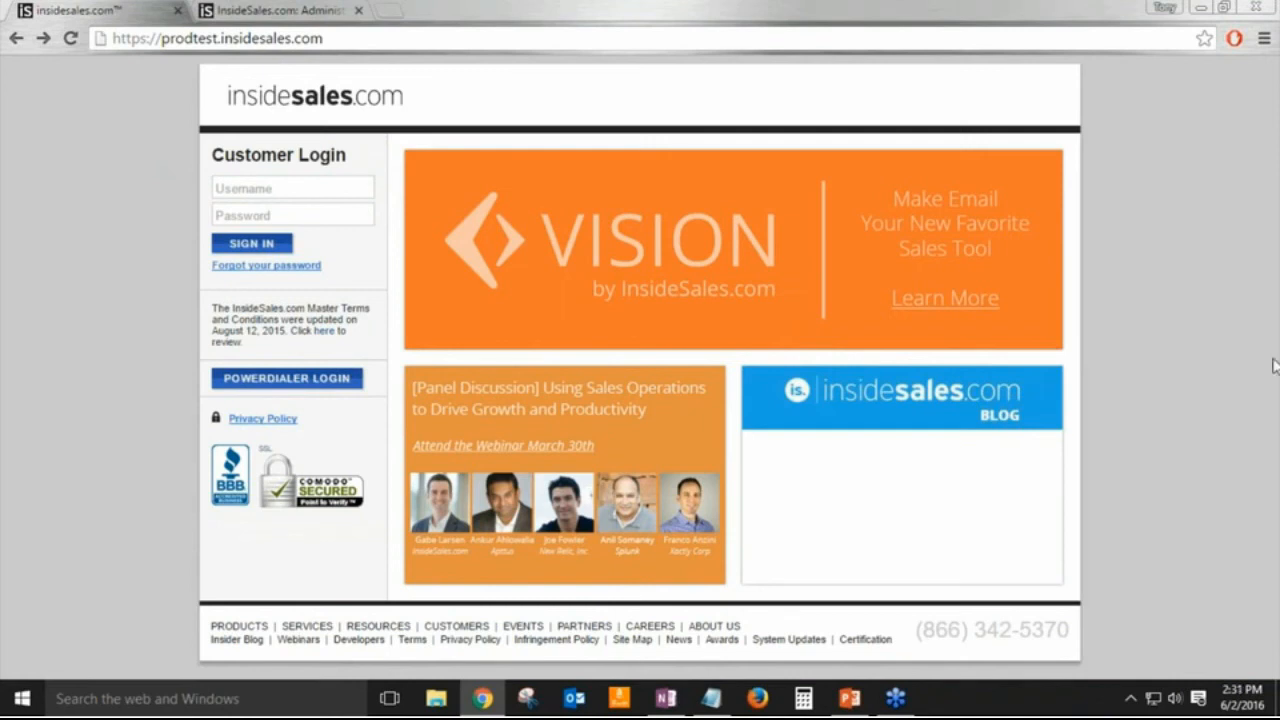
Step: Leave the customer login page and switch to the open Administrative browser tab
{"action": "left_click", "coordinate": [237, 42]}
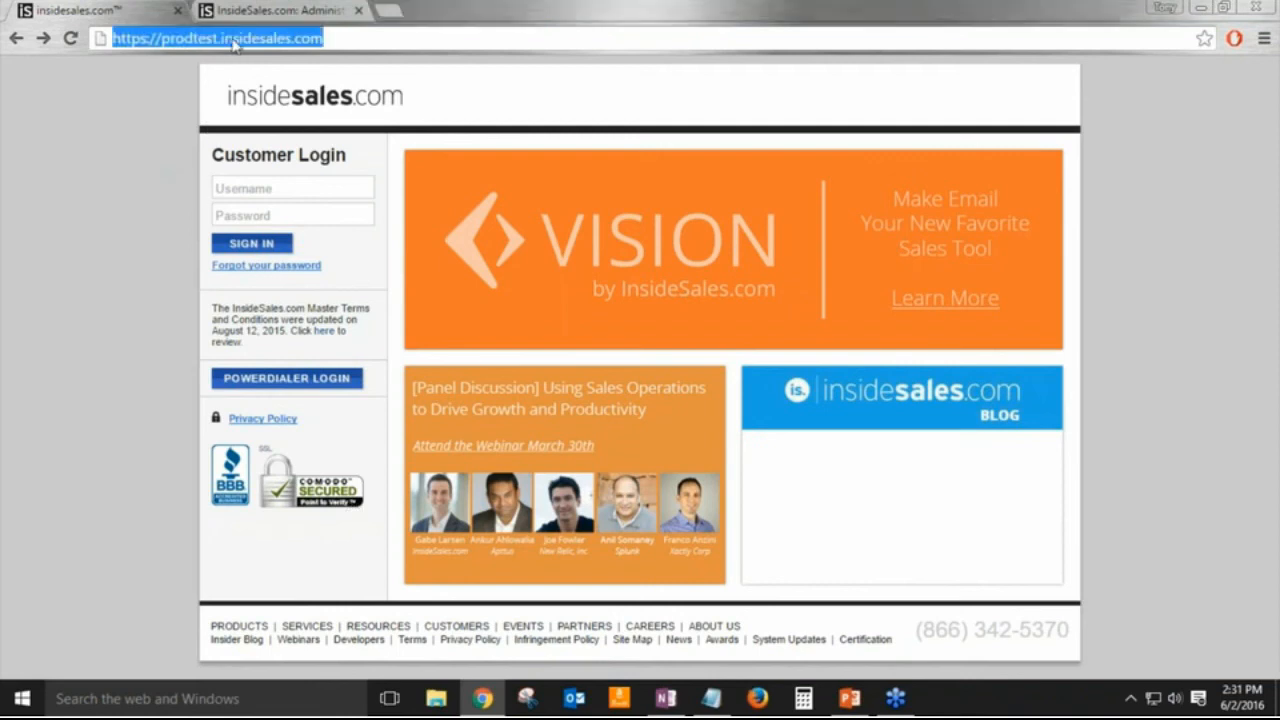
{"action": "left_click", "coordinate": [233, 38]}
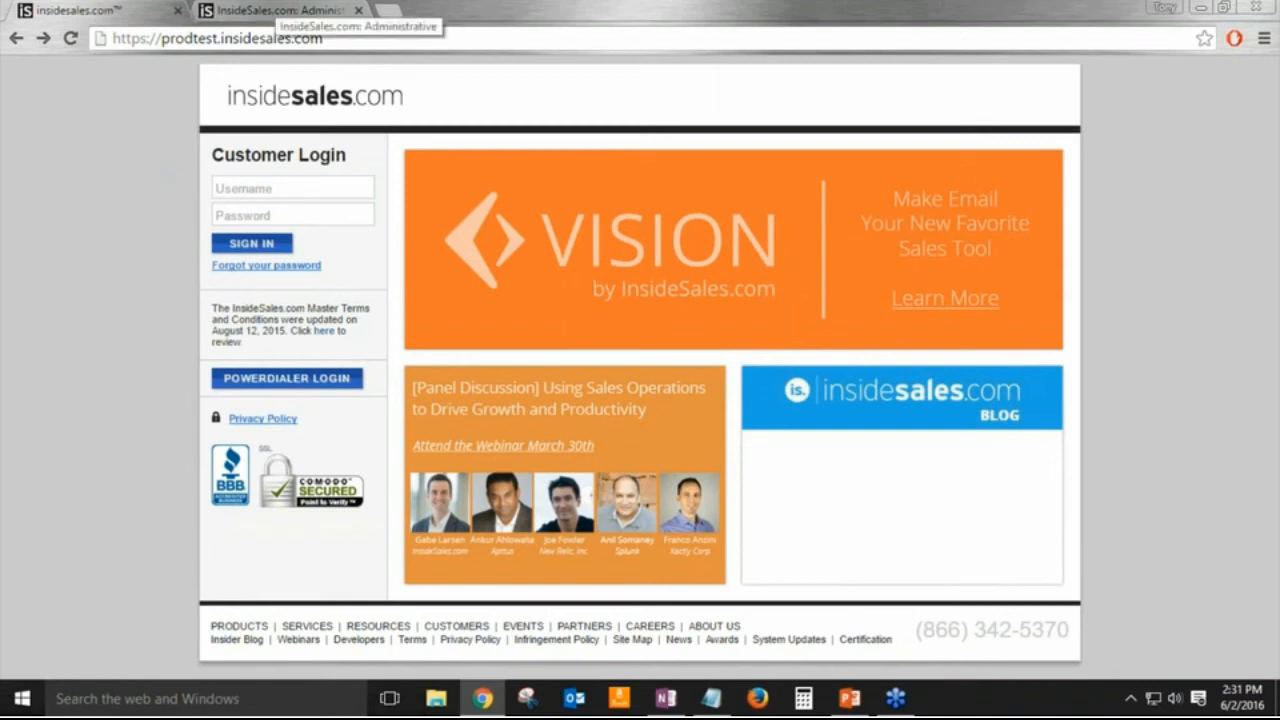
{"action": "left_click", "coordinate": [280, 11]}
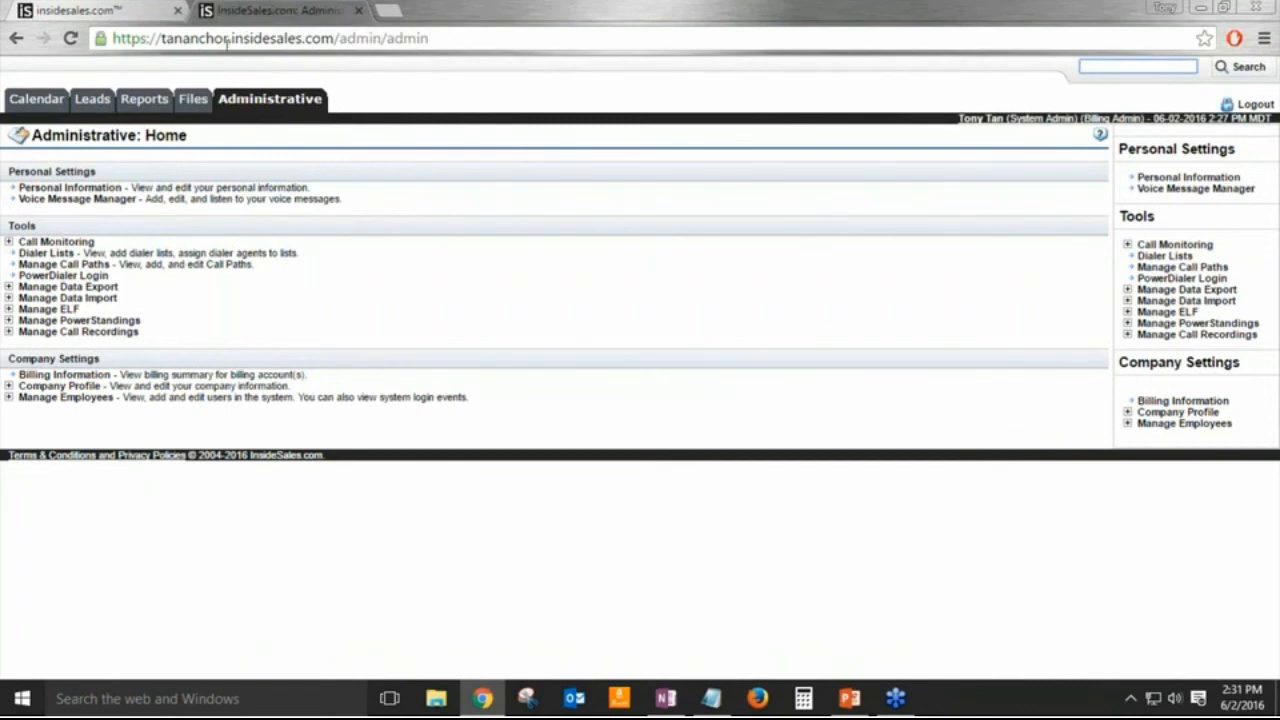
{"action": "left_click", "coordinate": [41, 104]}
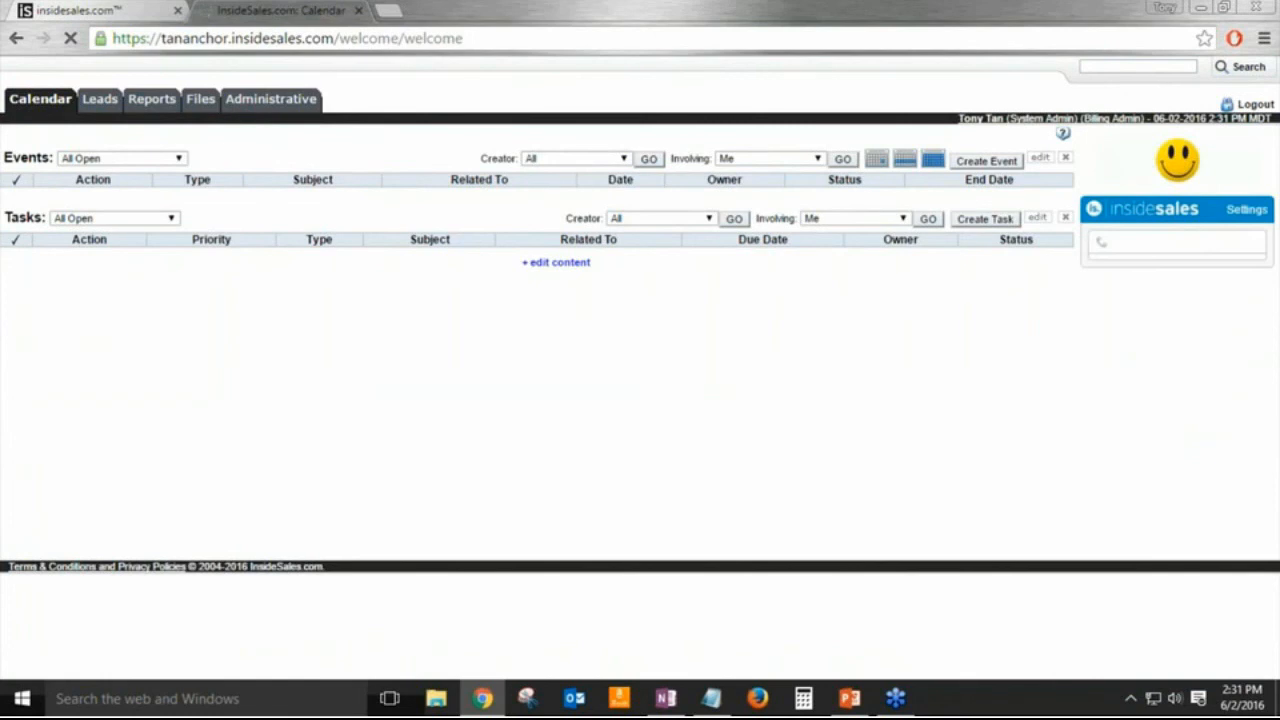
{"action": "left_click", "coordinate": [100, 99]}
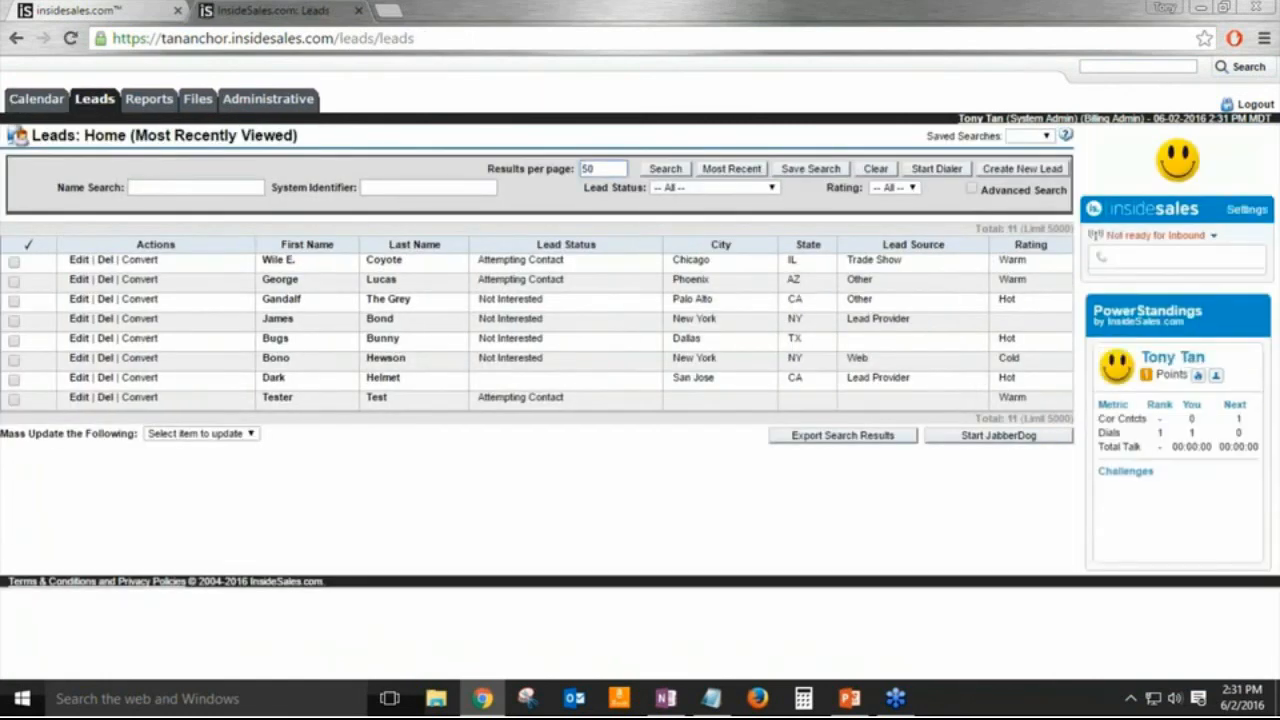
{"action": "left_click", "coordinate": [149, 104]}
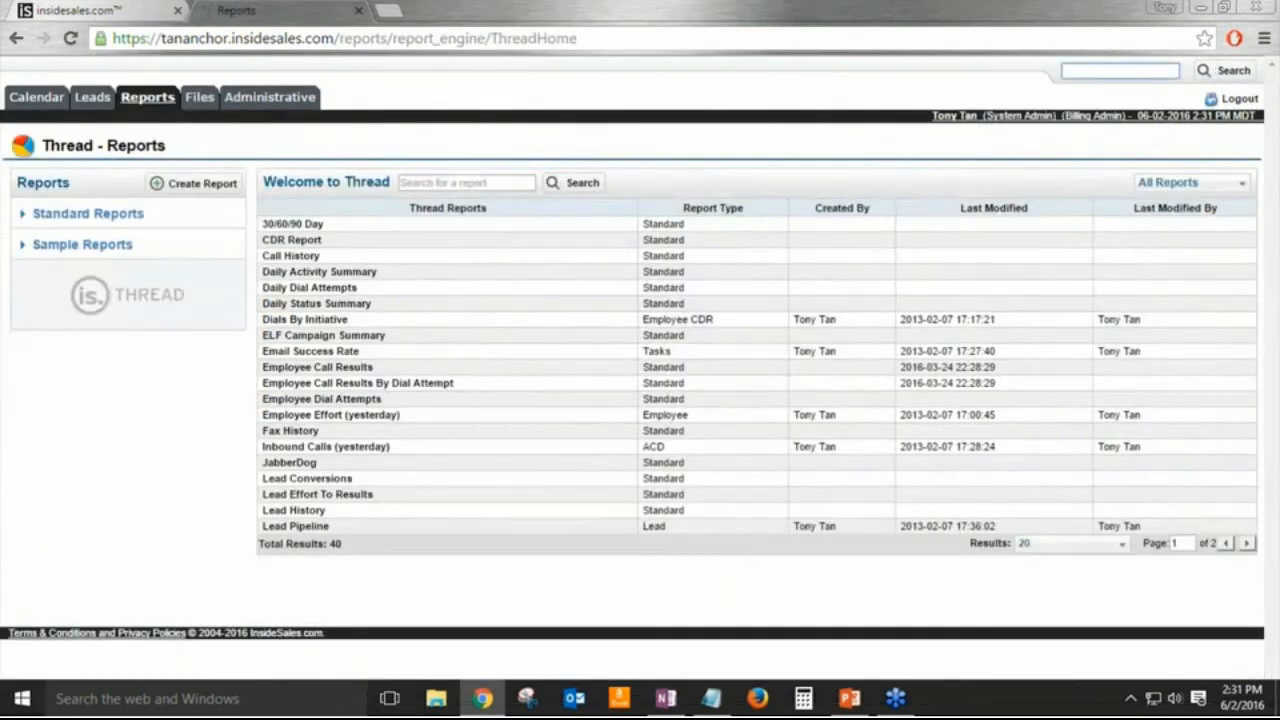
{"action": "left_click", "coordinate": [199, 100]}
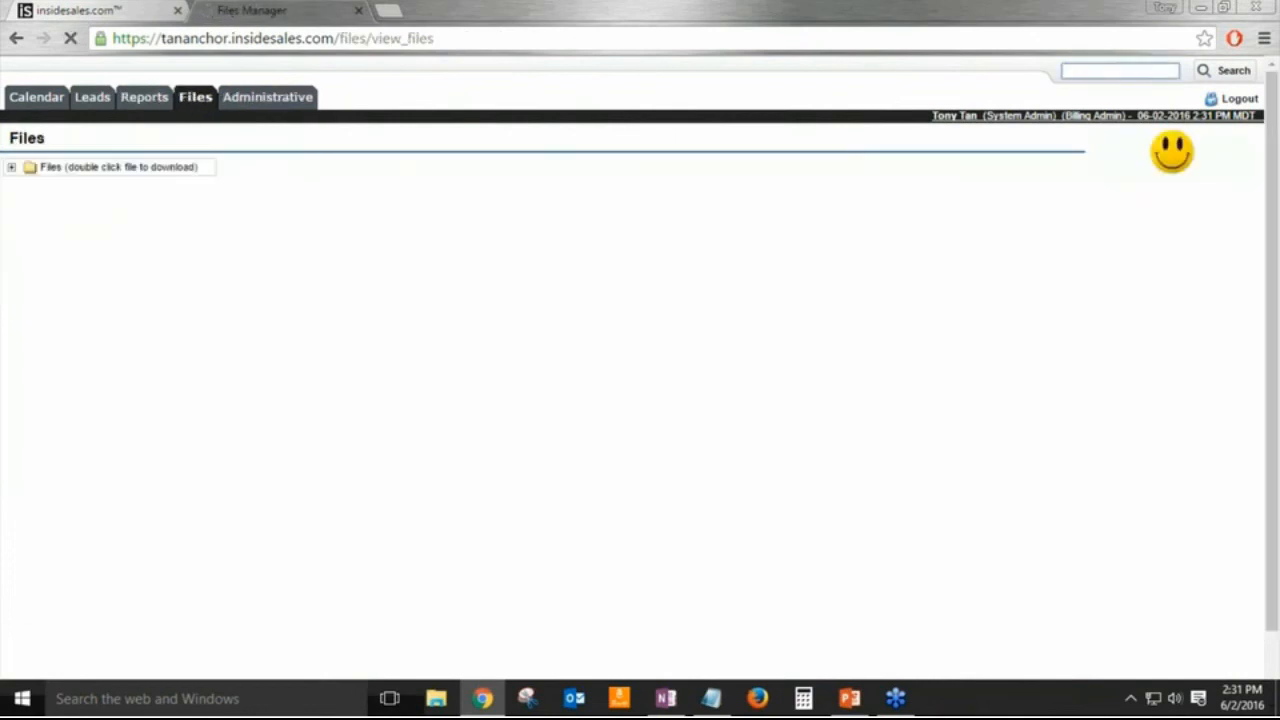
{"action": "left_click", "coordinate": [267, 98]}
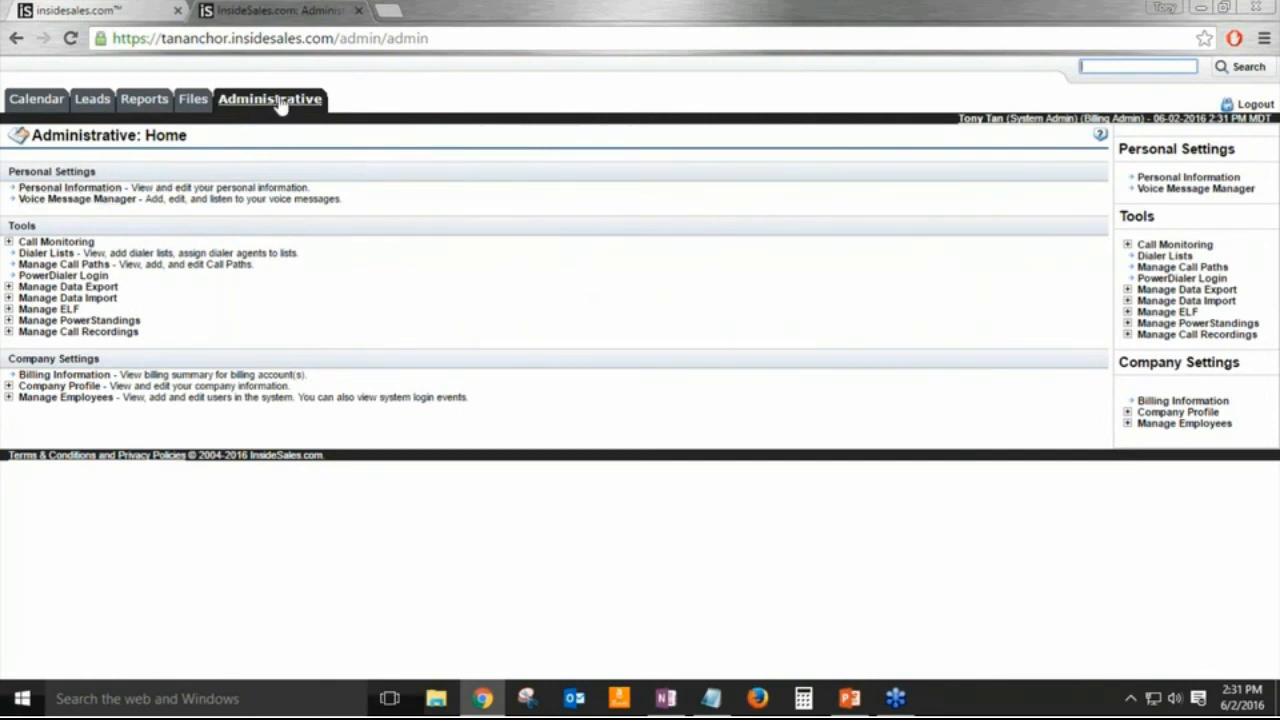
Step: Change your own login password under Personal Information, declining Chrome's save prompt
{"action": "left_click", "coordinate": [90, 190]}
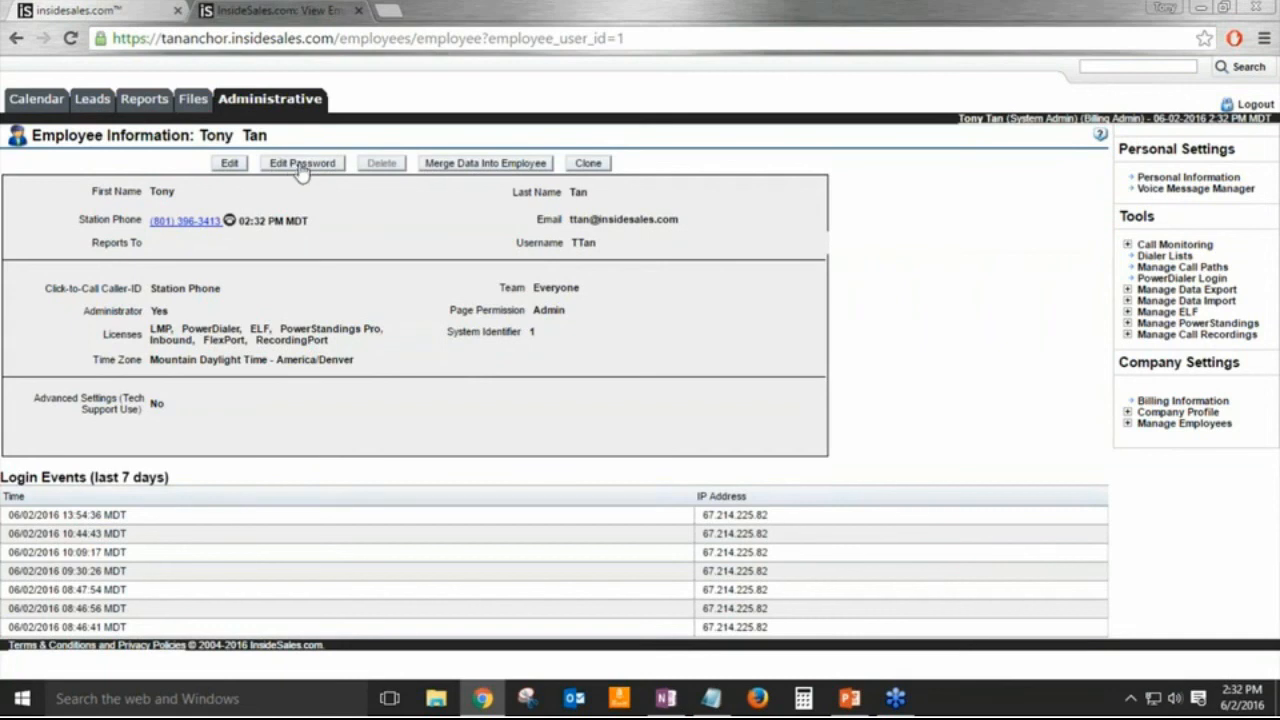
{"action": "left_click", "coordinate": [302, 166]}
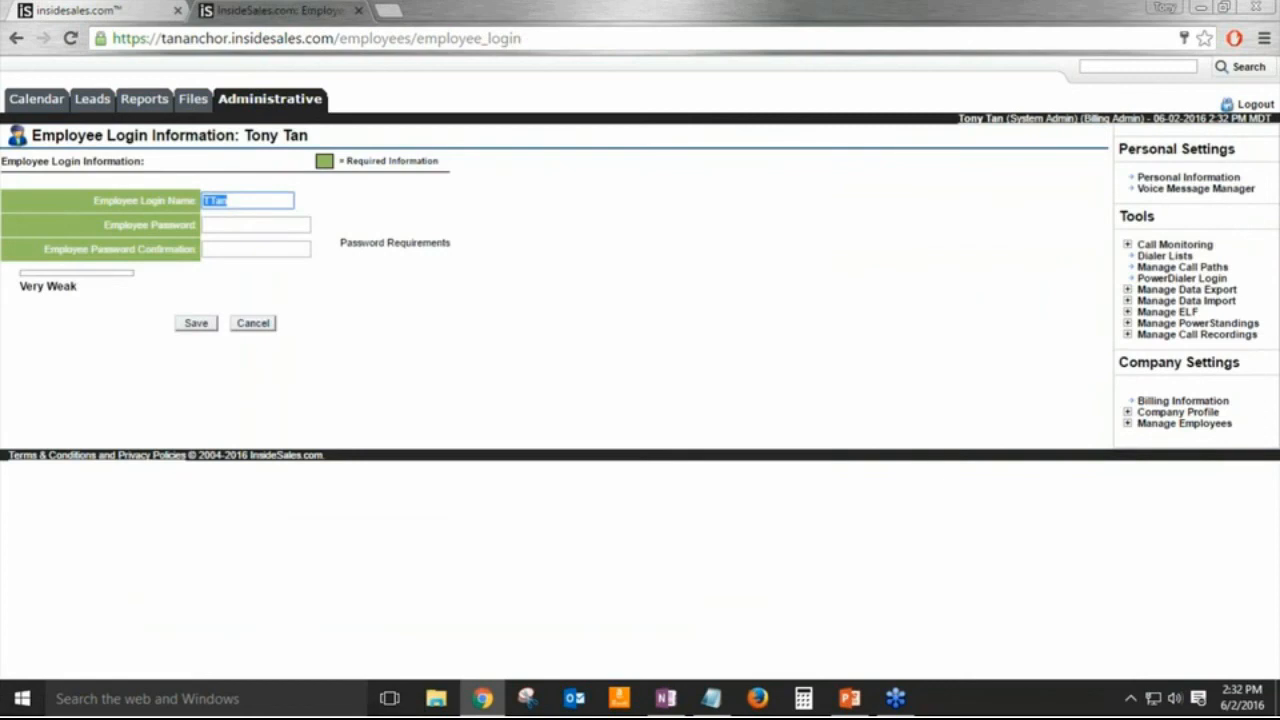
{"action": "left_click", "coordinate": [241, 225]}
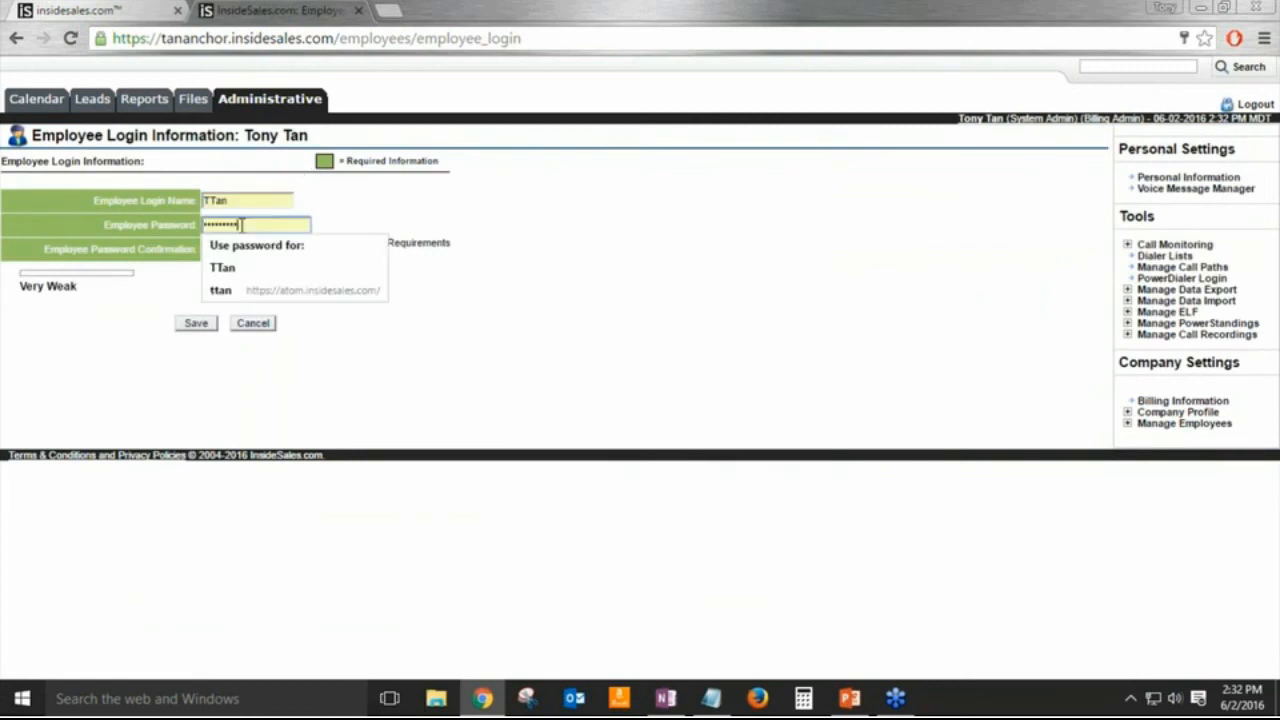
{"action": "key", "text": "BackSpace"}
{"action": "key", "text": "BackSpace"}
{"action": "key", "text": "BackSpace"}
{"action": "key", "text": "BackSpace"}
{"action": "key", "text": "BackSpace"}
{"action": "key", "text": "BackSpace"}
{"action": "key", "text": "BackSpace"}
{"action": "key", "text": "BackSpace"}
{"action": "key", "text": "BackSpace"}
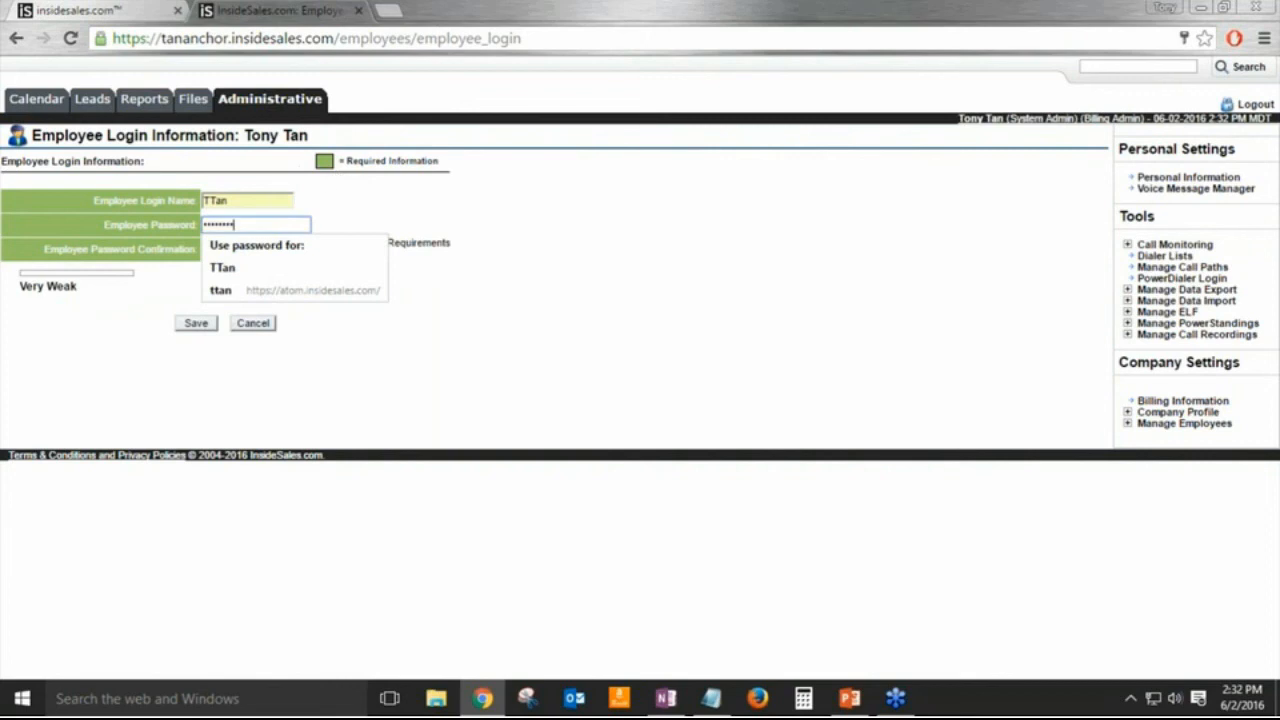
{"action": "type", "text": "********"}
{"action": "key", "text": "Tab"}
{"action": "type", "text": "********"}
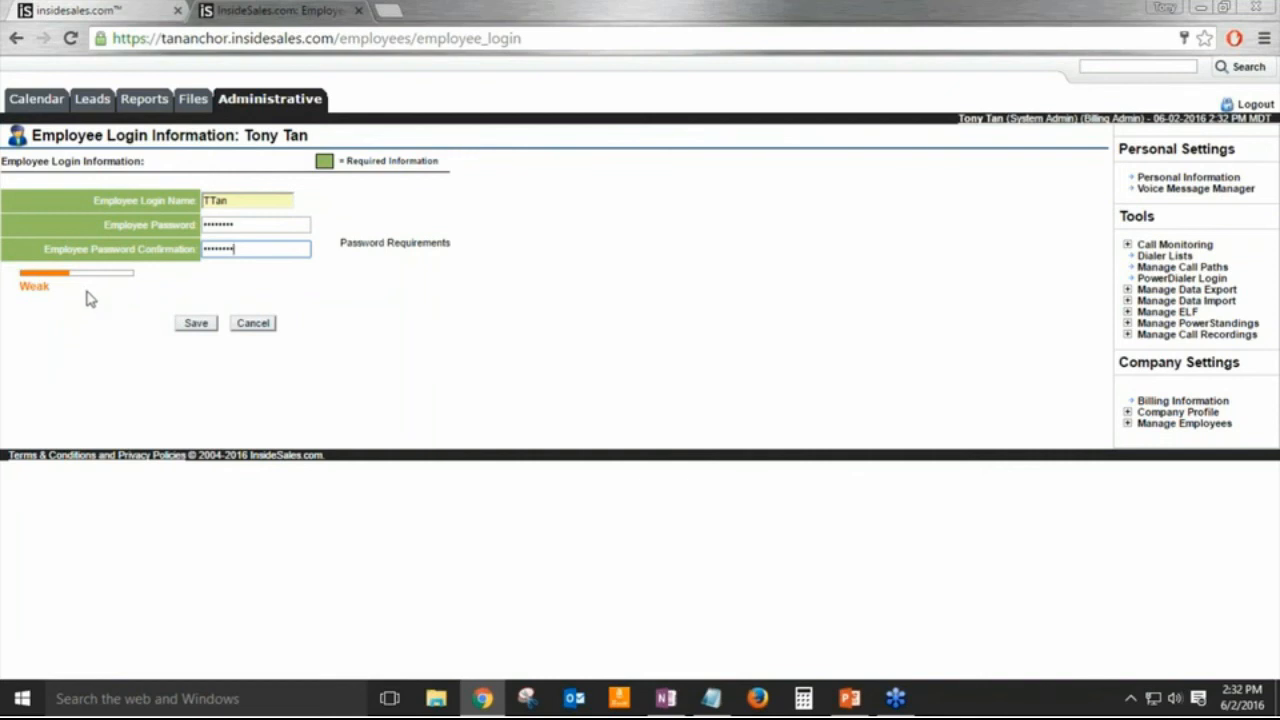
{"action": "left_click", "coordinate": [196, 325]}
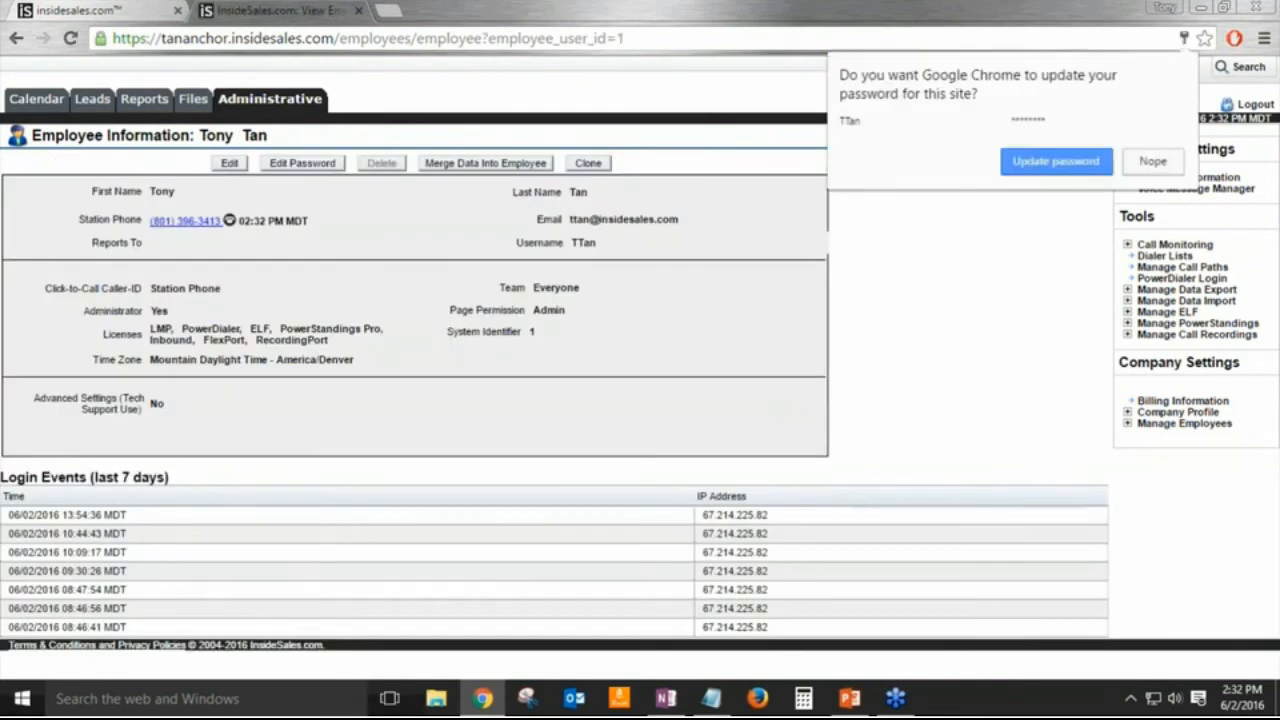
{"action": "left_click", "coordinate": [1151, 163]}
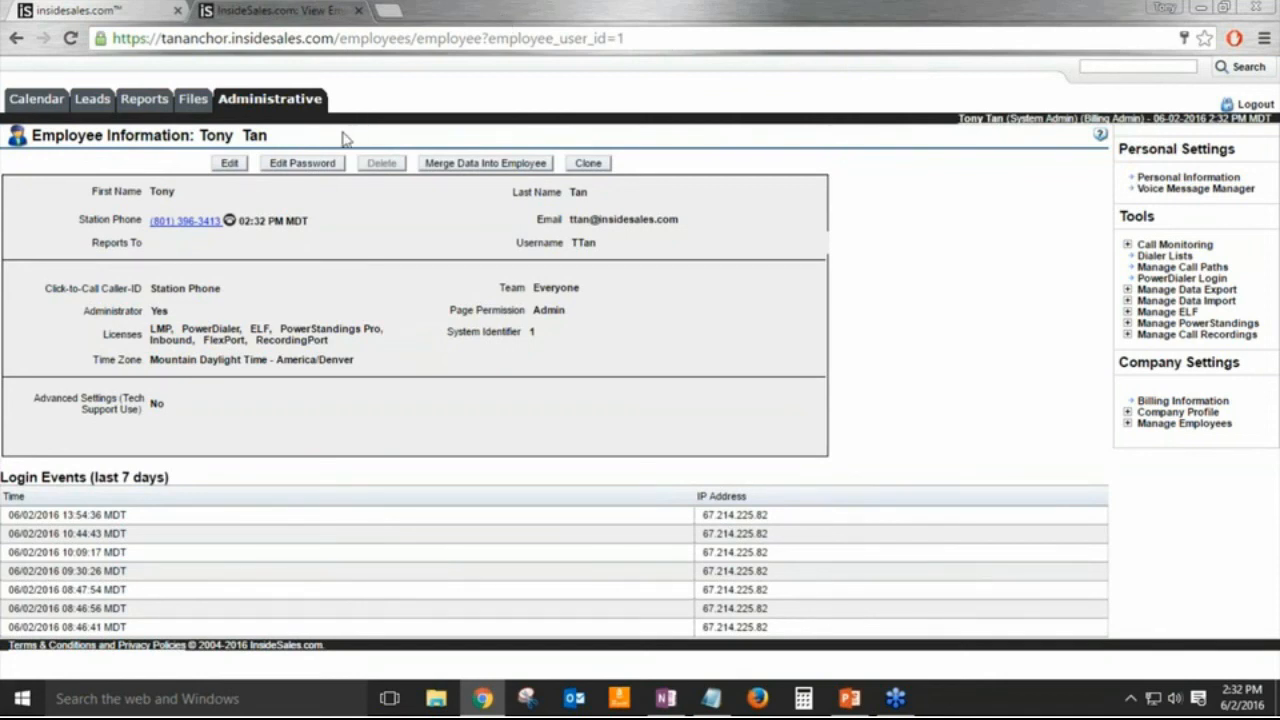
{"action": "left_click", "coordinate": [284, 104]}
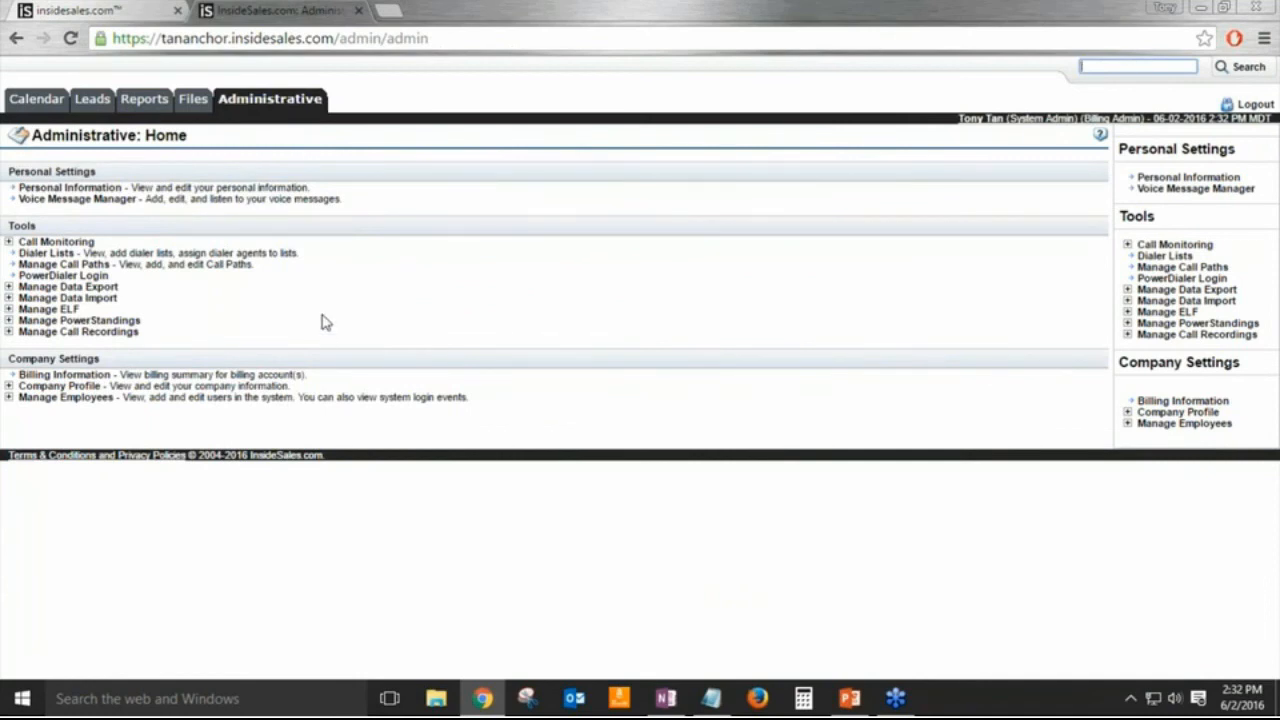
Step: Open the Basic-permission sales employee's record from the View Employees list
{"action": "left_click", "coordinate": [8, 398]}
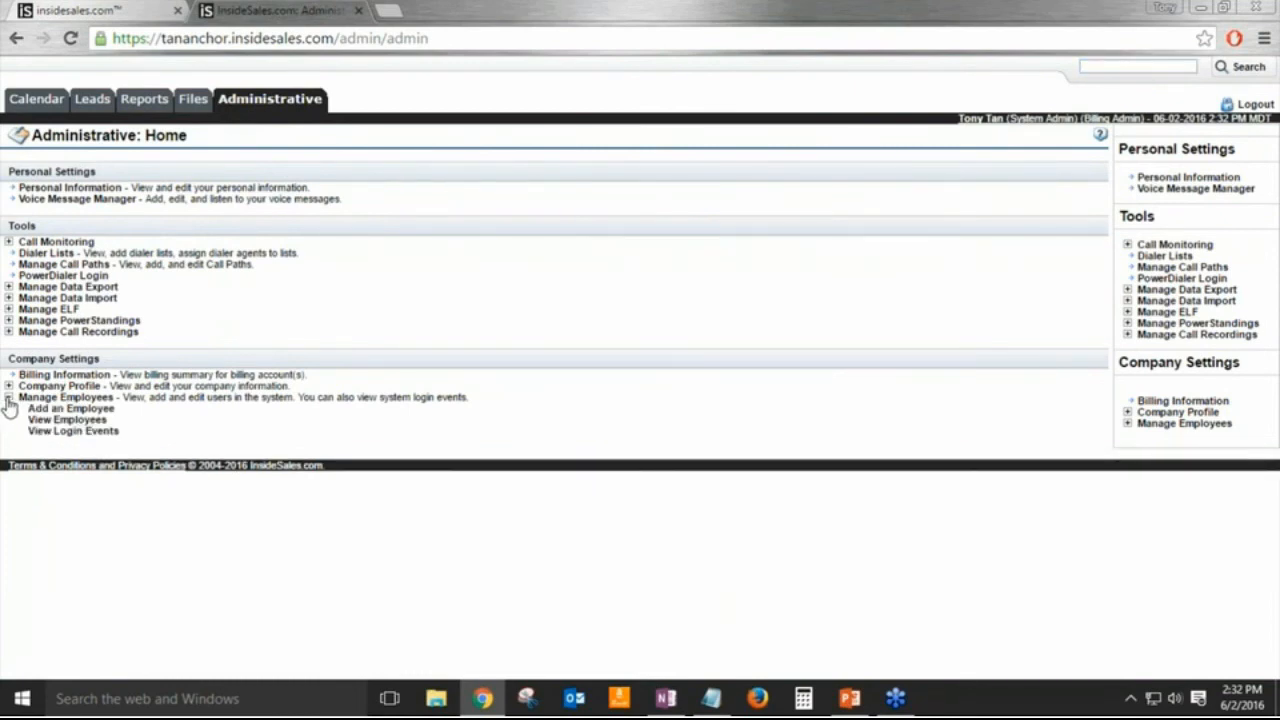
{"action": "left_click", "coordinate": [52, 421]}
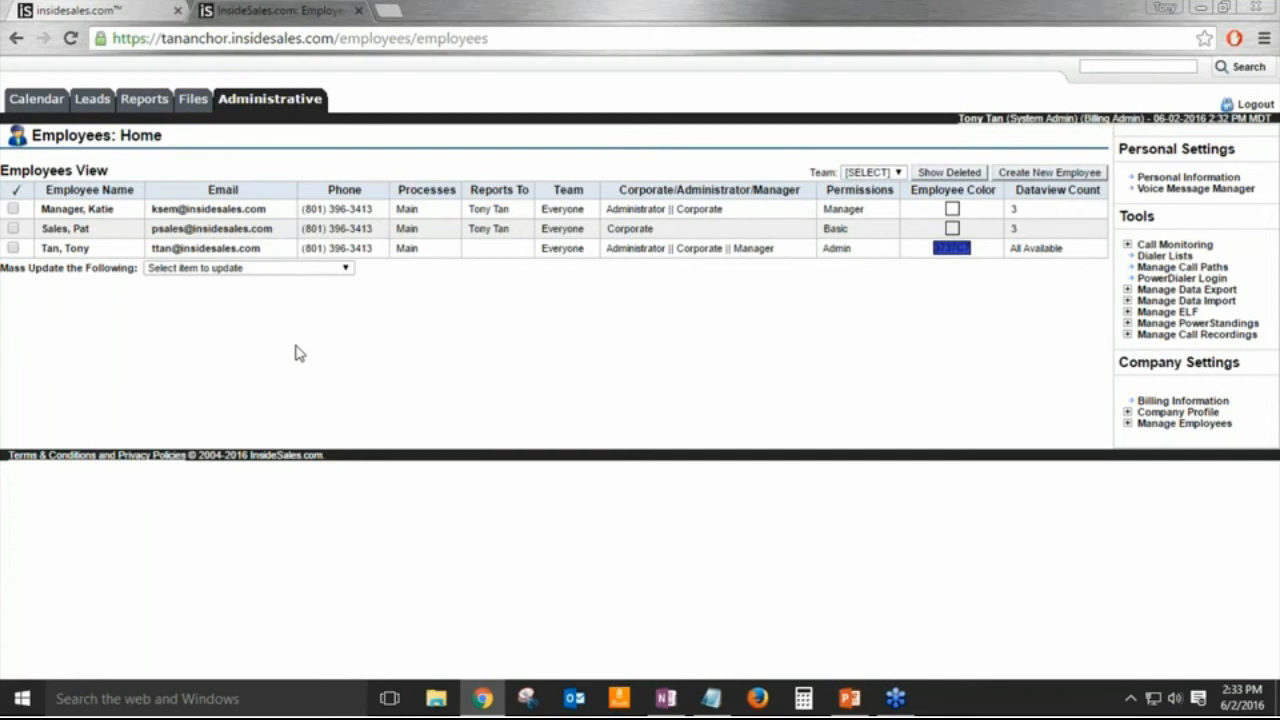
{"action": "left_click", "coordinate": [80, 230]}
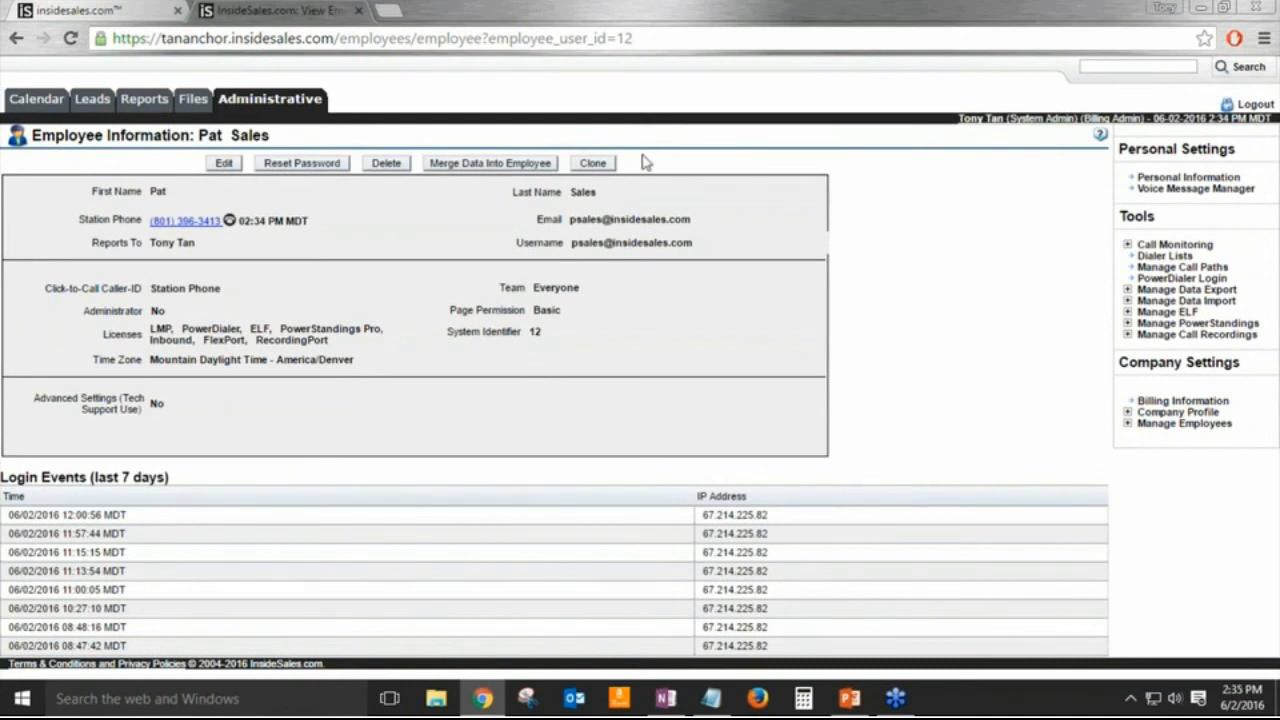
Step: Clone the sales employee, entering the new employee's name and changing the phone's last digits
{"action": "left_click", "coordinate": [595, 163]}
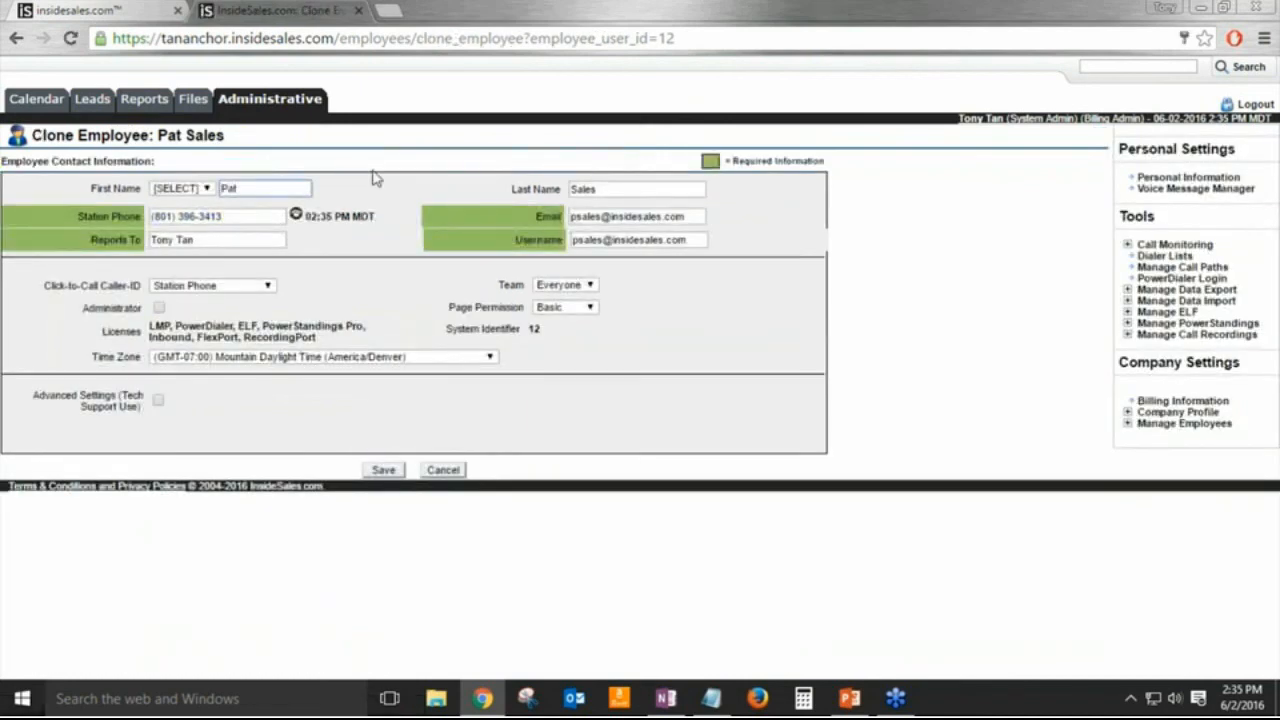
{"action": "double_click", "coordinate": [255, 187]}
{"action": "key", "text": "Tab"}
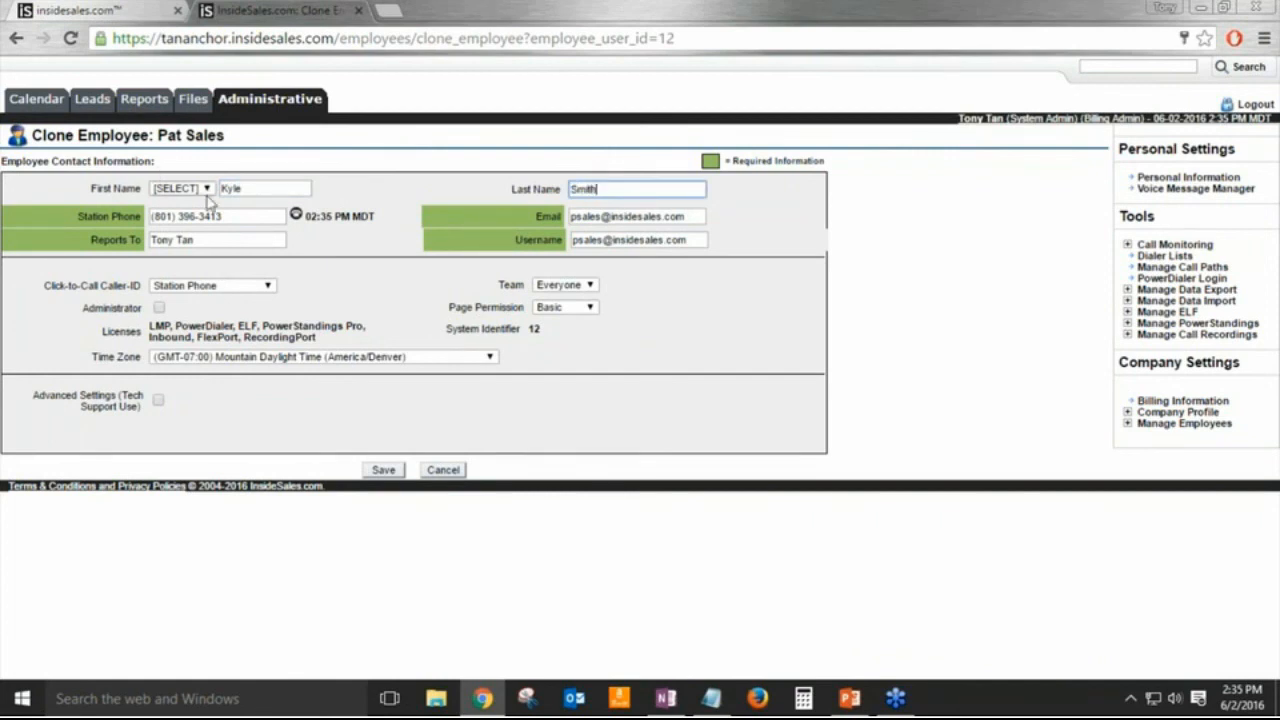
{"action": "left_click_drag", "start_coordinate": [208, 216], "coordinate": [242, 215]}
{"action": "type", "text": "12"}
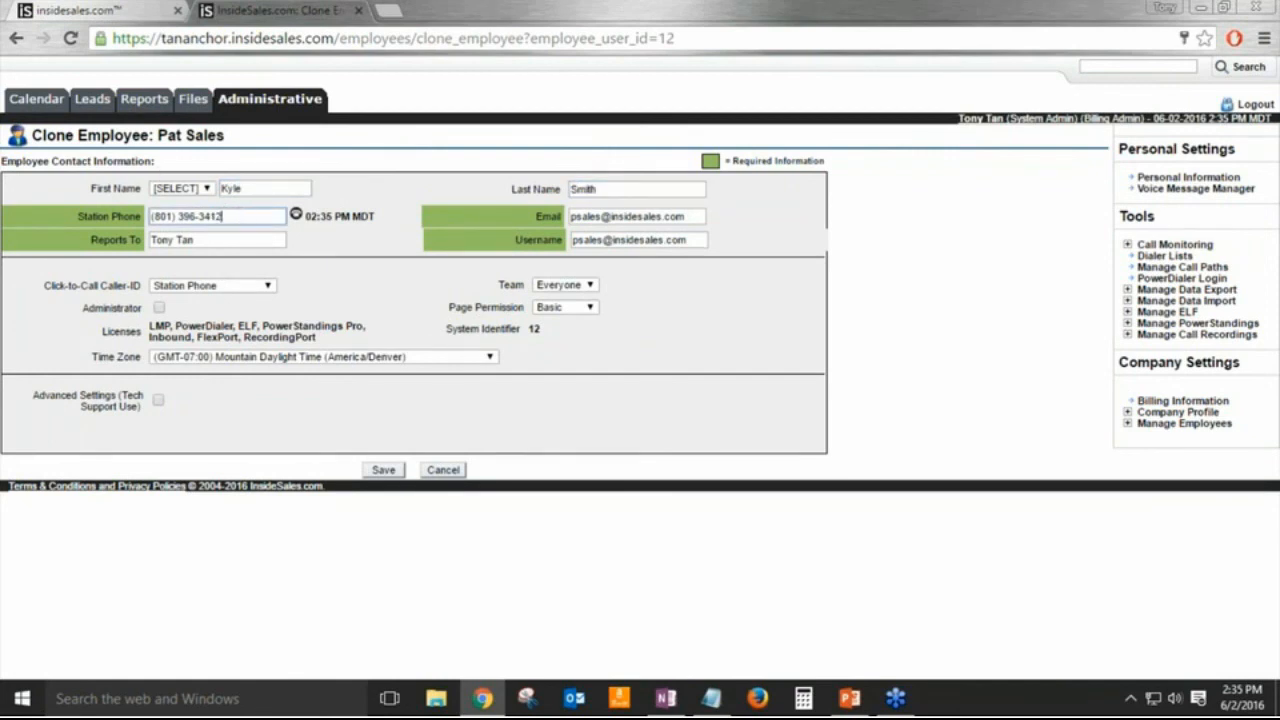
Step: Replace the email and username user part with the new employee's handle, then save
{"action": "left_click", "coordinate": [577, 219]}
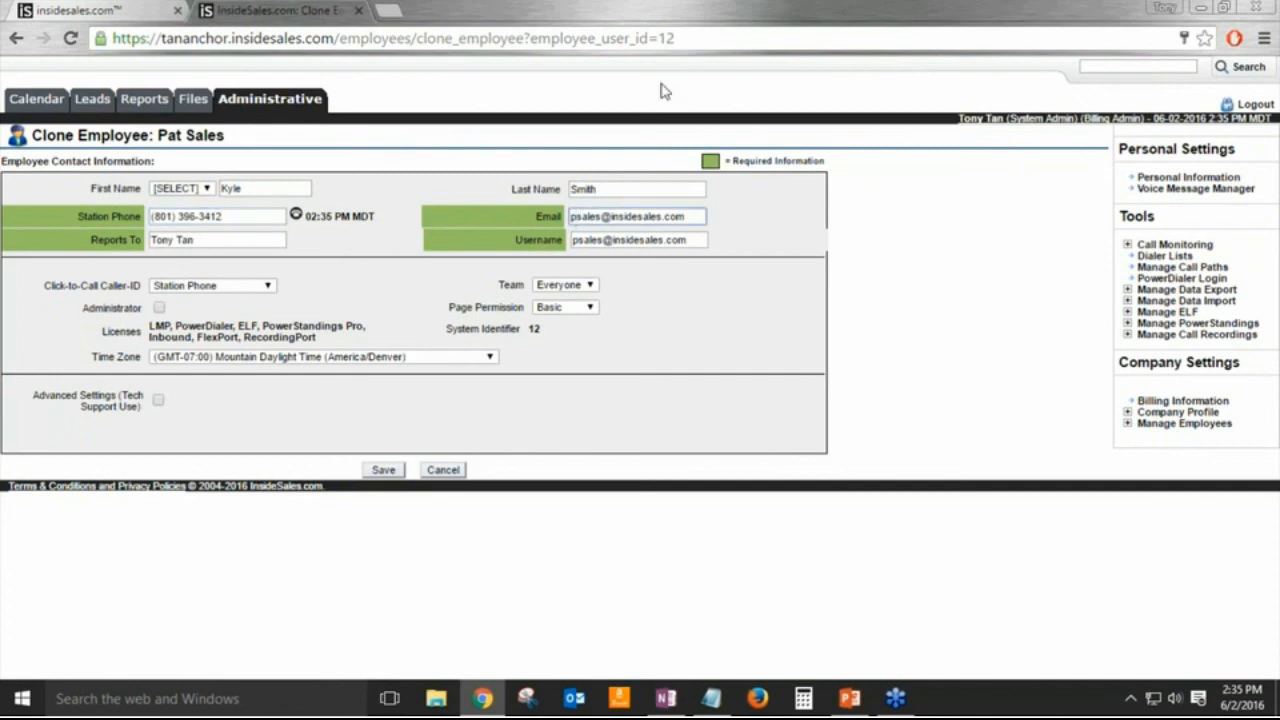
{"action": "key", "text": "shift+Right"}
{"action": "key", "text": "shift+Right"}
{"action": "key", "text": "shift+Right"}
{"action": "key", "text": "shift+Right"}
{"action": "key", "text": "shift+Right"}
{"action": "key", "text": "shift+Right"}
{"action": "key", "text": "Tab"}
{"action": "key", "text": "Tab"}
{"action": "key", "text": "Home"}
{"action": "key", "text": "shift+Right"}
{"action": "key", "text": "shift+Right"}
{"action": "key", "text": "shift+Right"}
{"action": "key", "text": "shift+Right"}
{"action": "key", "text": "shift+Right"}
{"action": "key", "text": "shift+Right"}
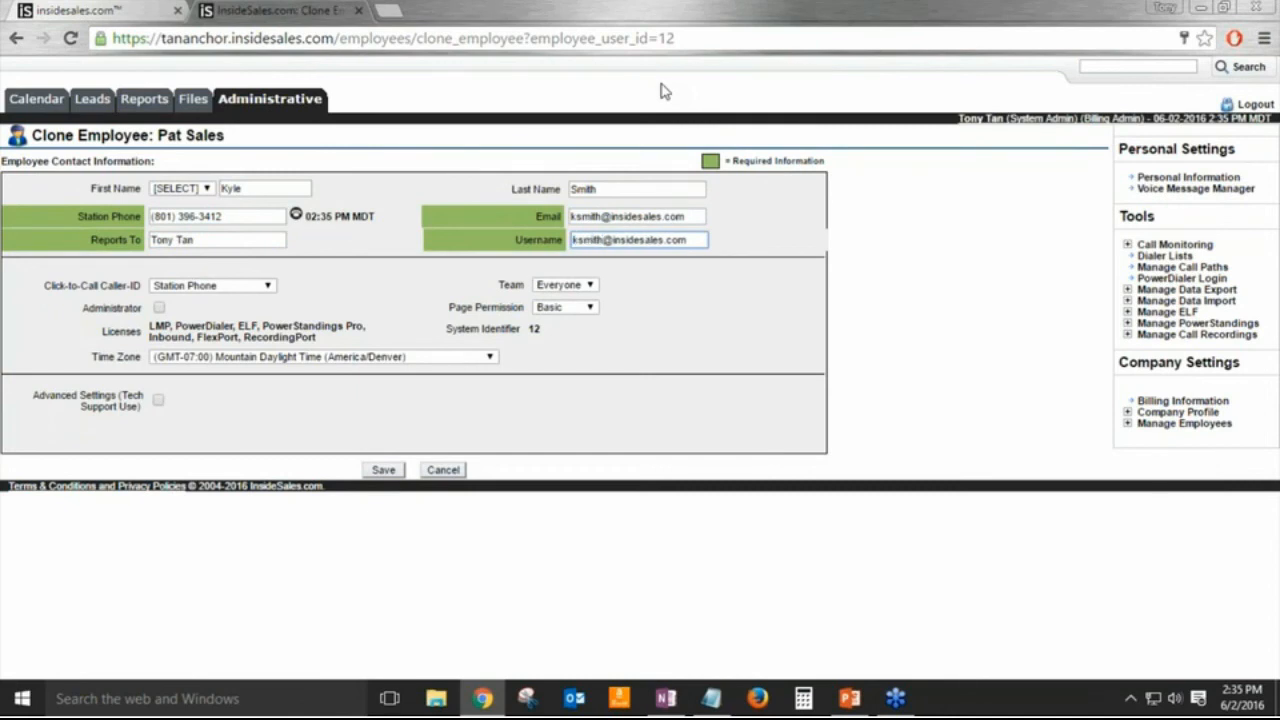
{"action": "left_click", "coordinate": [392, 471]}
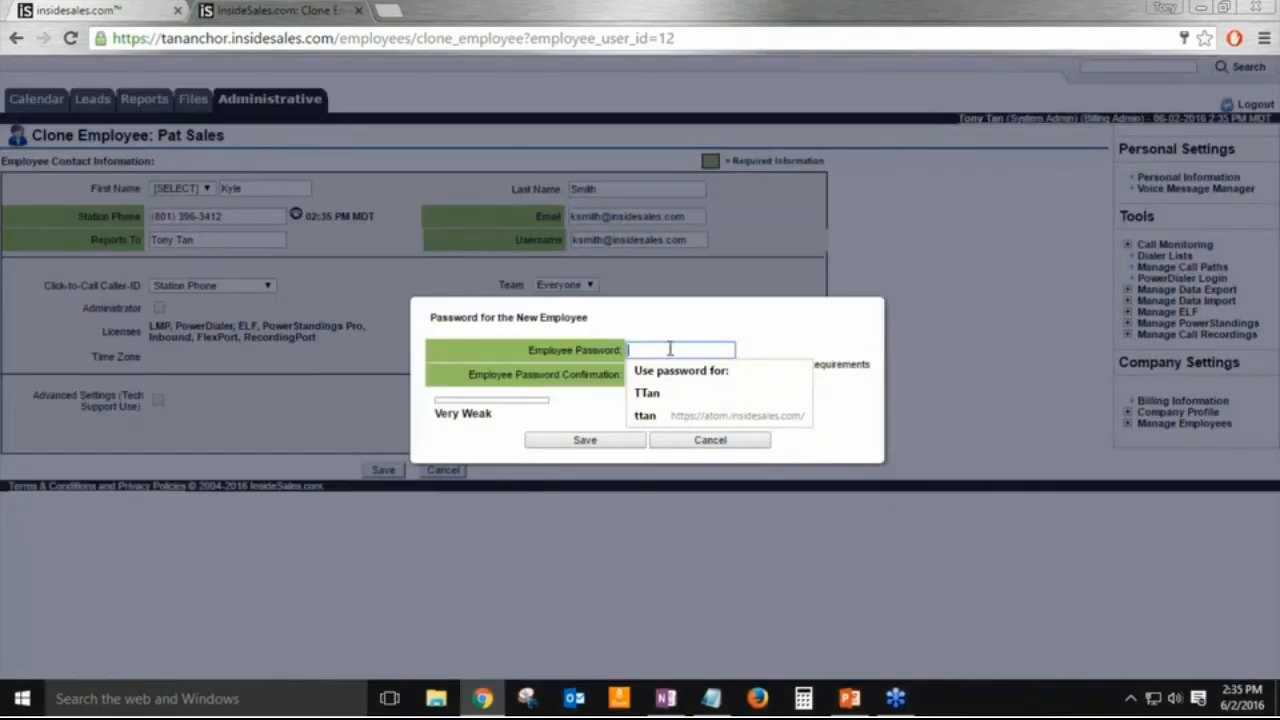
Step: Enter and confirm the new employee's password and save it
{"action": "type", "text": "password"}
{"action": "key", "text": "Tab"}
{"action": "type", "text": "password"}
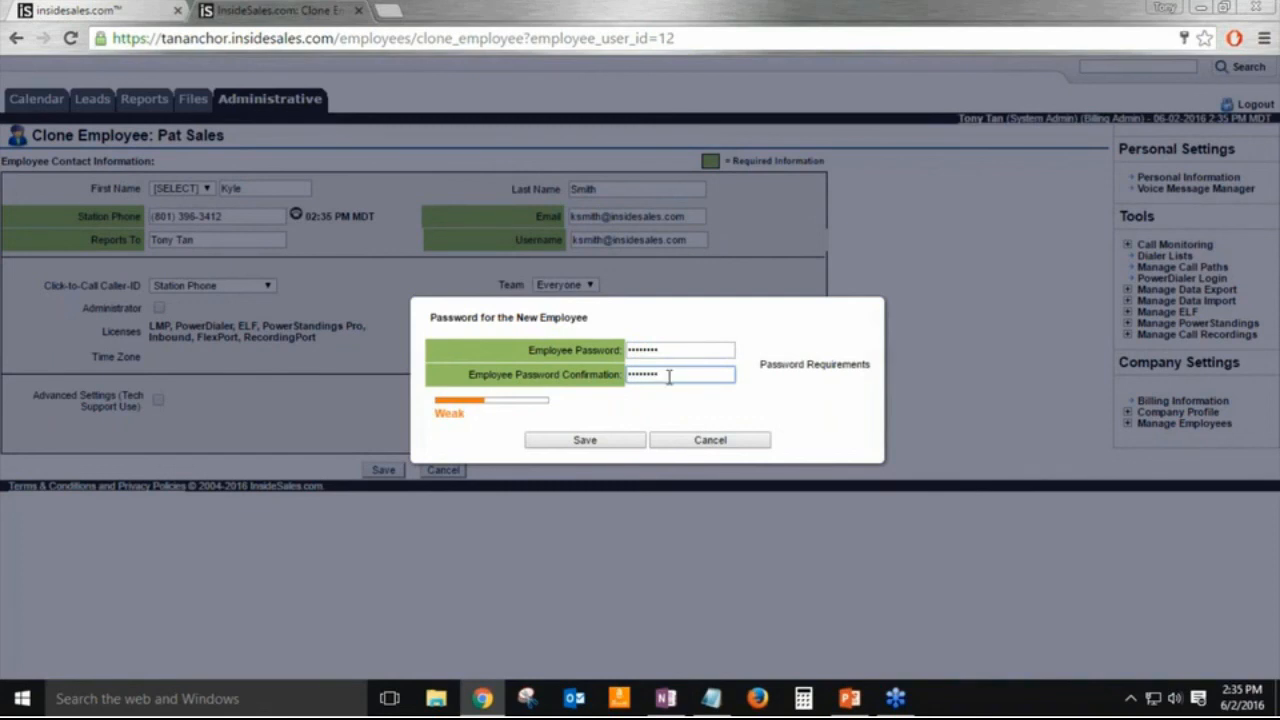
{"action": "left_click", "coordinate": [586, 449]}
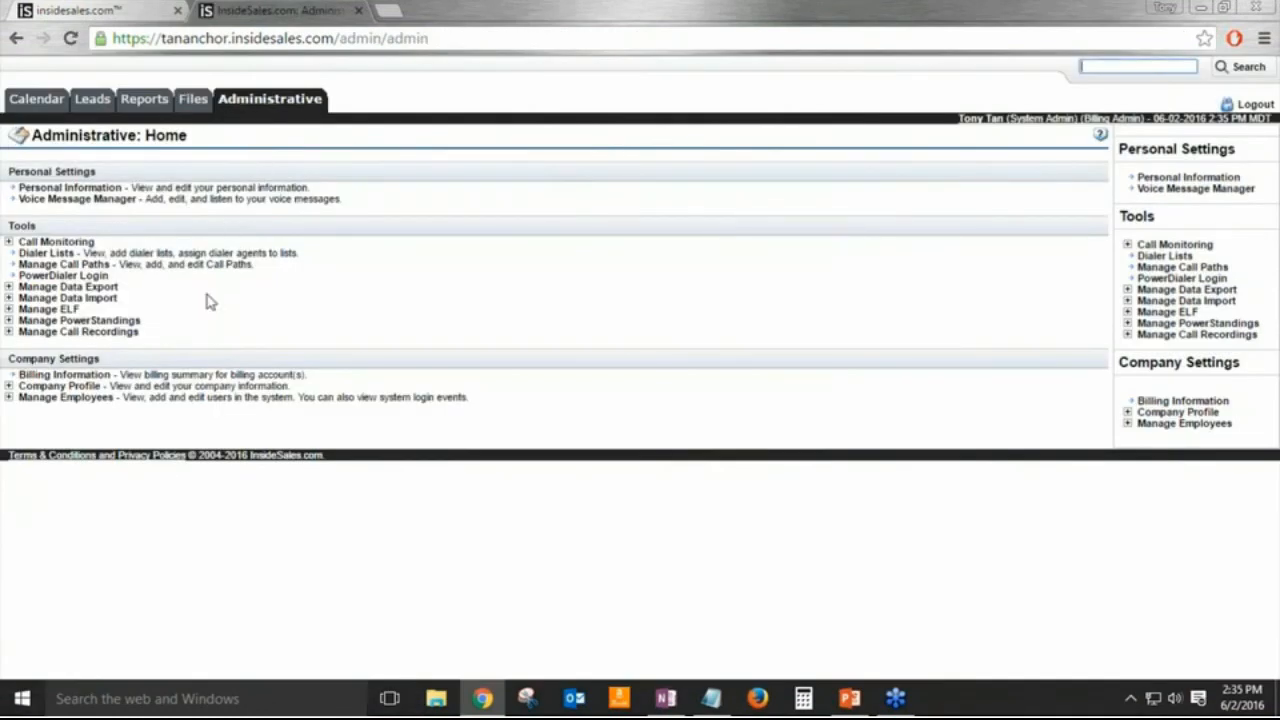
Step: Open the original sales employee's record from the View Employees list
{"action": "left_click", "coordinate": [9, 398]}
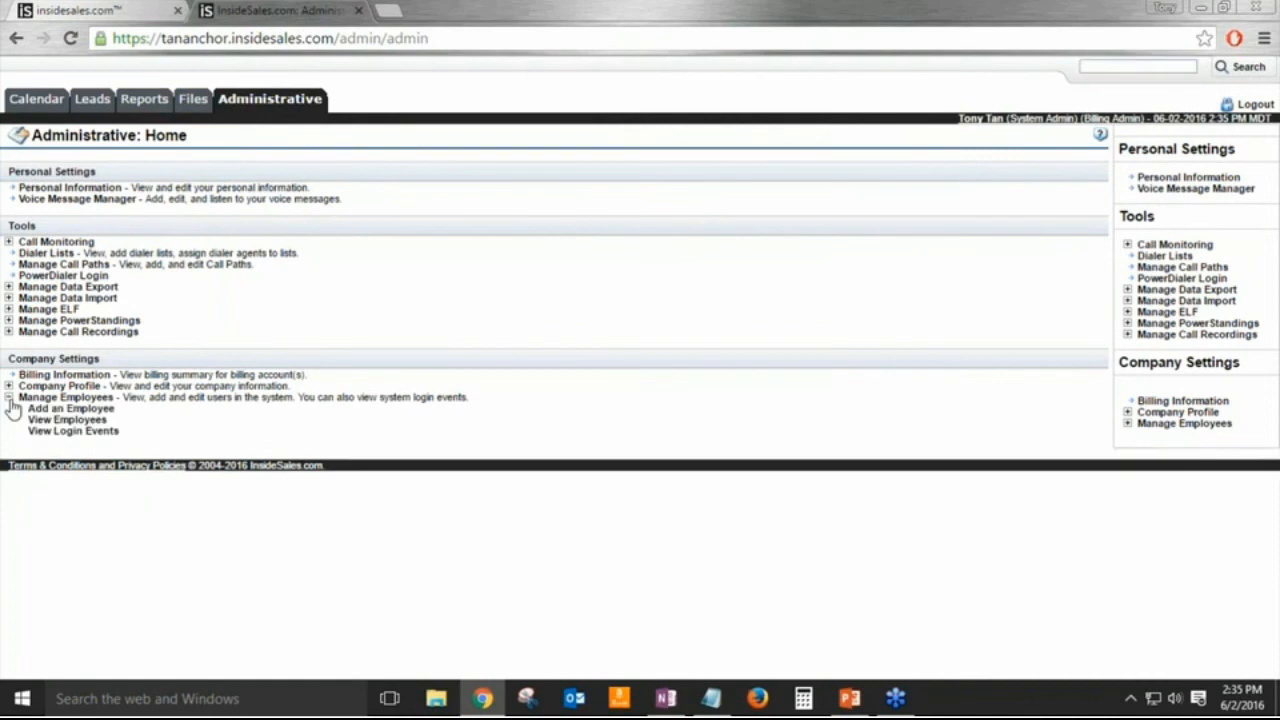
{"action": "left_click", "coordinate": [60, 420]}
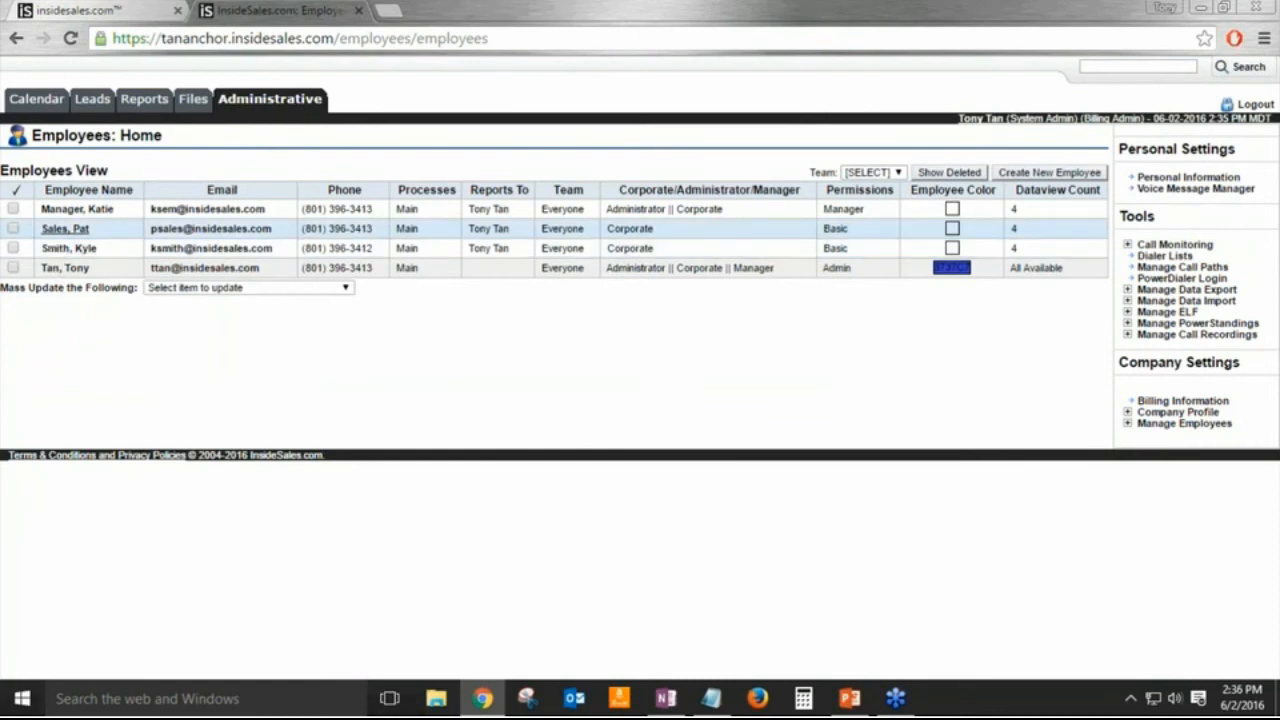
{"action": "left_click", "coordinate": [65, 228]}
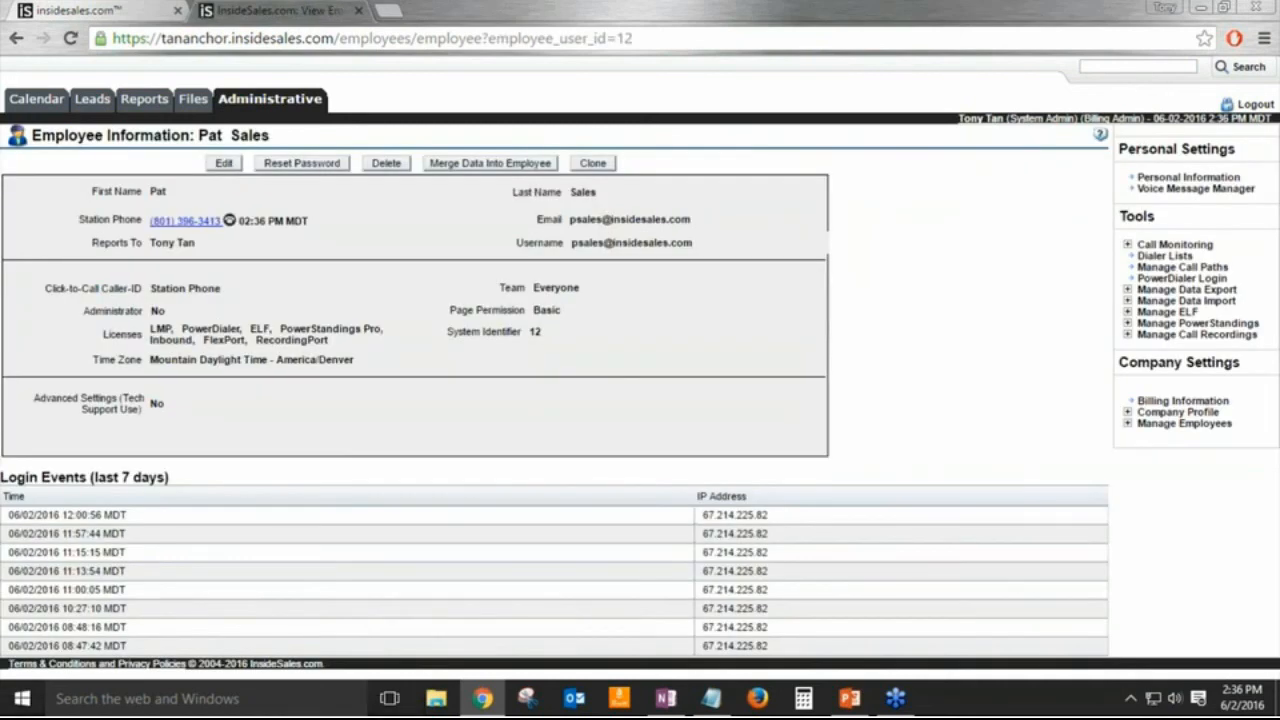
Step: Review the employee's Page Permission options, keep Basic, and cancel the edit
{"action": "left_click", "coordinate": [222, 163]}
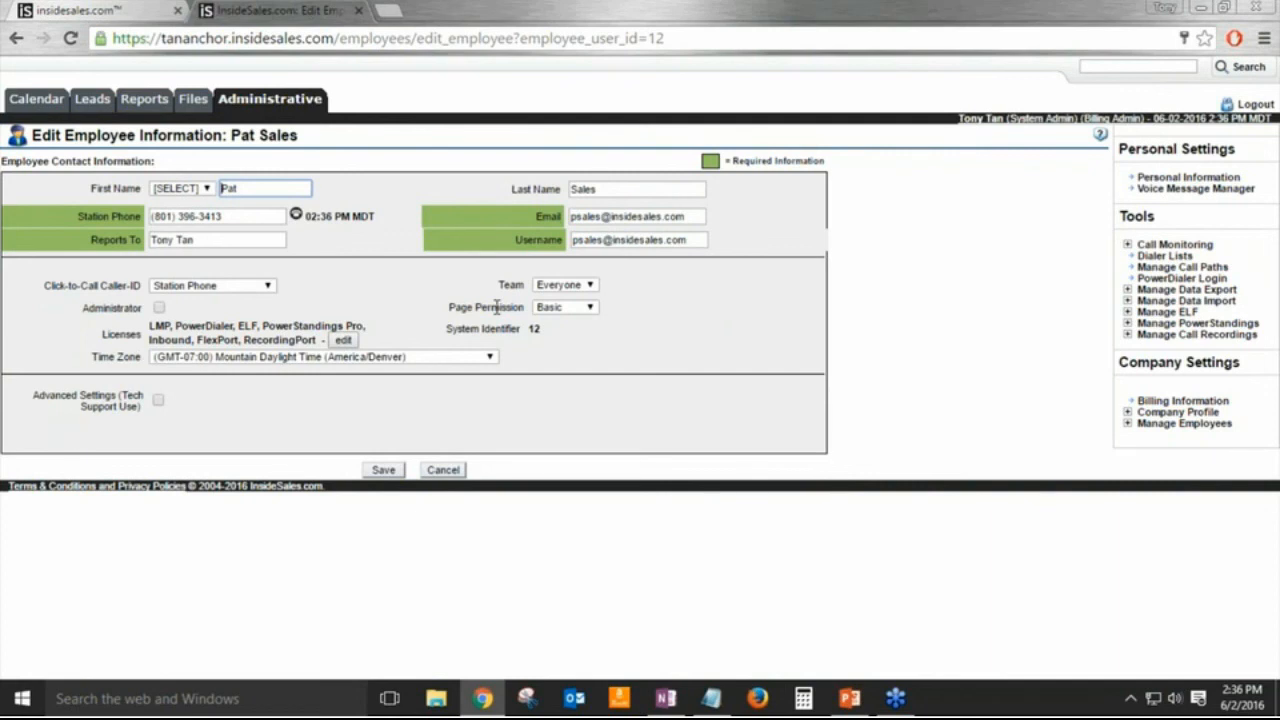
{"action": "left_click", "coordinate": [551, 312]}
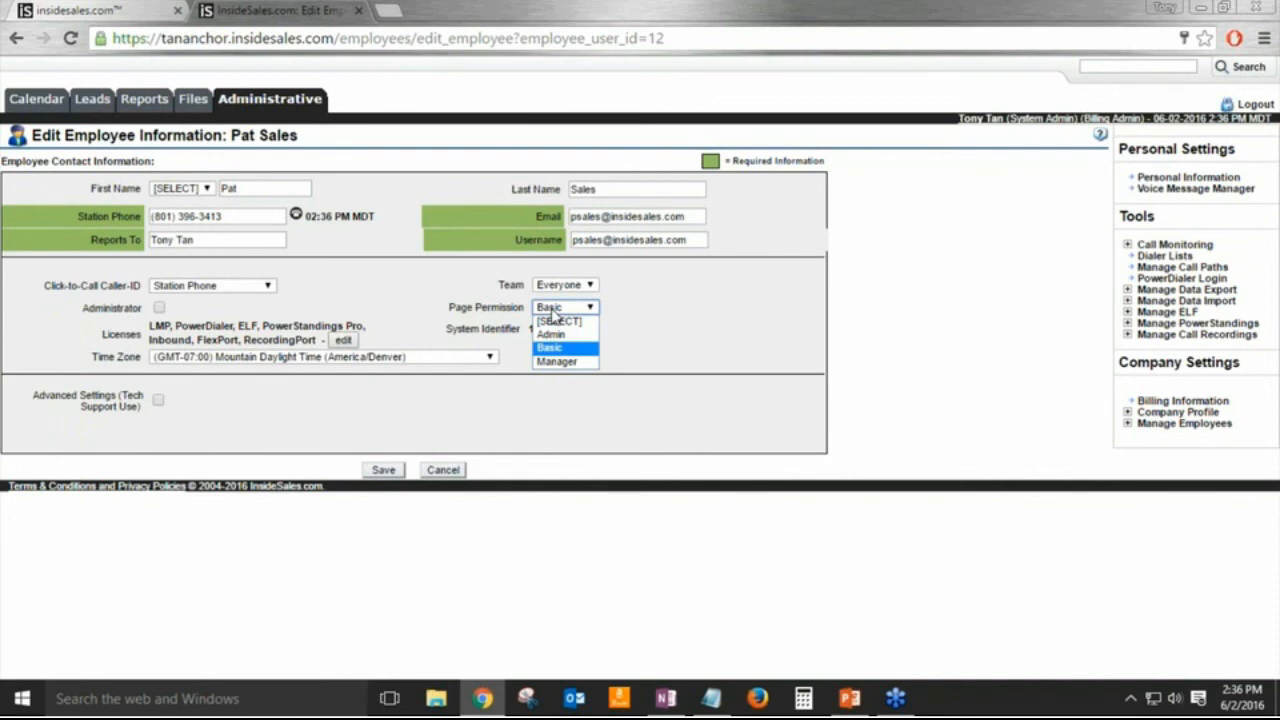
{"action": "left_click", "coordinate": [697, 308]}
{"action": "left_click", "coordinate": [443, 470]}
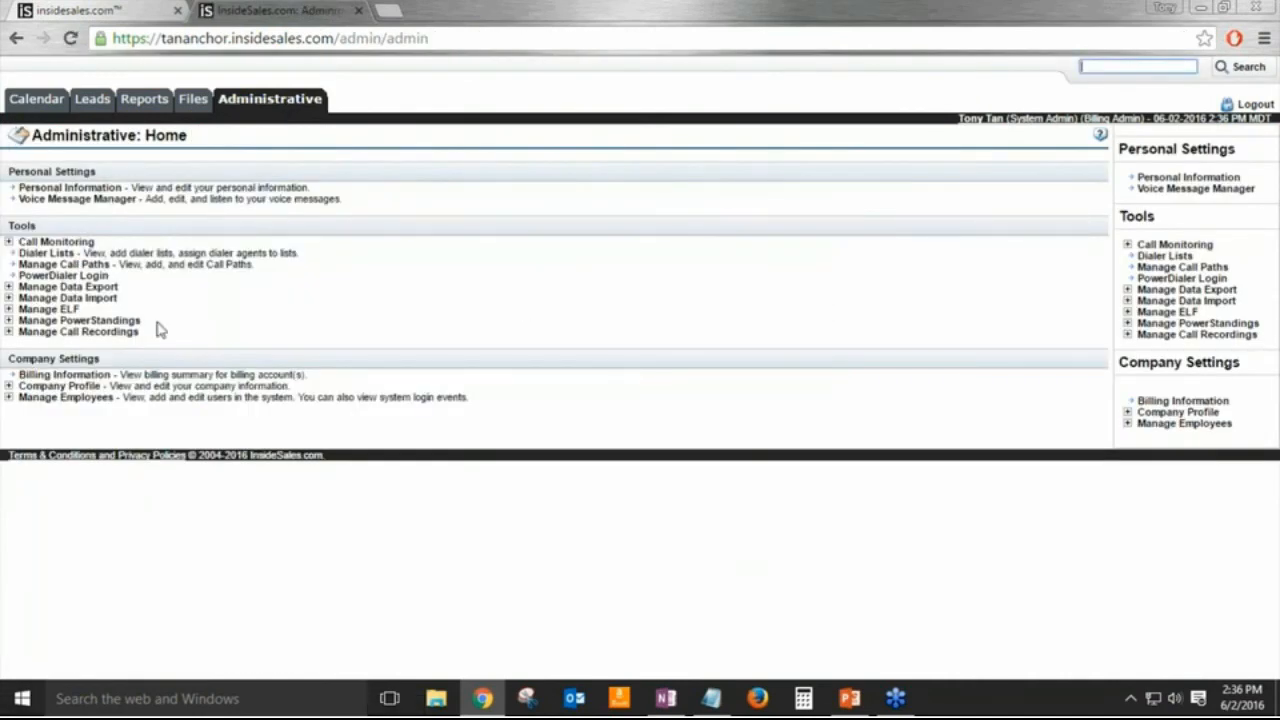
Step: Go to Billing Information and edit the Primary Billing Account
{"action": "left_click", "coordinate": [82, 377]}
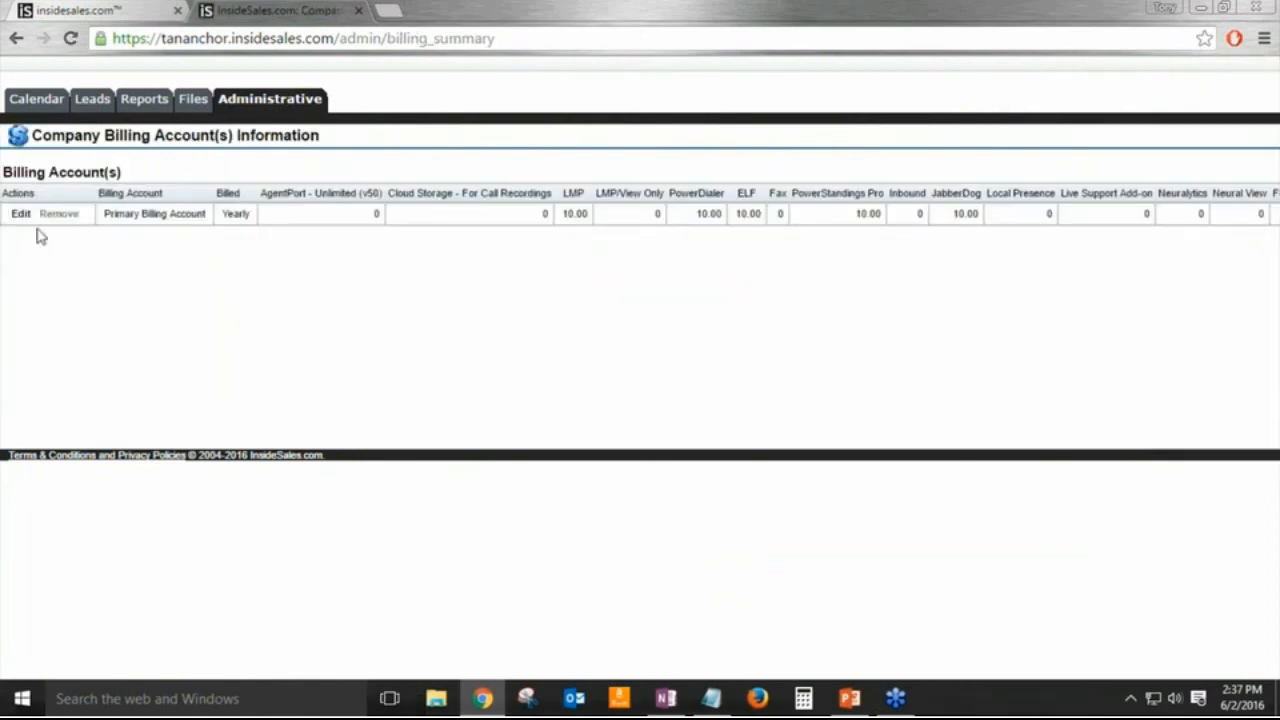
{"action": "left_click", "coordinate": [21, 215]}
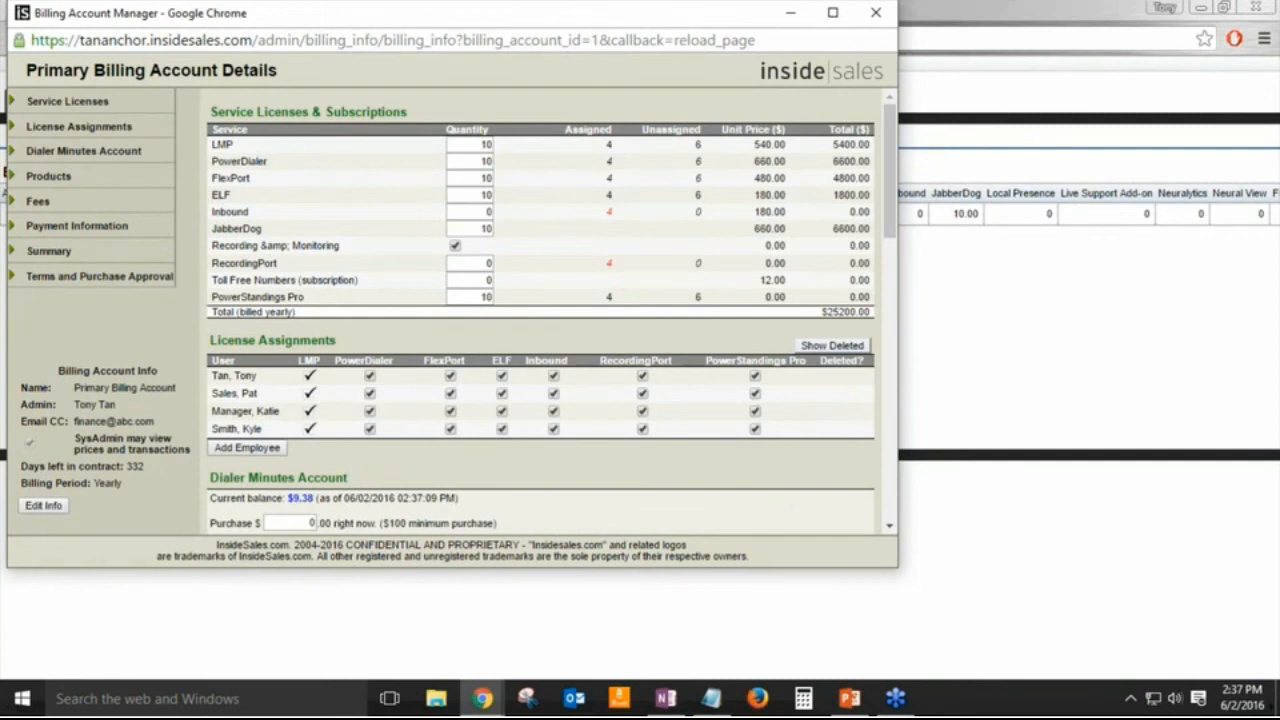
{"action": "key", "text": "alt+Tab"}
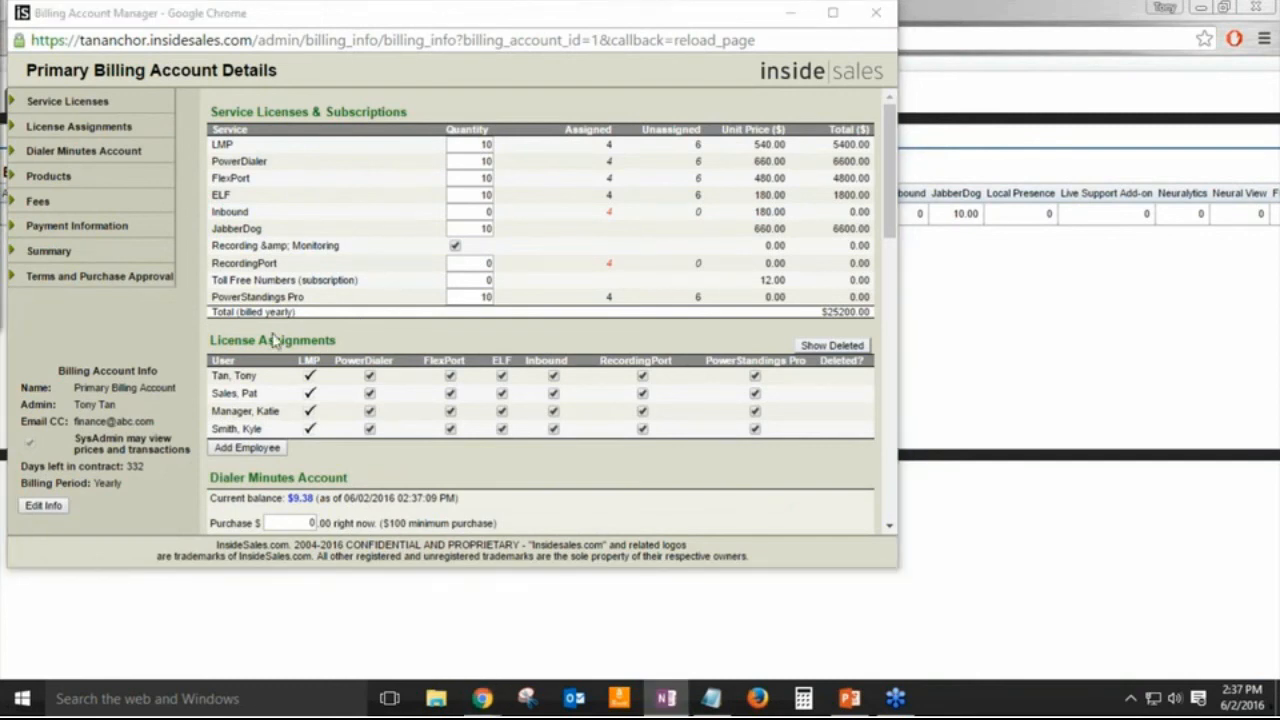
{"action": "left_click", "coordinate": [152, 328]}
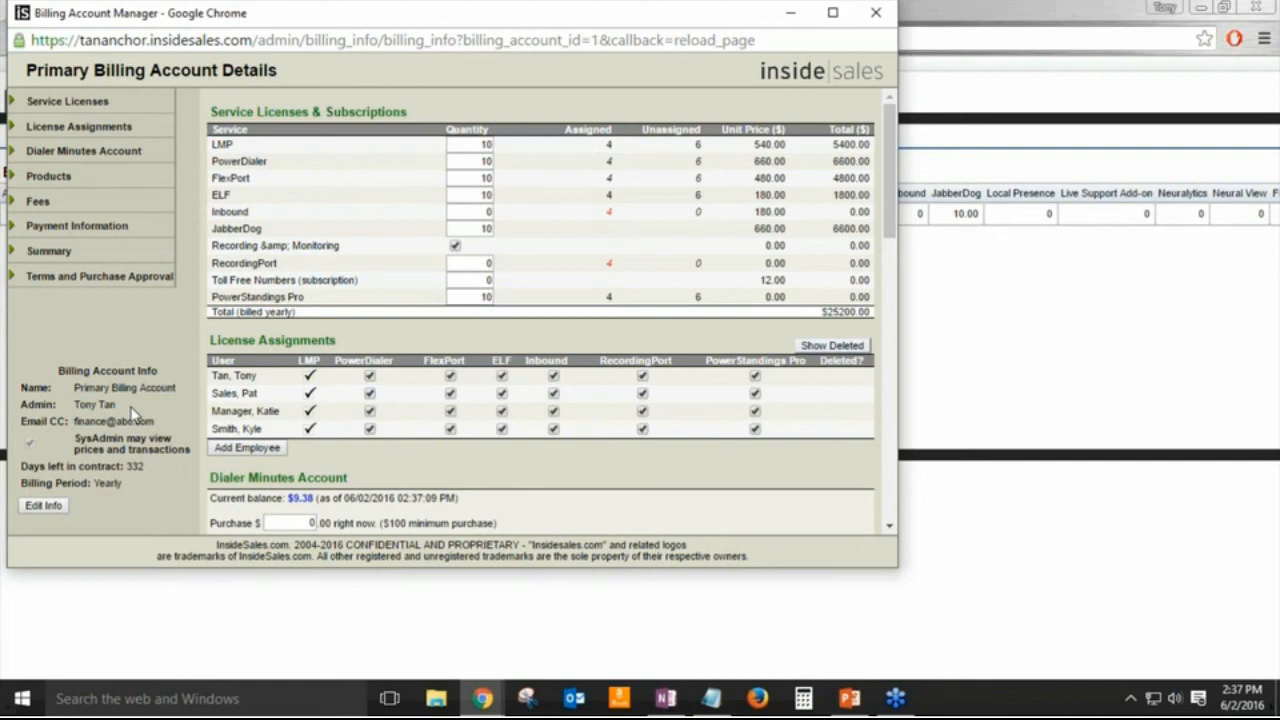
{"action": "left_click", "coordinate": [44, 507]}
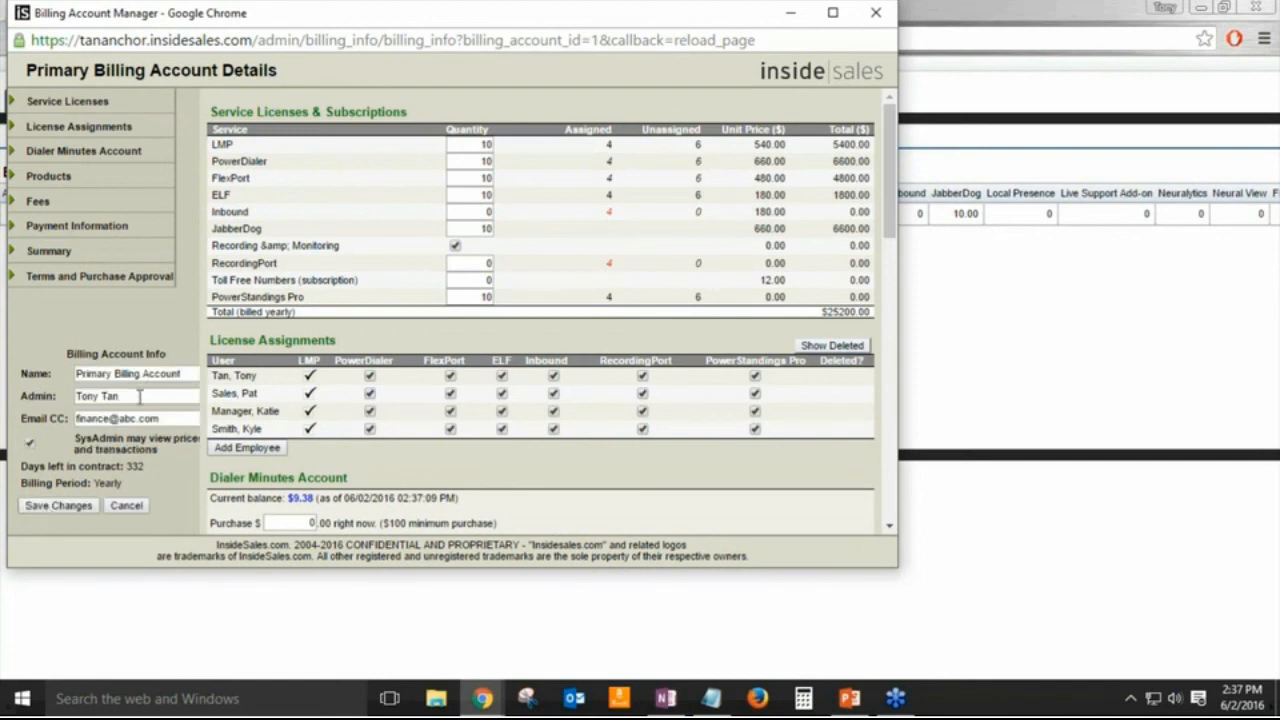
{"action": "left_click_drag", "start_coordinate": [143, 393], "coordinate": [68, 398]}
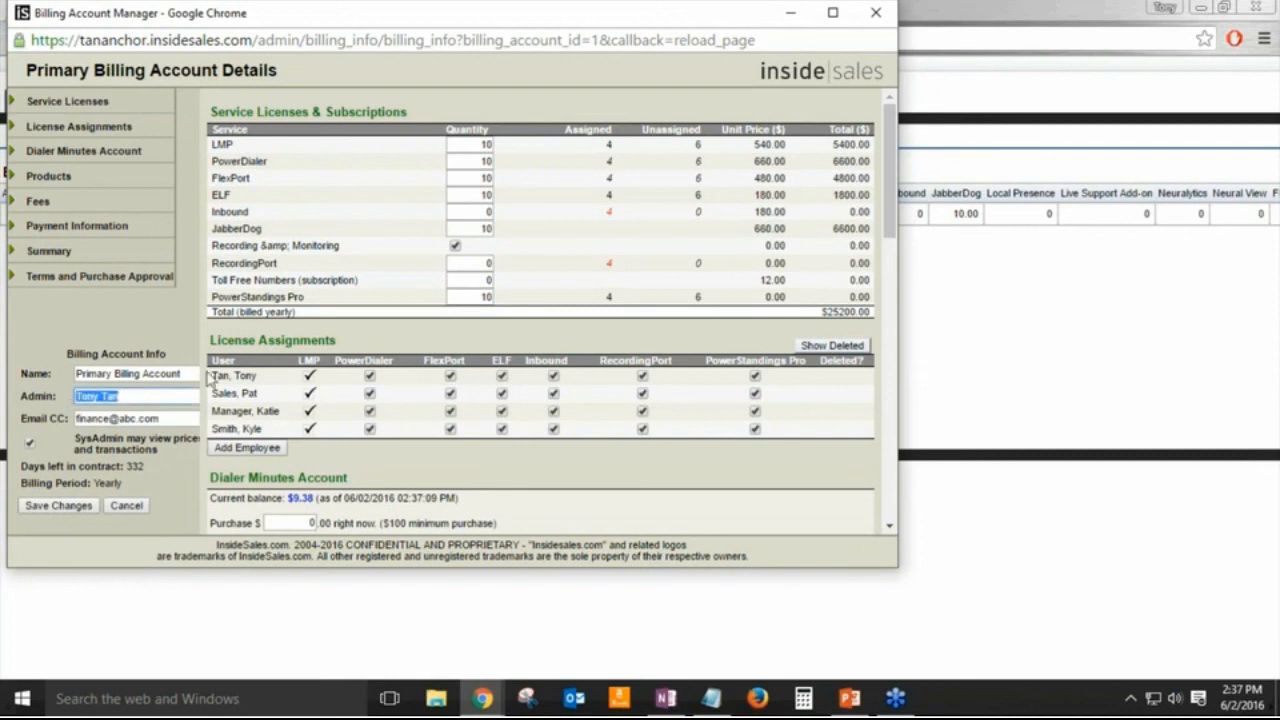
{"action": "type", "text": "kyle"}
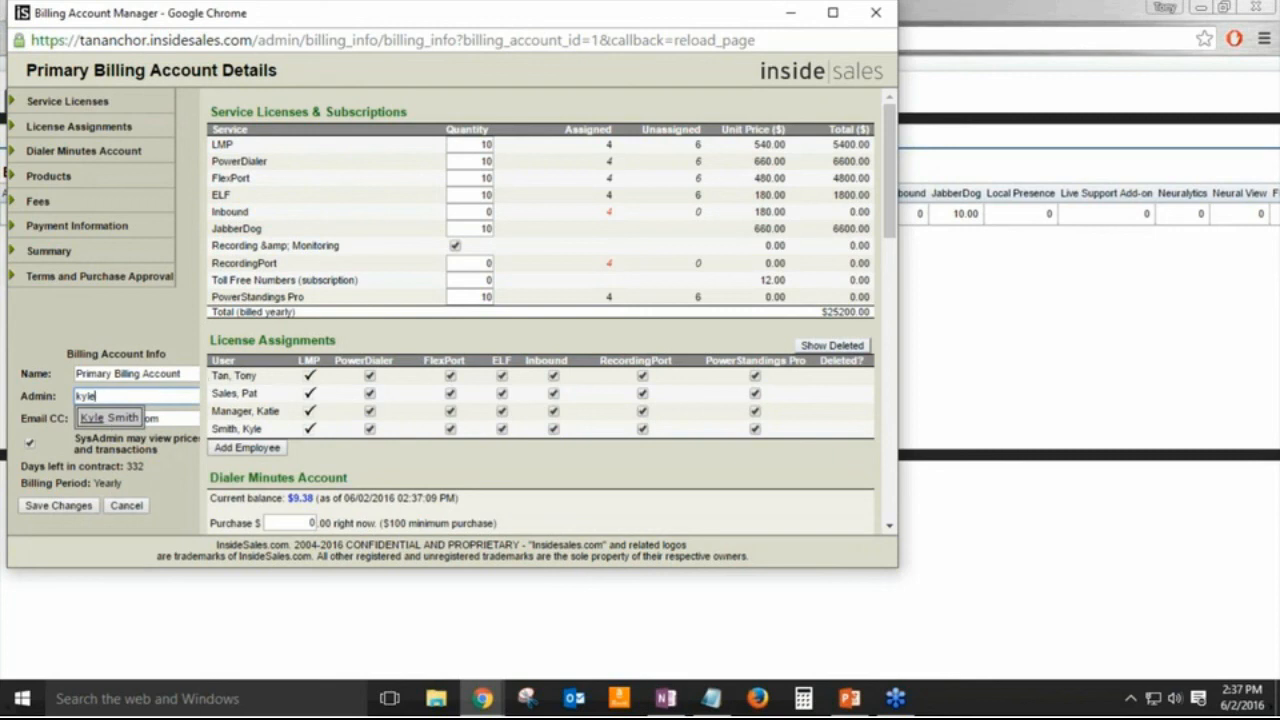
{"action": "left_click", "coordinate": [166, 418]}
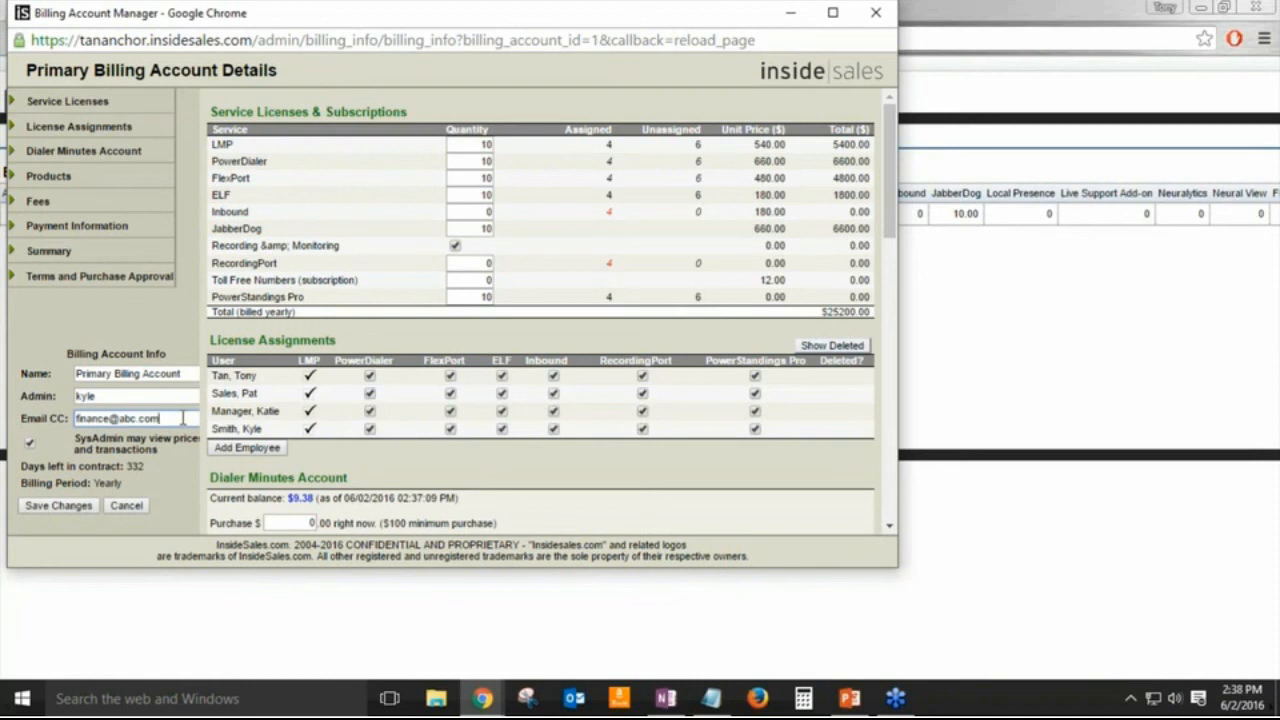
{"action": "left_click", "coordinate": [127, 506]}
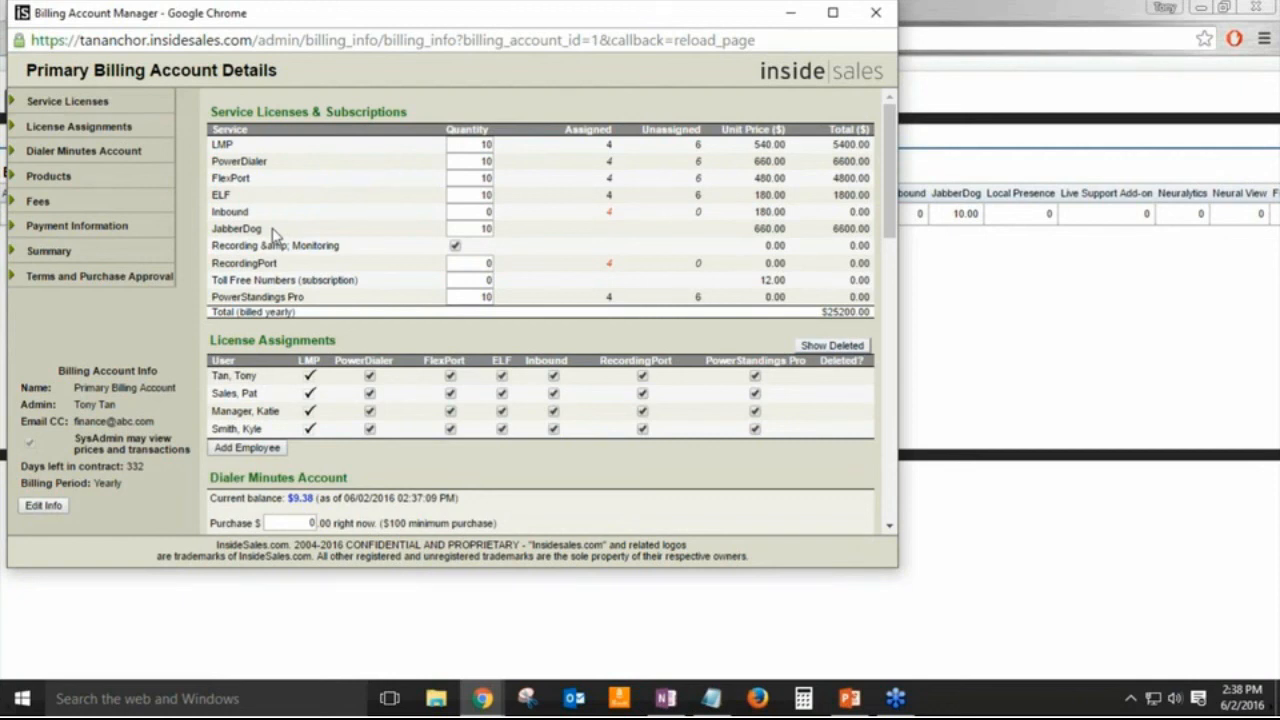
{"action": "scroll", "coordinate": [327, 299], "scroll_direction": "down", "scroll_amount": 1}
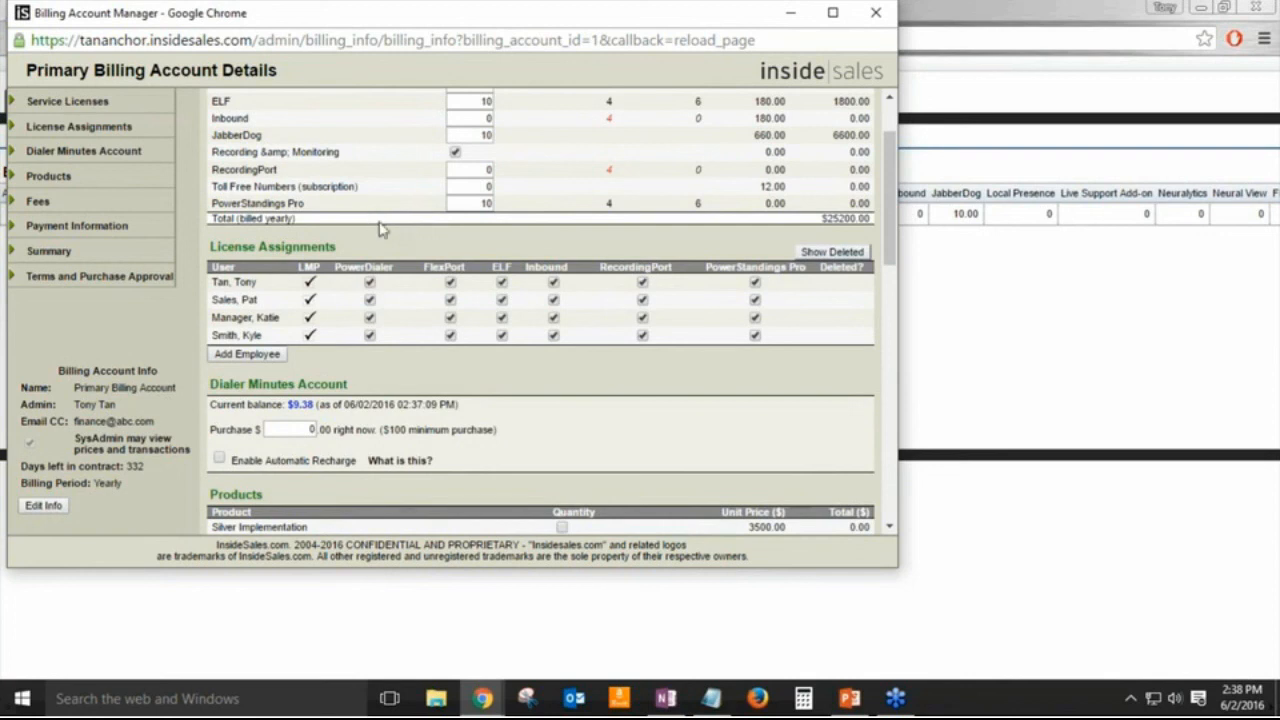
{"action": "scroll", "coordinate": [421, 266], "scroll_direction": "down", "scroll_amount": 1}
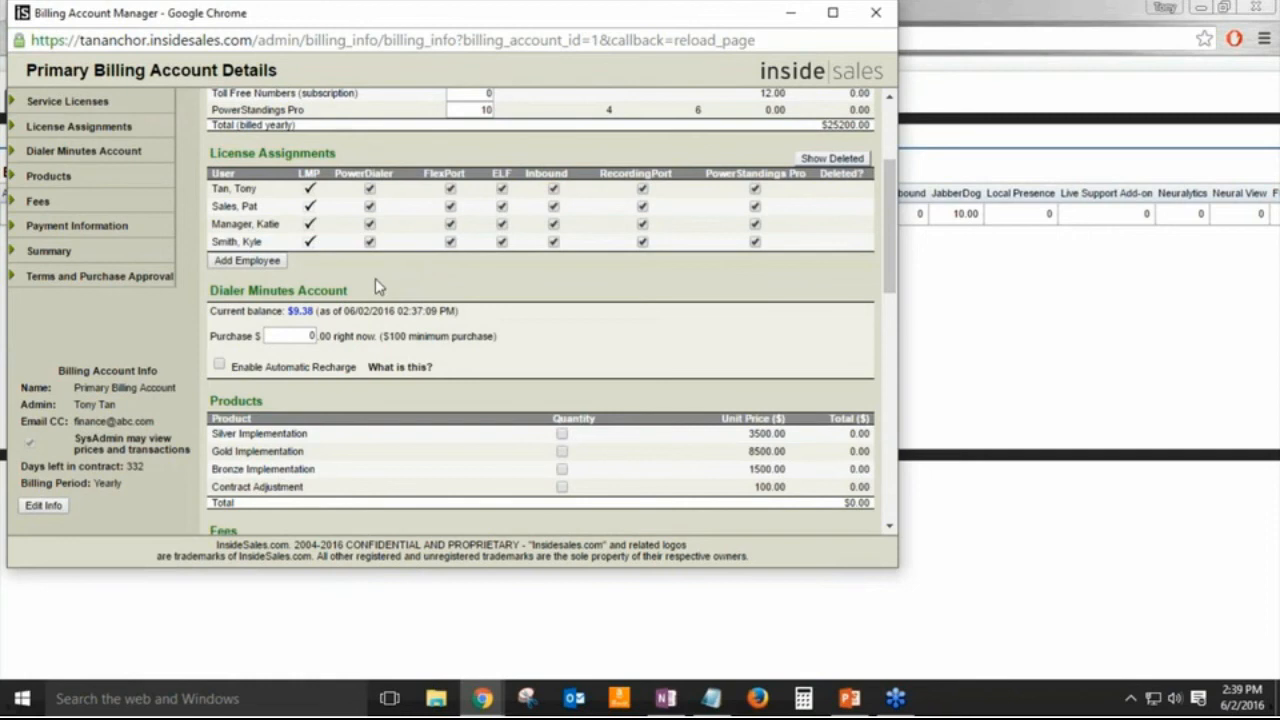
{"action": "scroll", "coordinate": [376, 286], "scroll_direction": "down", "scroll_amount": 1}
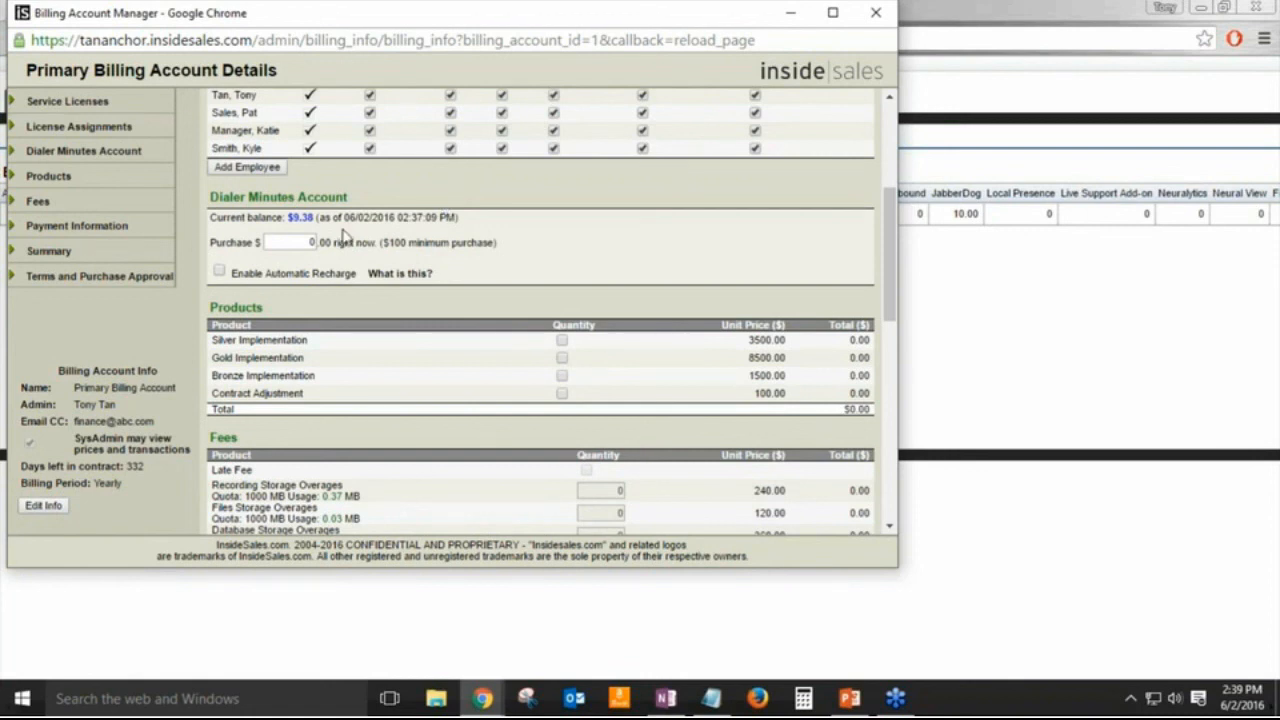
Step: Enter a $150 dialer minutes purchase with Automatic Recharge on, then check the $150.00 summary
{"action": "left_click", "coordinate": [300, 244]}
{"action": "type", "text": "150"}
{"action": "left_click", "coordinate": [219, 274]}
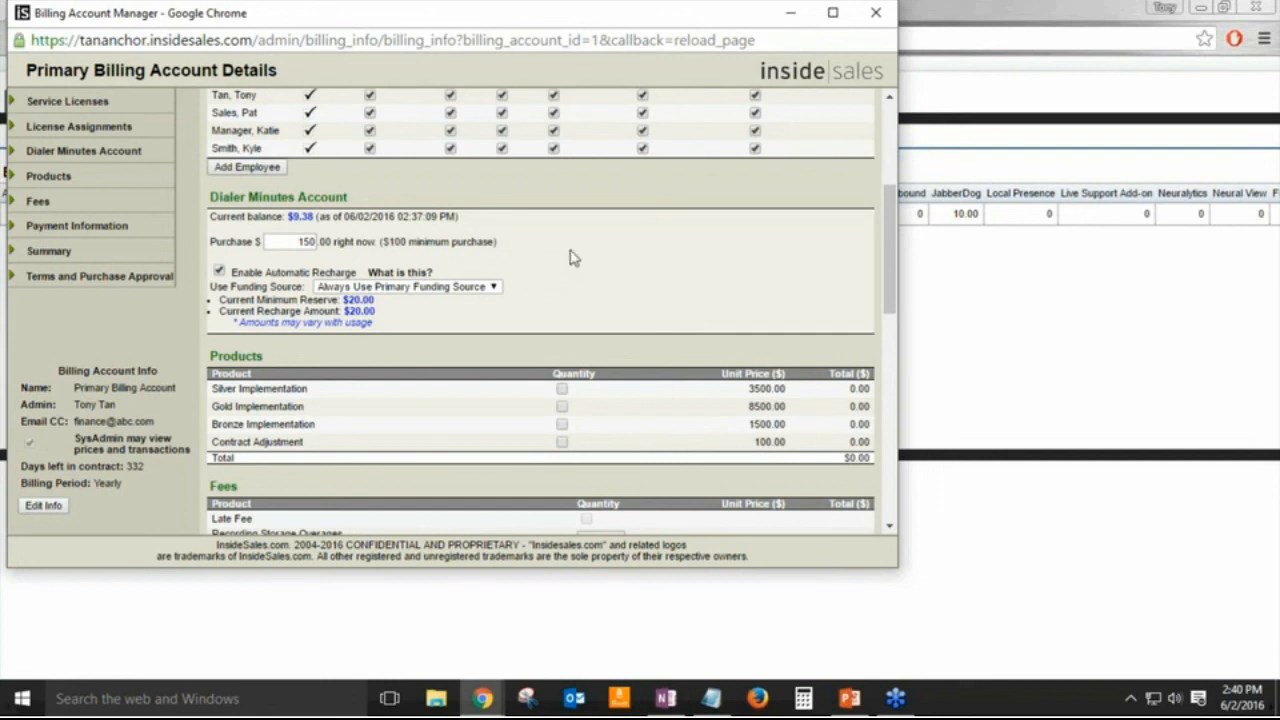
{"action": "scroll", "coordinate": [570, 258], "scroll_direction": "down", "scroll_amount": 1}
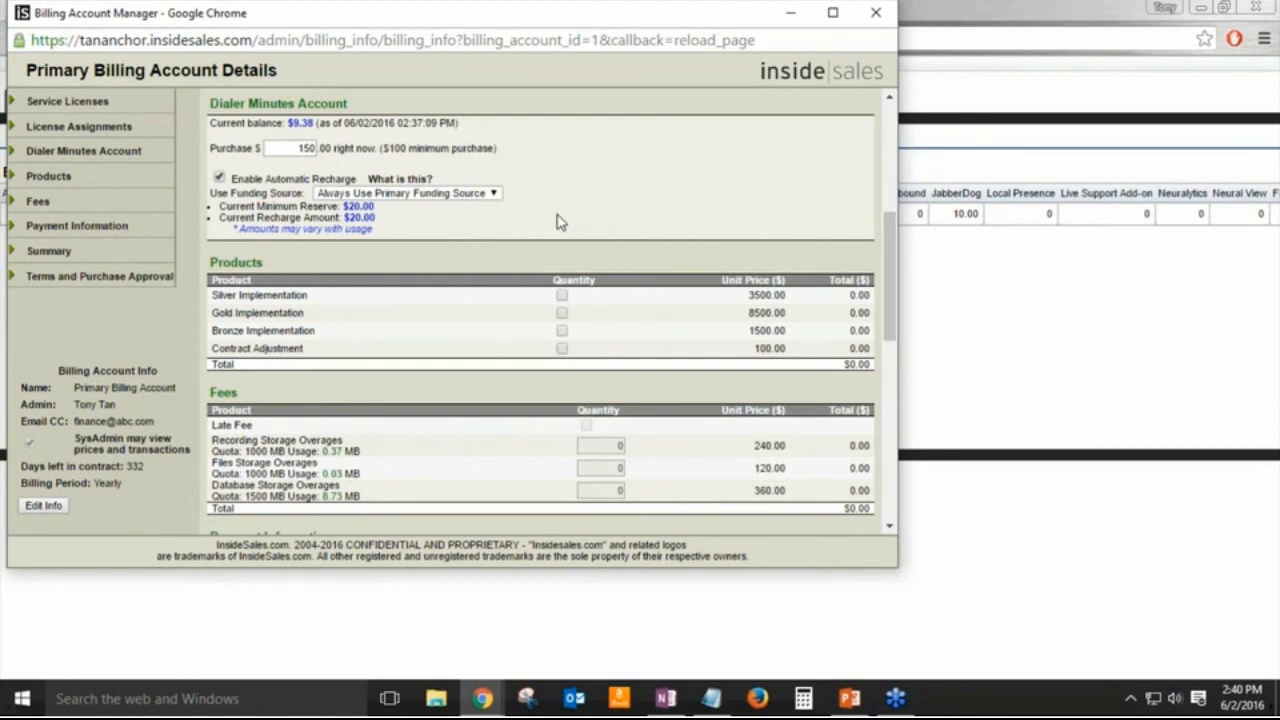
{"action": "scroll", "coordinate": [558, 221], "scroll_direction": "down", "scroll_amount": 3}
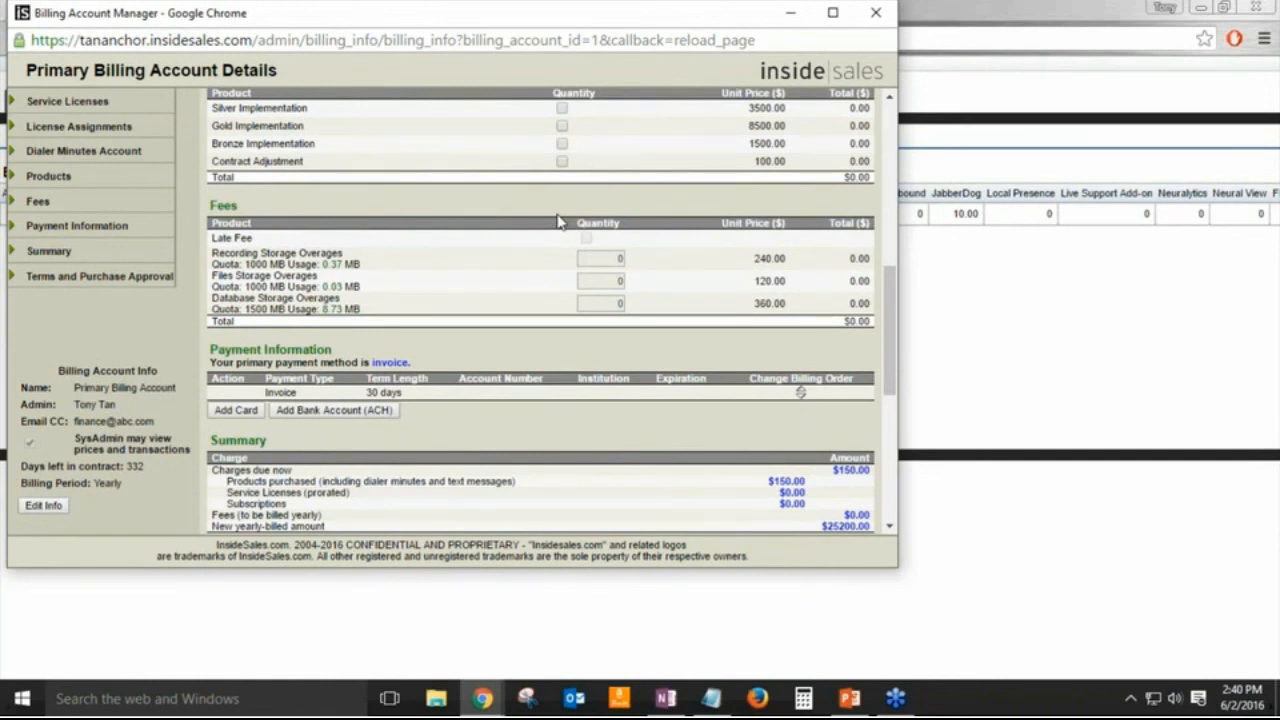
{"action": "scroll", "coordinate": [558, 221], "scroll_direction": "down", "scroll_amount": 1}
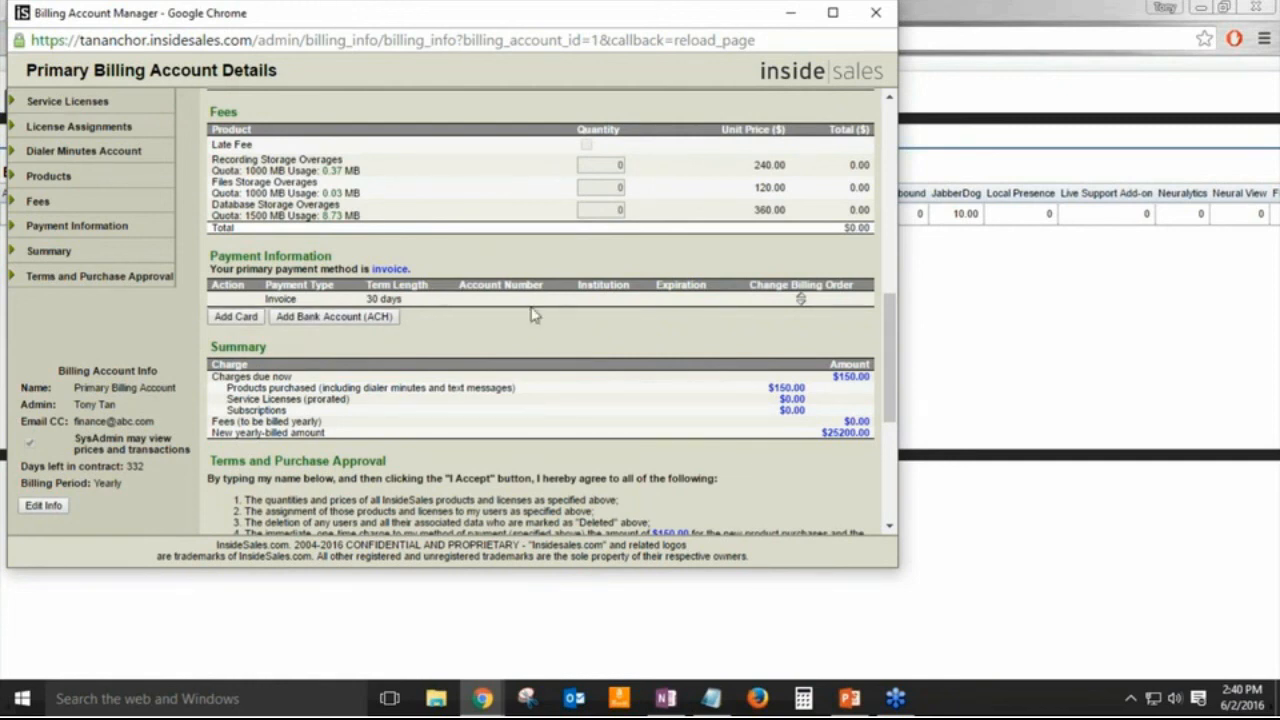
Step: Open the Credit Card Info popup and close it without adding a card
{"action": "left_click", "coordinate": [252, 317]}
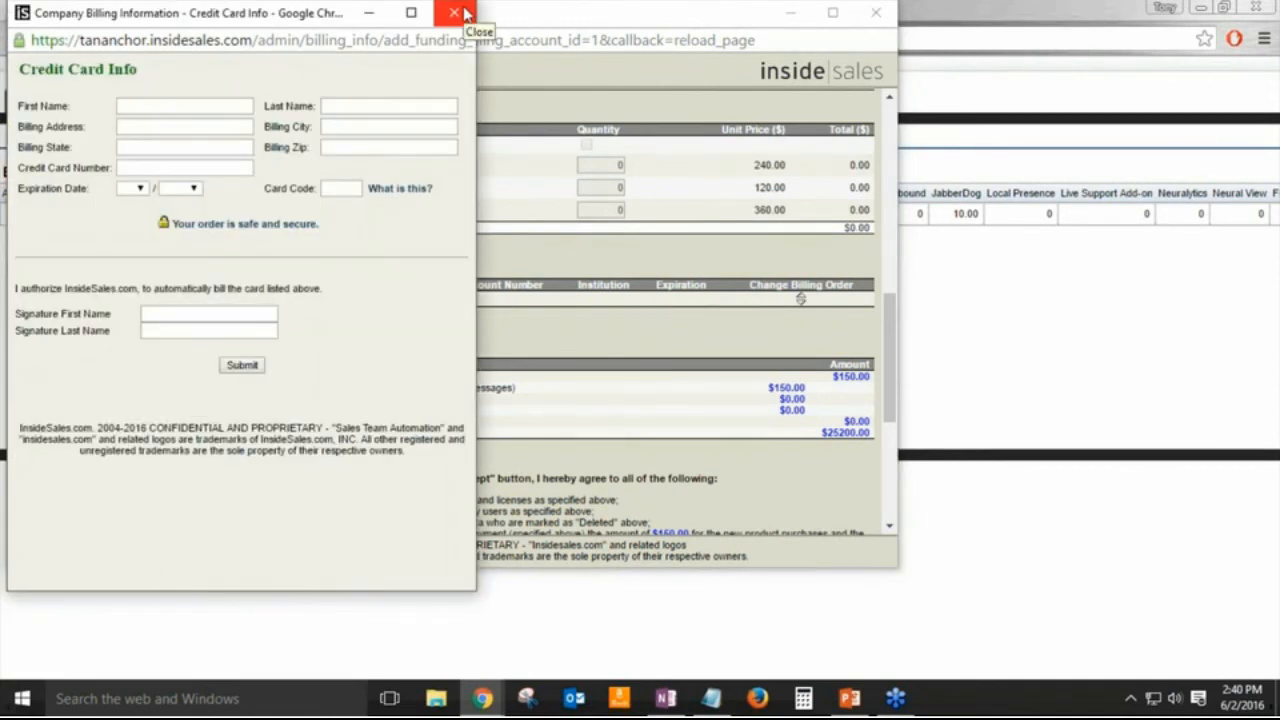
{"action": "left_click", "coordinate": [463, 13]}
{"action": "scroll", "coordinate": [585, 305], "scroll_direction": "down", "scroll_amount": 5}
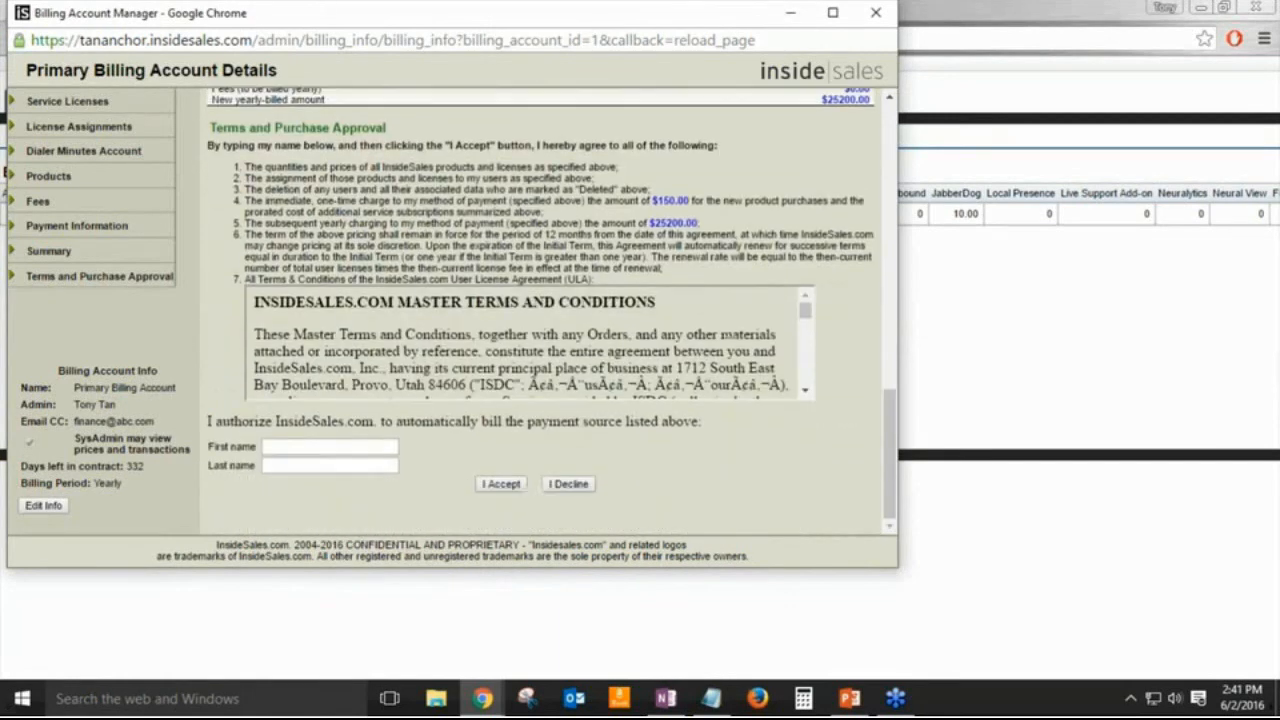
{"action": "scroll", "coordinate": [540, 299], "scroll_direction": "down", "scroll_amount": 3}
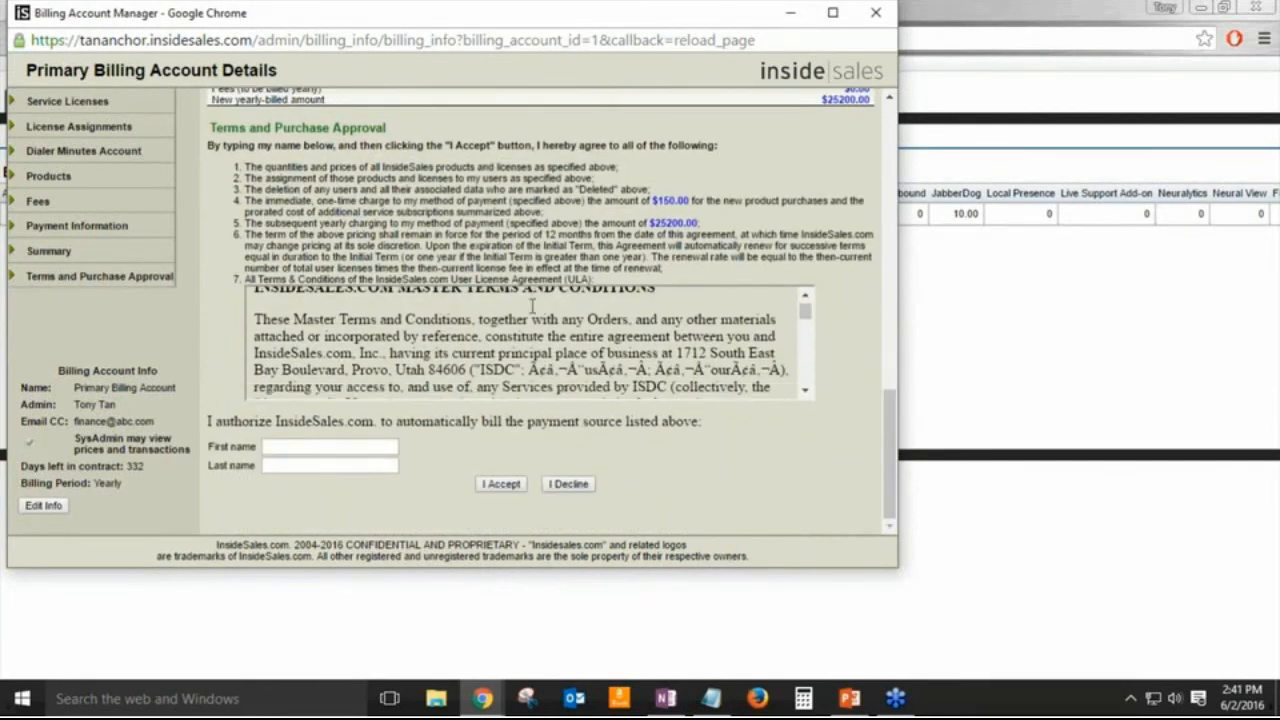
Step: Fill in the signer's first and last name in the Purchase Approval terms
{"action": "left_click", "coordinate": [299, 440]}
{"action": "left_click", "coordinate": [307, 464]}
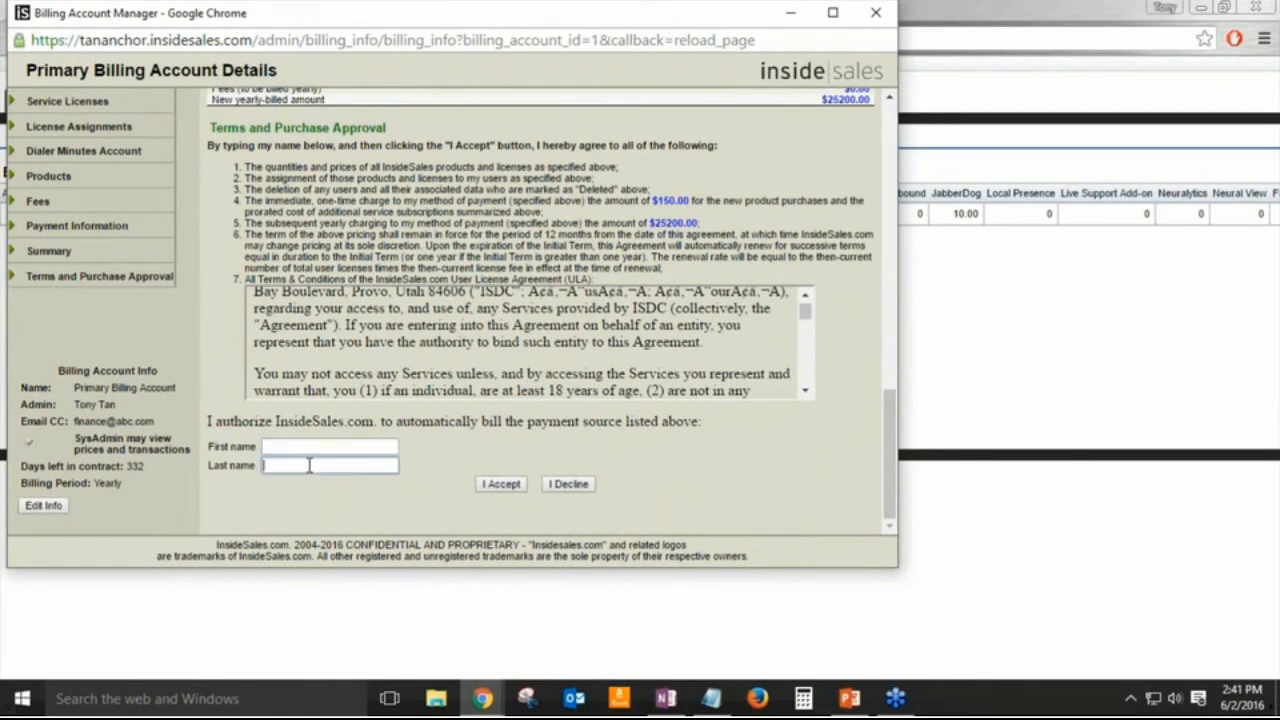
{"action": "left_click", "coordinate": [346, 451]}
{"action": "type", "text": "TS"}
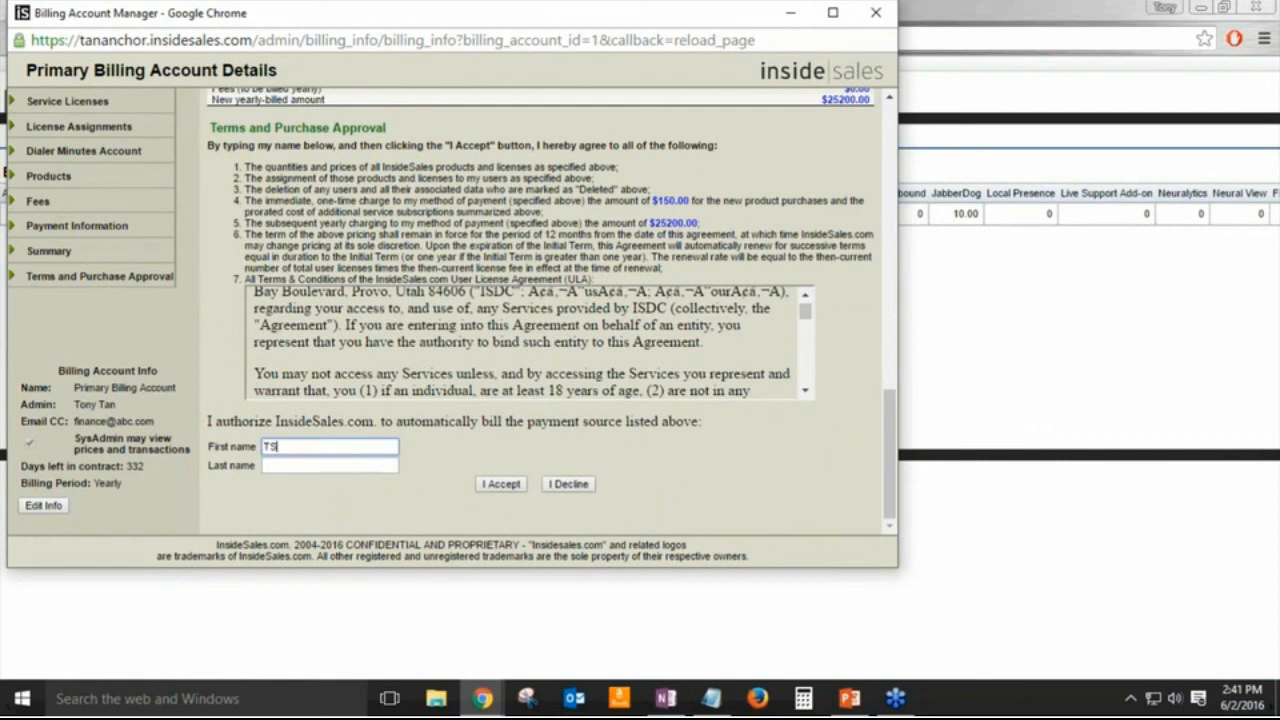
{"action": "key", "text": "BackSpace"}
{"action": "key", "text": "Tab"}
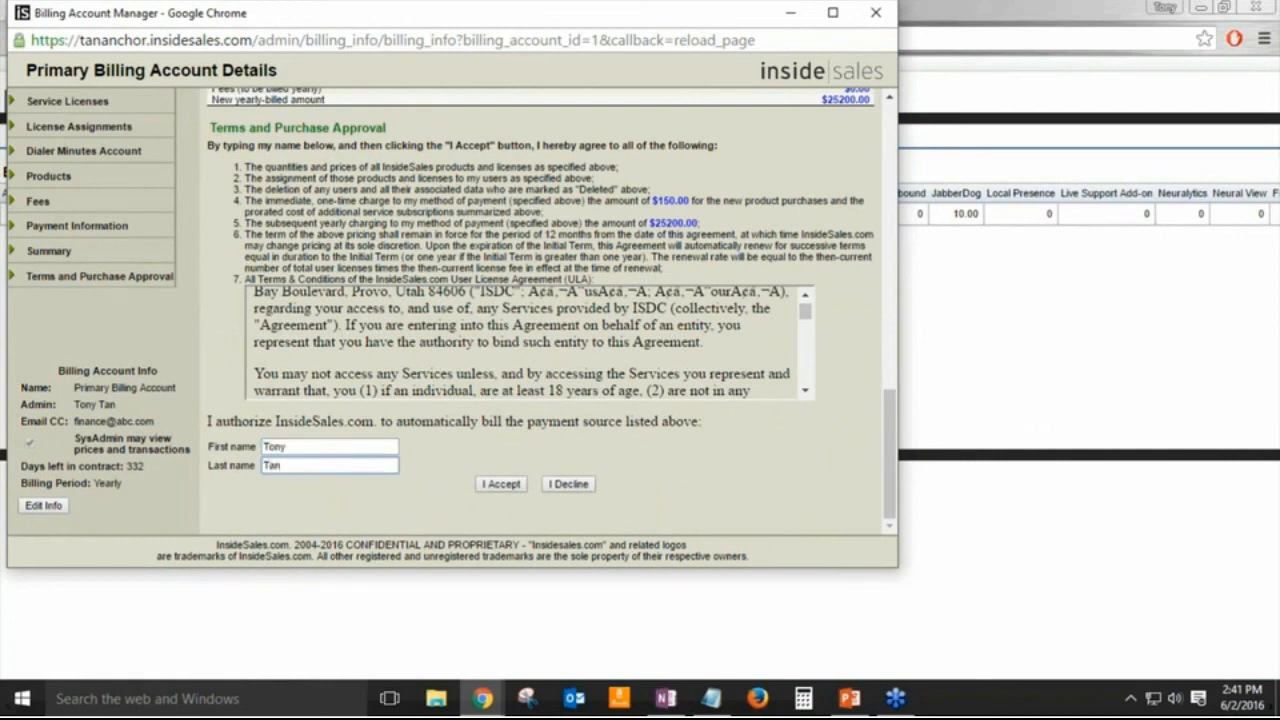
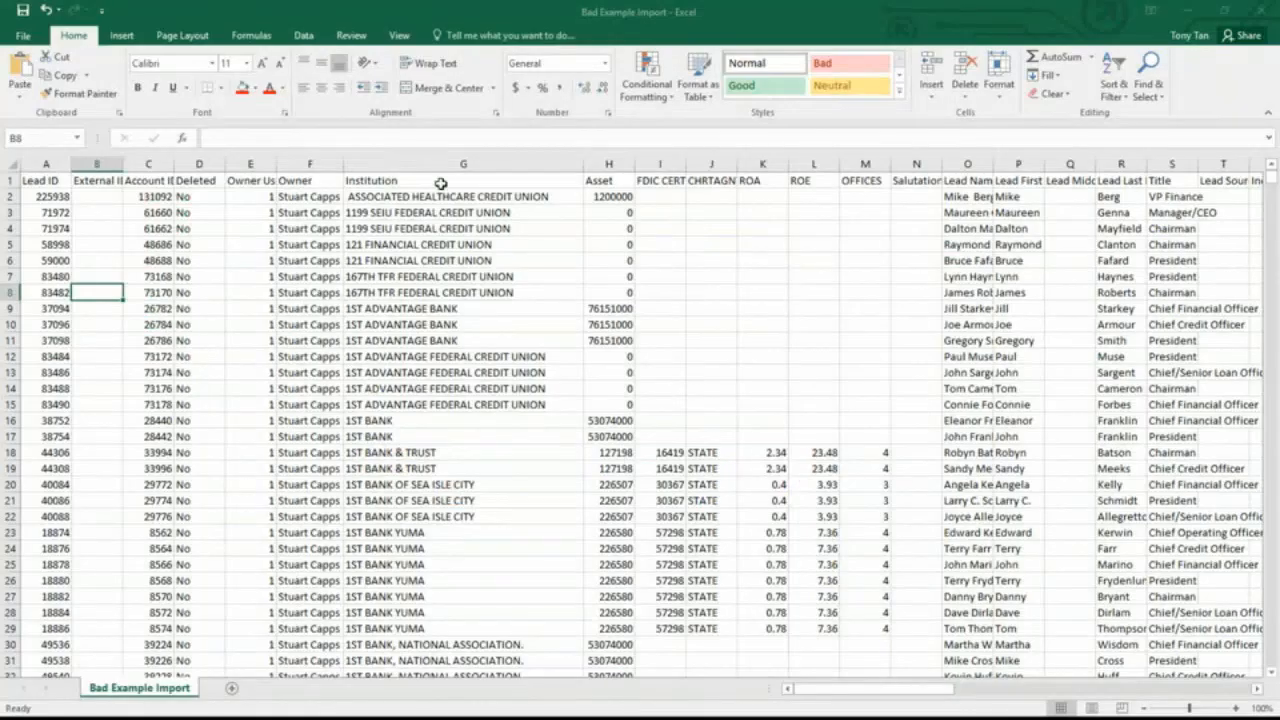
Step: Switch from the trash-bin slide to the 'Bad Example Import' Excel workbook
{"action": "left_click", "coordinate": [440, 184]}
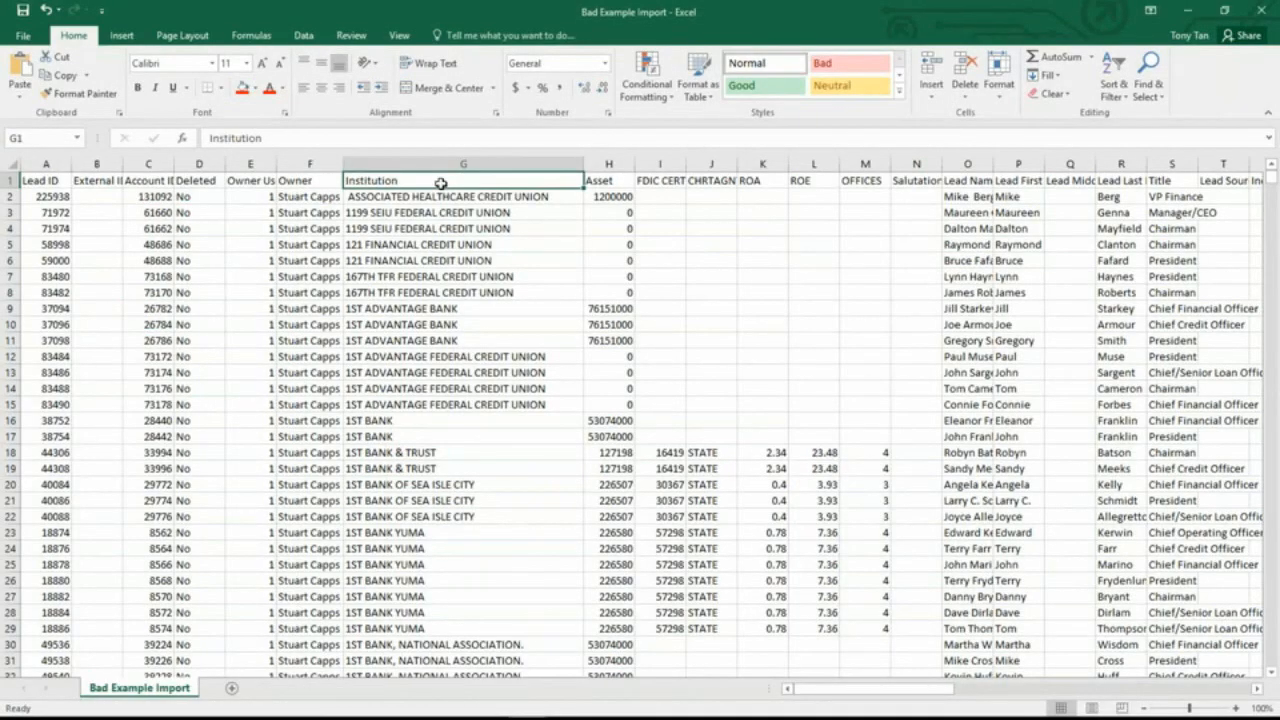
Step: Scan the Bad Example Import headers out to Fiserv Products_16, then switch to the Example Import workbook
{"action": "key", "text": "Left"}
{"action": "key", "text": "Home"}
{"action": "key", "text": "Right"}
{"action": "key", "text": "Right"}
{"action": "key", "text": "Right"}
{"action": "key", "text": "Right"}
{"action": "key", "text": "Right"}
{"action": "key", "text": "Right"}
{"action": "key", "text": "Right"}
{"action": "key", "text": "Right"}
{"action": "key", "text": "Right"}
{"action": "key", "text": "Right"}
{"action": "key", "text": "Right"}
{"action": "key", "text": "Right"}
{"action": "key", "text": "Right"}
{"action": "key", "text": "Right"}
{"action": "key", "text": "Right"}
{"action": "key", "text": "Right"}
{"action": "key", "text": "Right"}
{"action": "key", "text": "Right"}
{"action": "key", "text": "Right"}
{"action": "key", "text": "Right"}
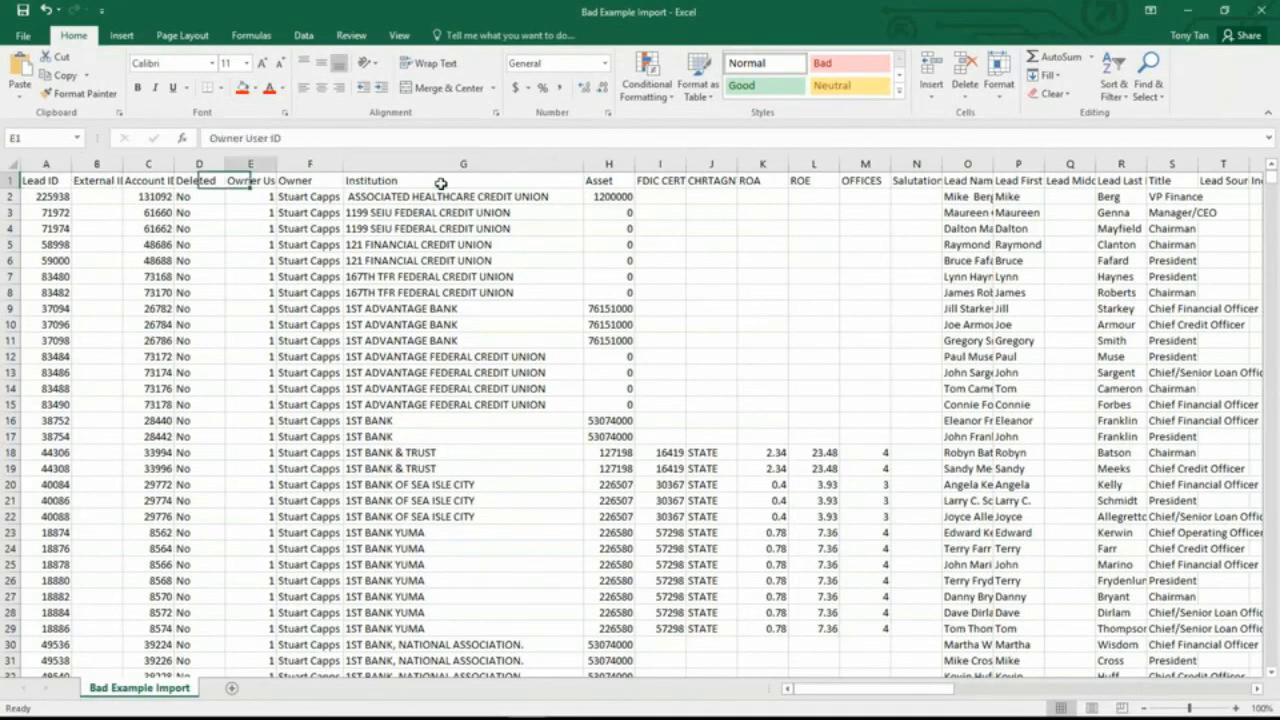
{"action": "key", "text": "Right"}
{"action": "key", "text": "Right"}
{"action": "key", "text": "Right"}
{"action": "key", "text": "Right"}
{"action": "key", "text": "Right"}
{"action": "key", "text": "Right"}
{"action": "key", "text": "Right"}
{"action": "key", "text": "Right"}
{"action": "key", "text": "Right"}
{"action": "key", "text": "Right"}
{"action": "key", "text": "Right"}
{"action": "key", "text": "Right"}
{"action": "key", "text": "Right"}
{"action": "key", "text": "Right"}
{"action": "key", "text": "Right"}
{"action": "key", "text": "Right"}
{"action": "key", "text": "Right"}
{"action": "key", "text": "Right"}
{"action": "key", "text": "Right"}
{"action": "key", "text": "Right"}
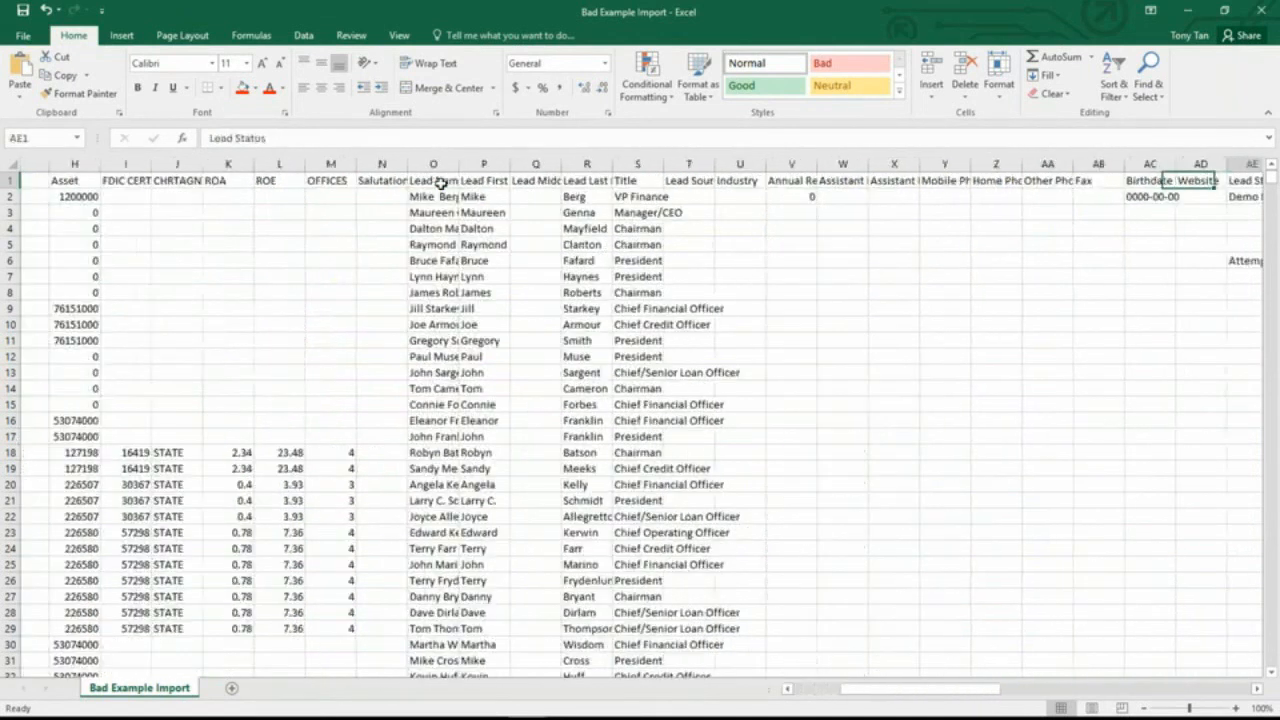
{"action": "key", "text": "Right"}
{"action": "key", "text": "Right"}
{"action": "key", "text": "Right"}
{"action": "key", "text": "Right"}
{"action": "key", "text": "Right"}
{"action": "key", "text": "Right"}
{"action": "key", "text": "Right"}
{"action": "key", "text": "Right"}
{"action": "key", "text": "Right"}
{"action": "key", "text": "Right"}
{"action": "key", "text": "Right"}
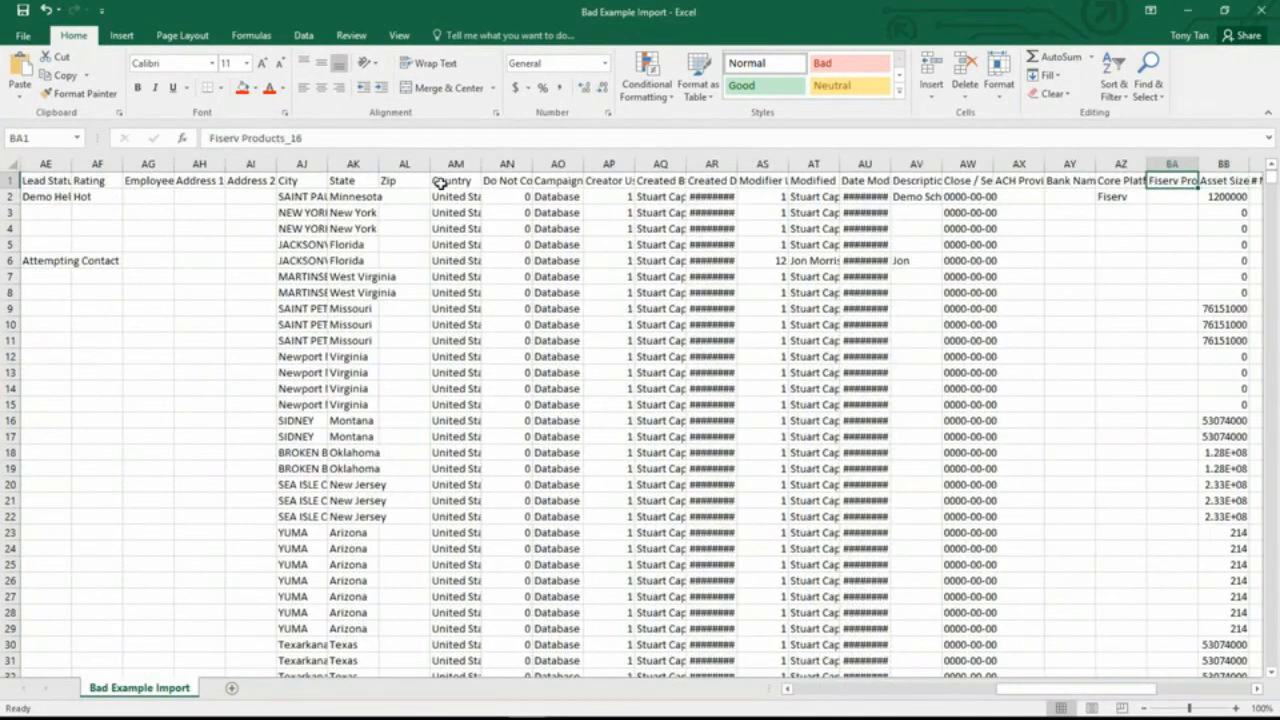
{"action": "key", "text": "Left"}
{"action": "key", "text": "Left"}
{"action": "key", "text": "Left"}
{"action": "key", "text": "Left"}
{"action": "key", "text": "Left"}
{"action": "key", "text": "Left"}
{"action": "key", "text": "Left"}
{"action": "key", "text": "Left"}
{"action": "key", "text": "Left"}
{"action": "key", "text": "Left"}
{"action": "key", "text": "Left"}
{"action": "key", "text": "Left"}
{"action": "key", "text": "Left"}
{"action": "key", "text": "Left"}
{"action": "key", "text": "Left"}
{"action": "key", "text": "Left"}
{"action": "key", "text": "Left"}
{"action": "key", "text": "Left"}
{"action": "key", "text": "Left"}
{"action": "key", "text": "Left"}
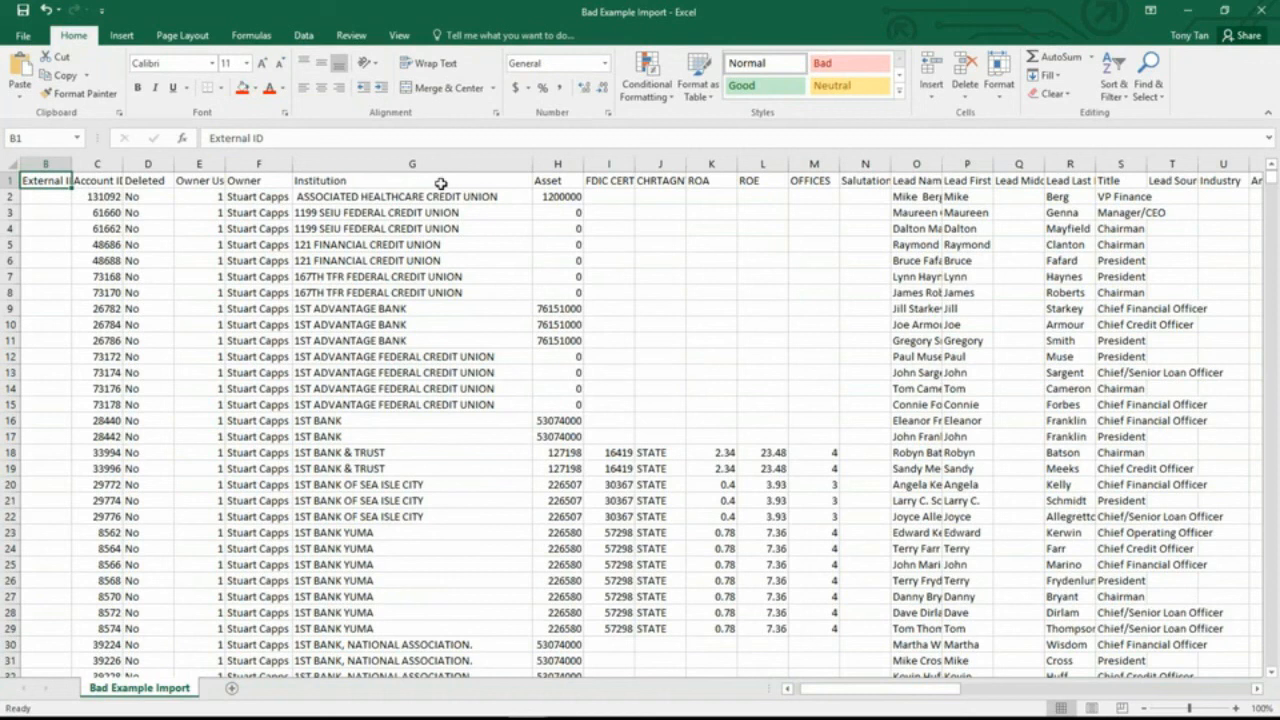
{"action": "key", "text": "alt+Tab"}
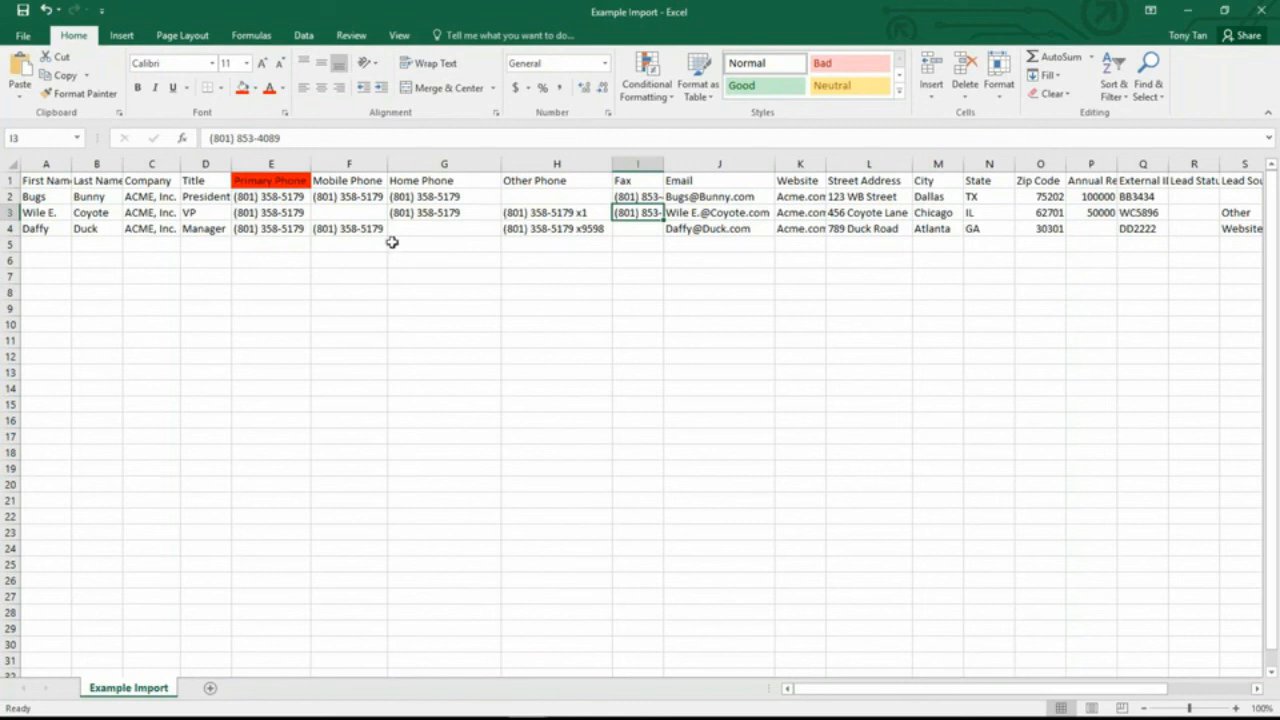
{"action": "left_click", "coordinate": [357, 210]}
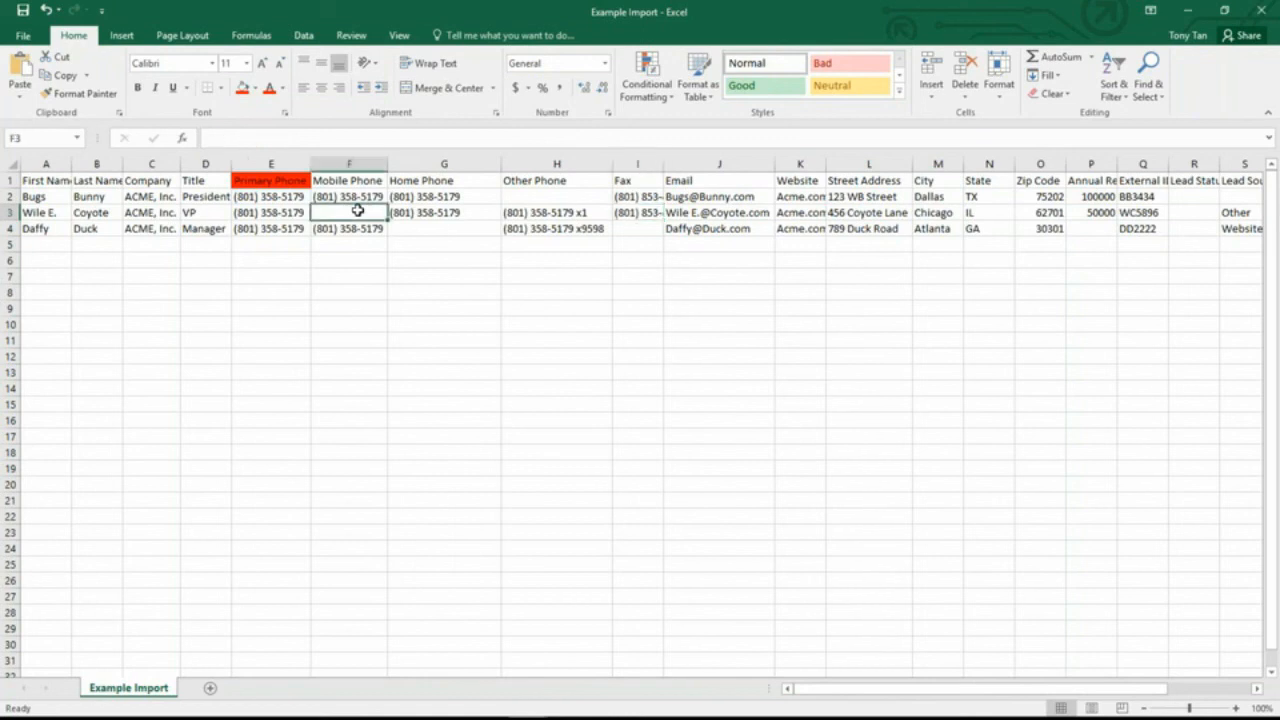
{"action": "left_click", "coordinate": [432, 232]}
{"action": "left_click", "coordinate": [567, 193]}
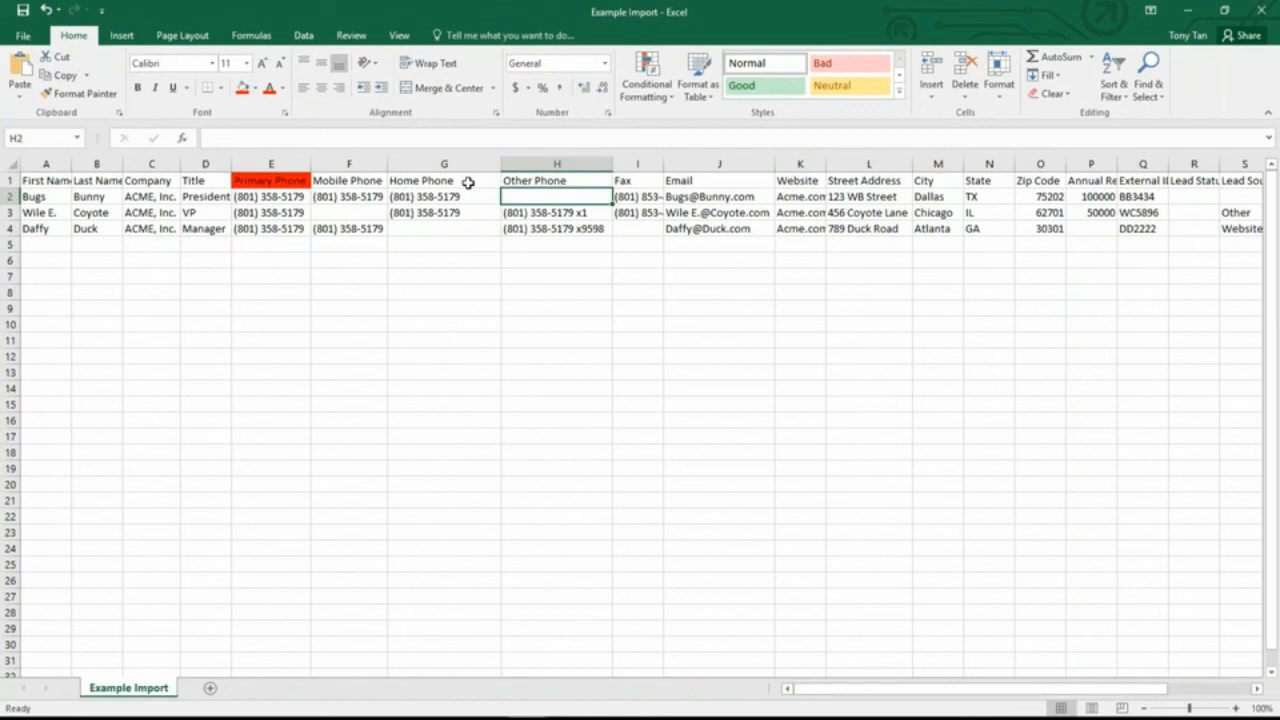
{"action": "key", "text": "Right"}
{"action": "key", "text": "Right"}
{"action": "key", "text": "Right"}
{"action": "key", "text": "Right"}
{"action": "key", "text": "Right"}
{"action": "key", "text": "Right"}
{"action": "key", "text": "Right"}
{"action": "key", "text": "Right"}
{"action": "key", "text": "Right"}
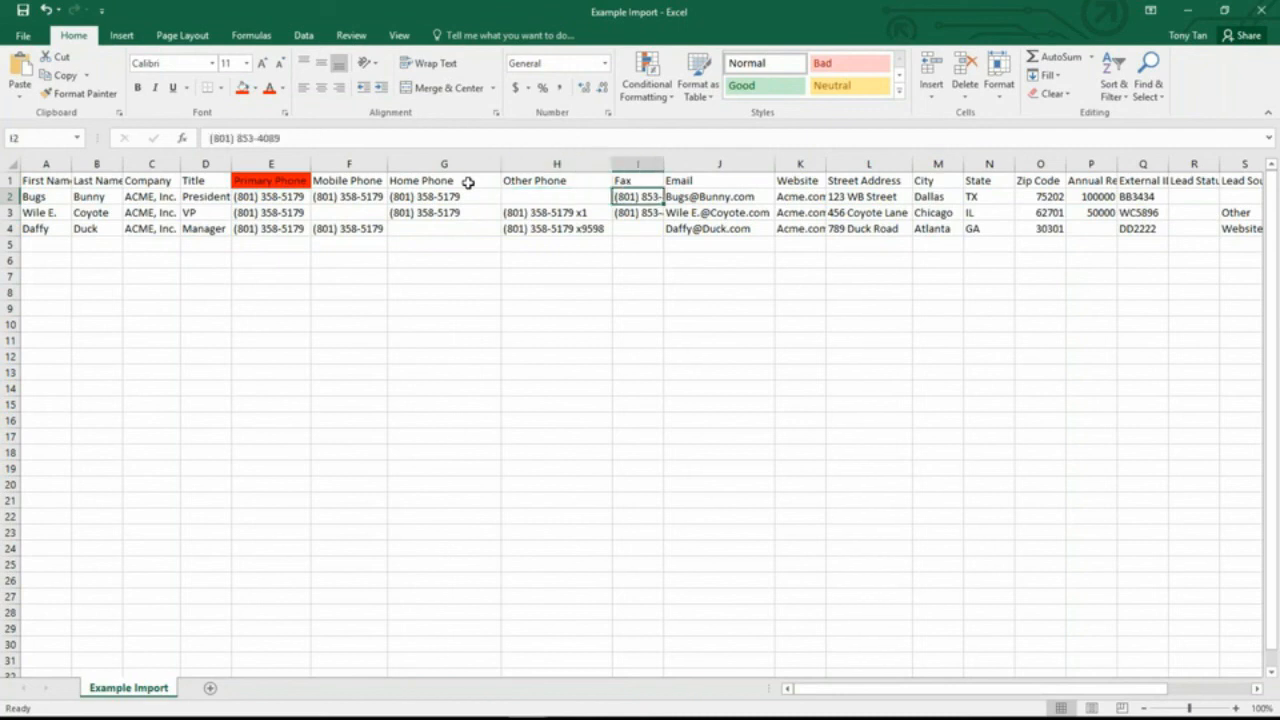
{"action": "key", "text": "Right"}
{"action": "key", "text": "Right"}
{"action": "key", "text": "Right"}
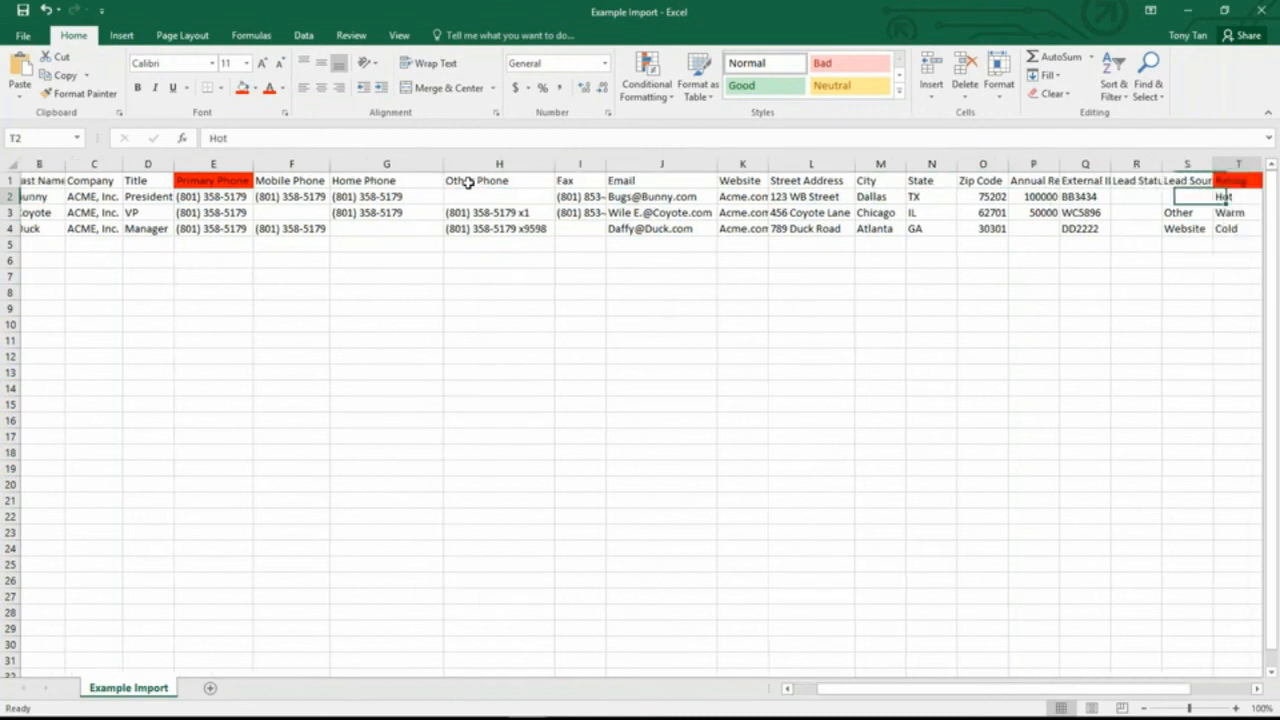
{"action": "key", "text": "Up"}
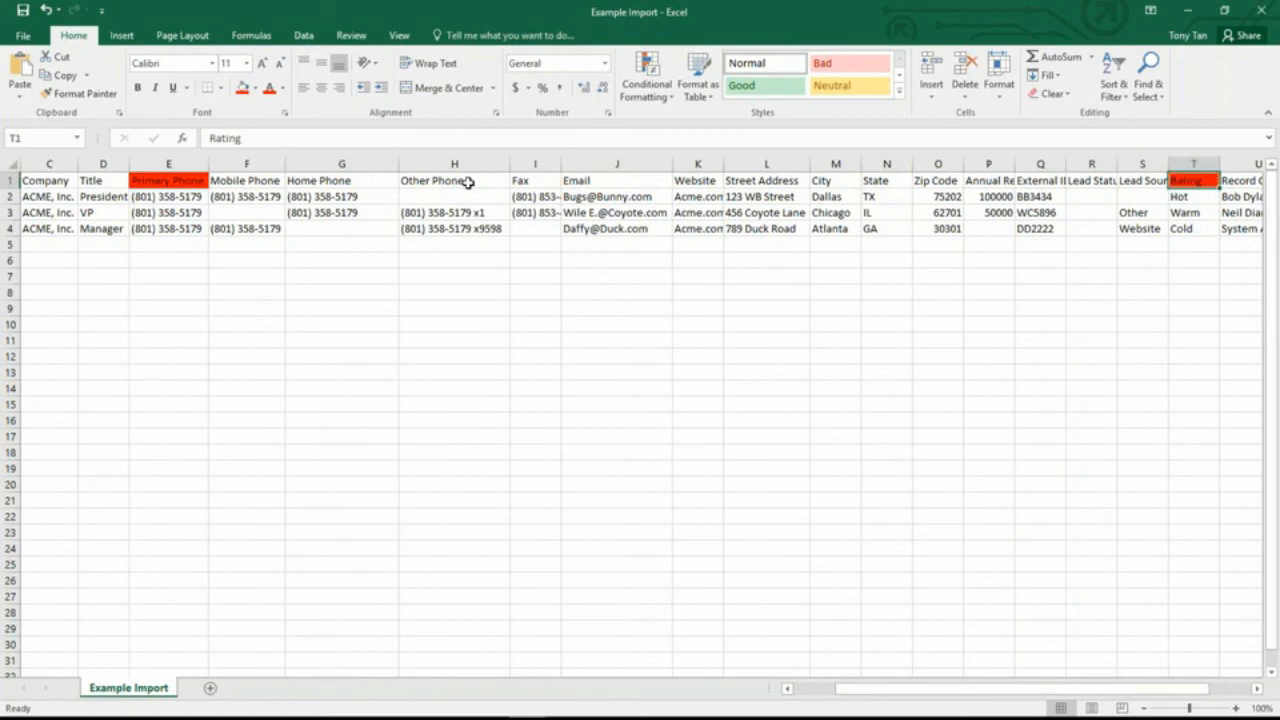
{"action": "key", "text": "Down"}
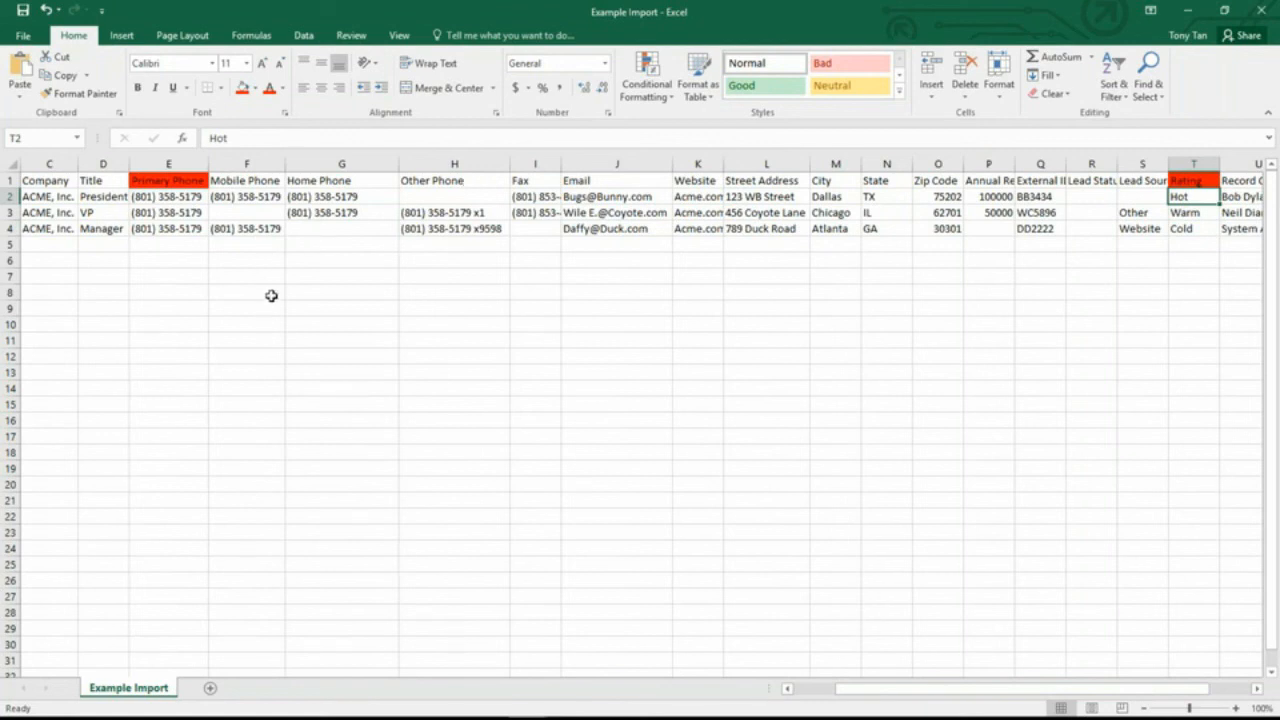
{"action": "left_click", "coordinate": [24, 36]}
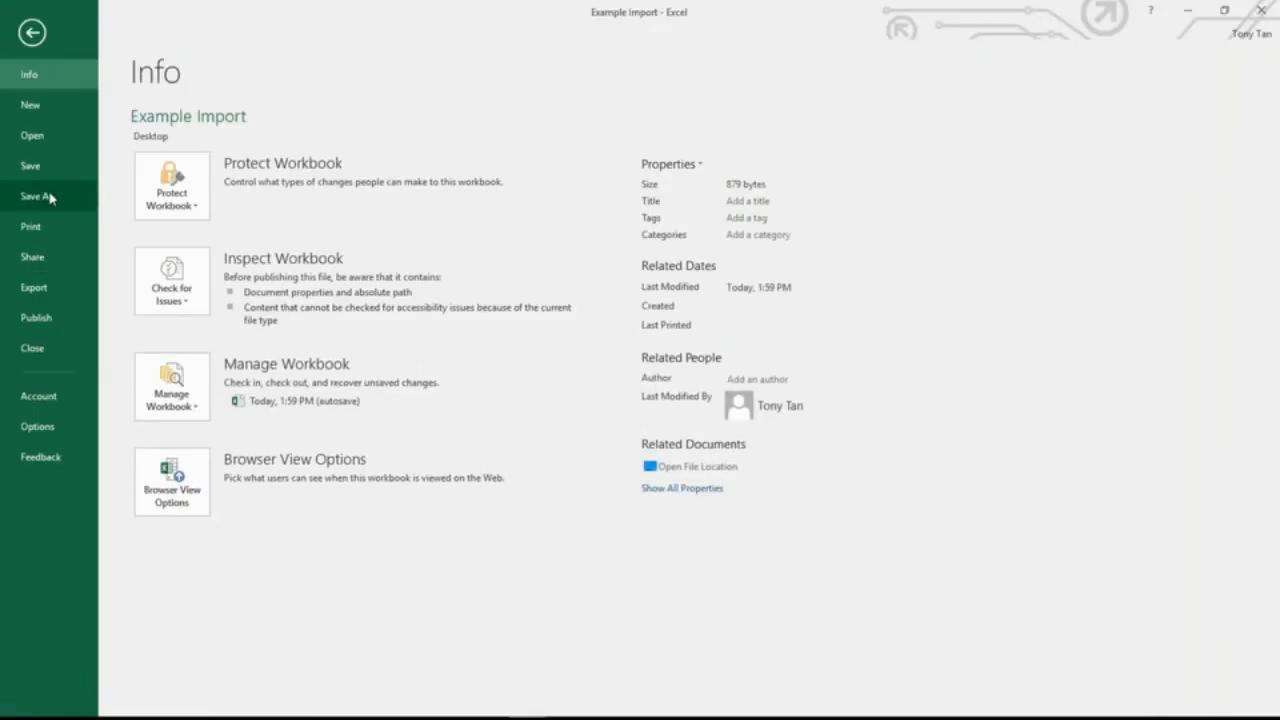
Step: Open Save As > Browse for the workbook and cancel without saving
{"action": "left_click", "coordinate": [49, 197]}
{"action": "left_click", "coordinate": [193, 350]}
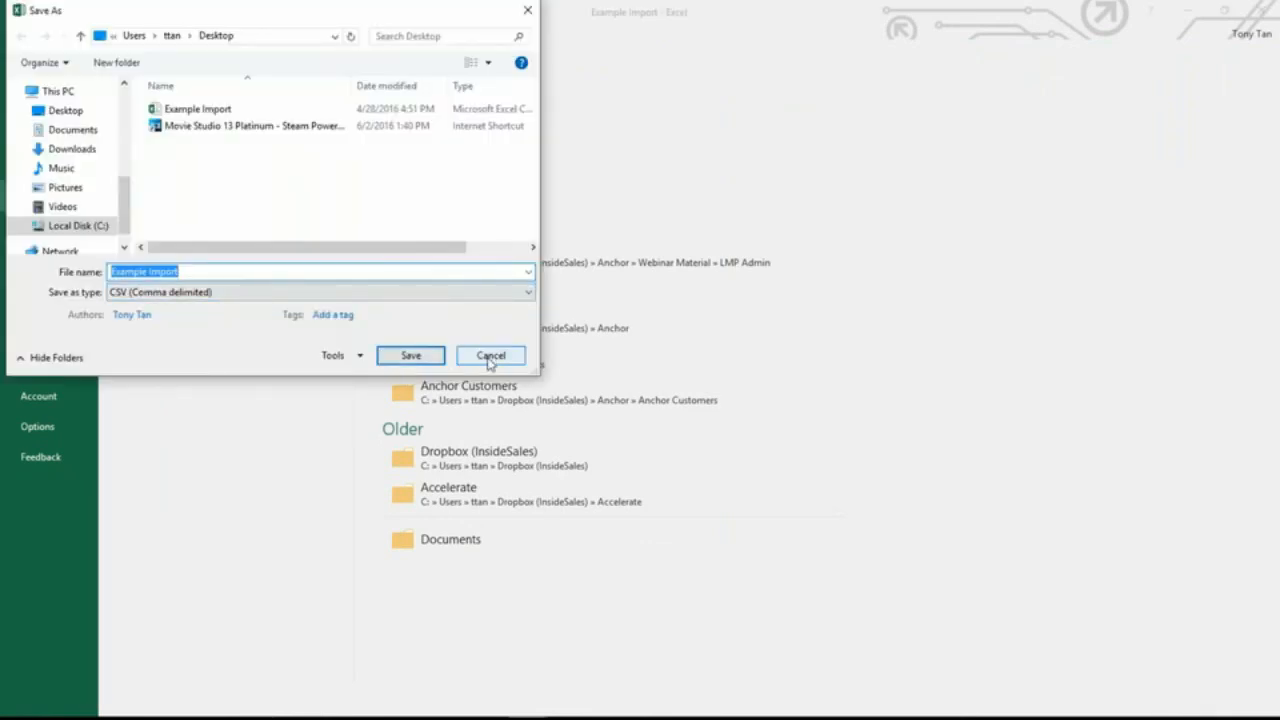
{"action": "left_click", "coordinate": [490, 356]}
Step: Return to the InsideSales.com Administrative Home page in Chrome
{"action": "mouse_move", "coordinate": [455, 705]}
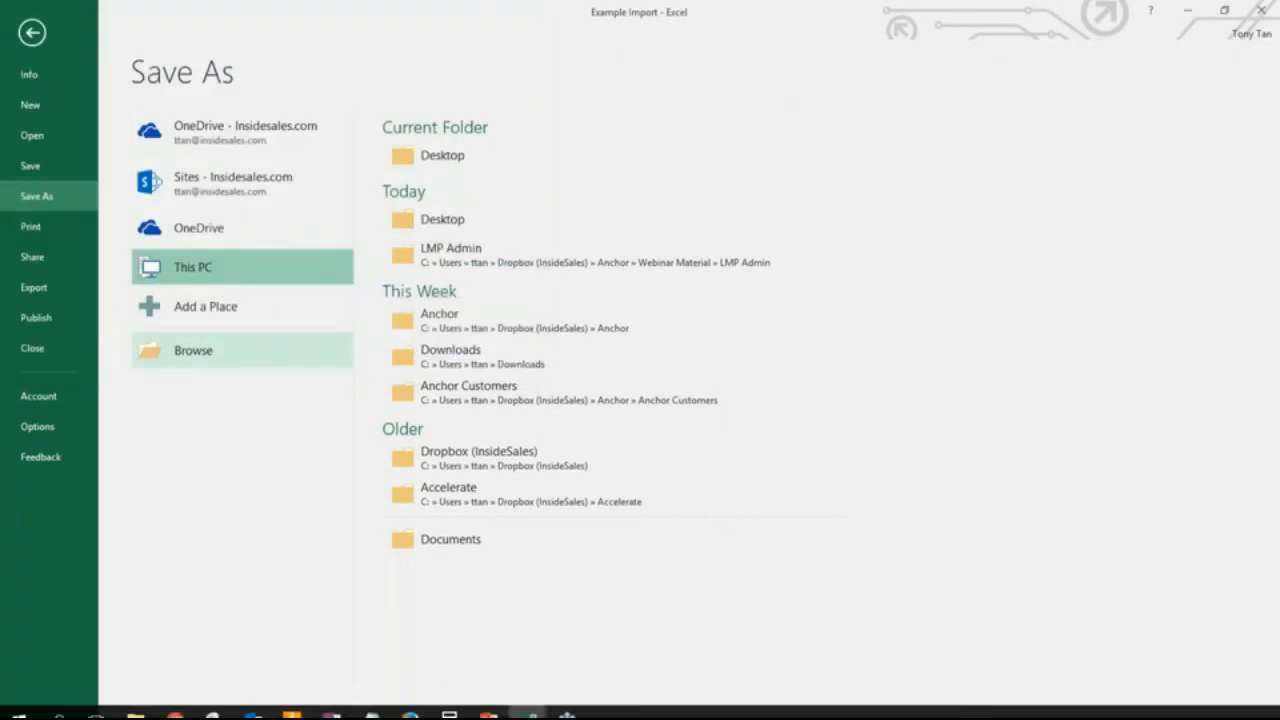
{"action": "mouse_move", "coordinate": [174, 701]}
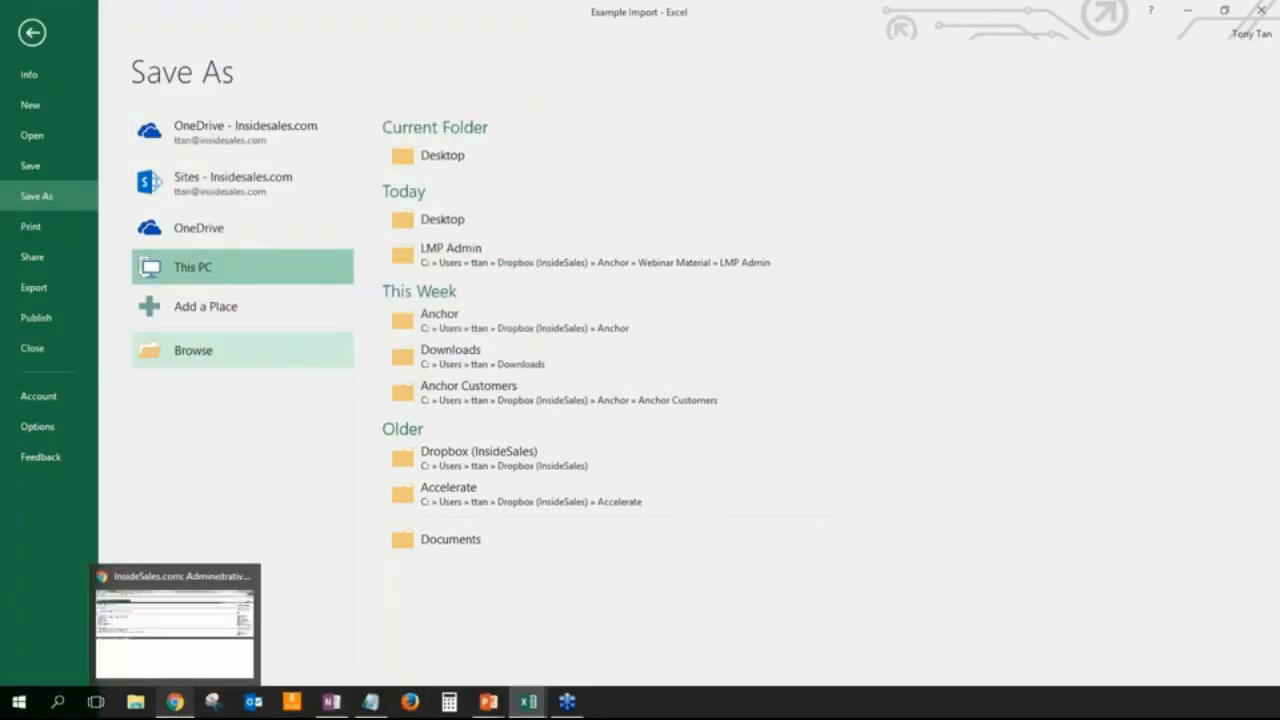
{"action": "left_click", "coordinate": [184, 654]}
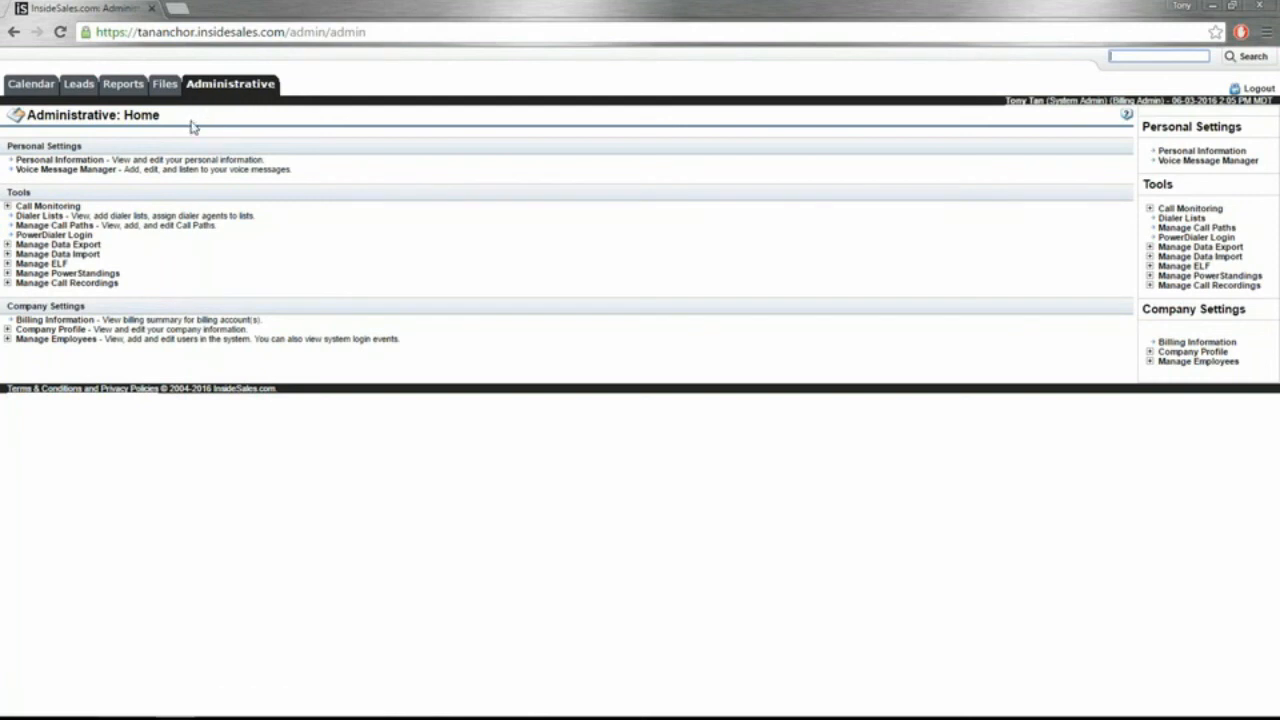
Step: Upload the Example Import CSV through Manage Data Import > Leads Import
{"action": "left_click", "coordinate": [37, 255]}
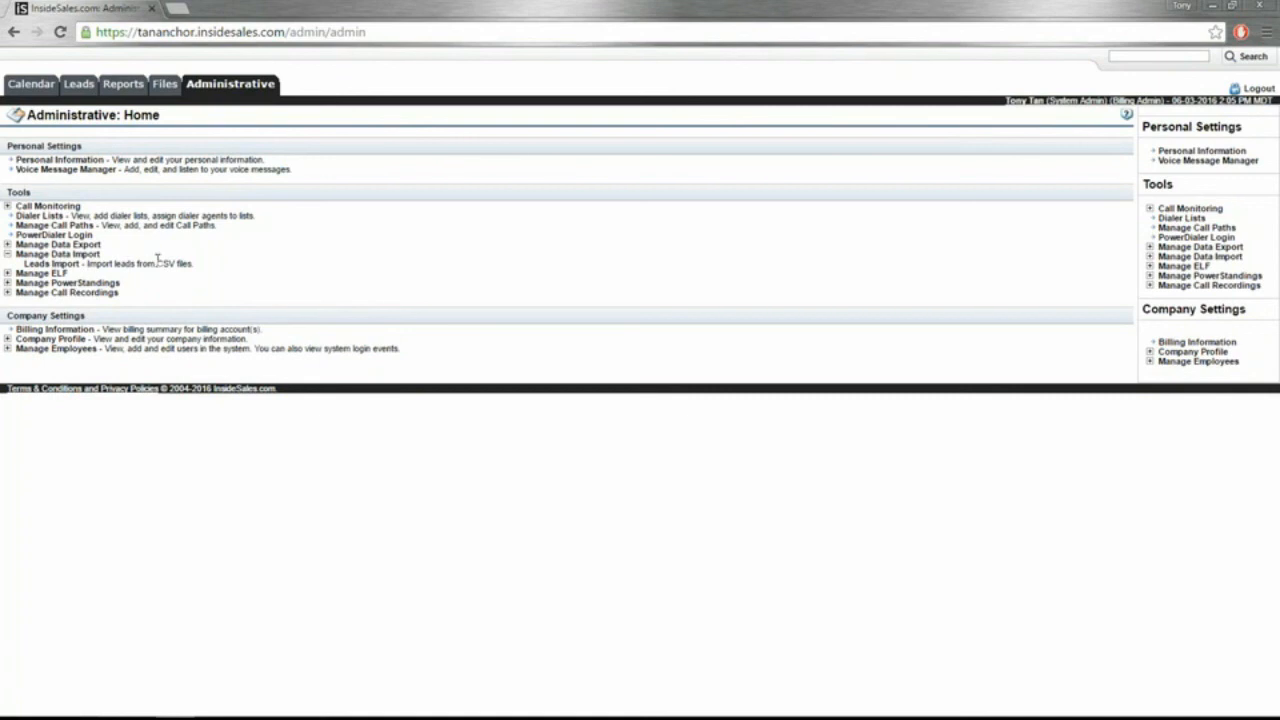
{"action": "left_click", "coordinate": [50, 264]}
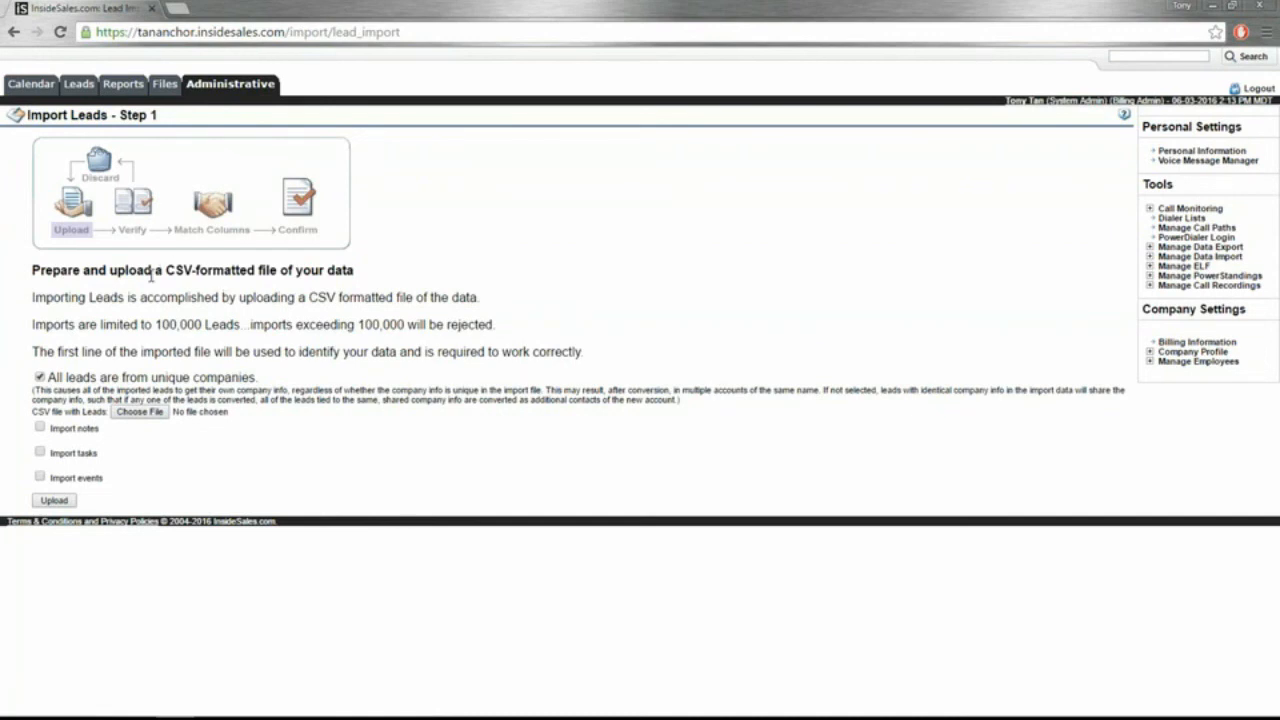
{"action": "left_click", "coordinate": [141, 412]}
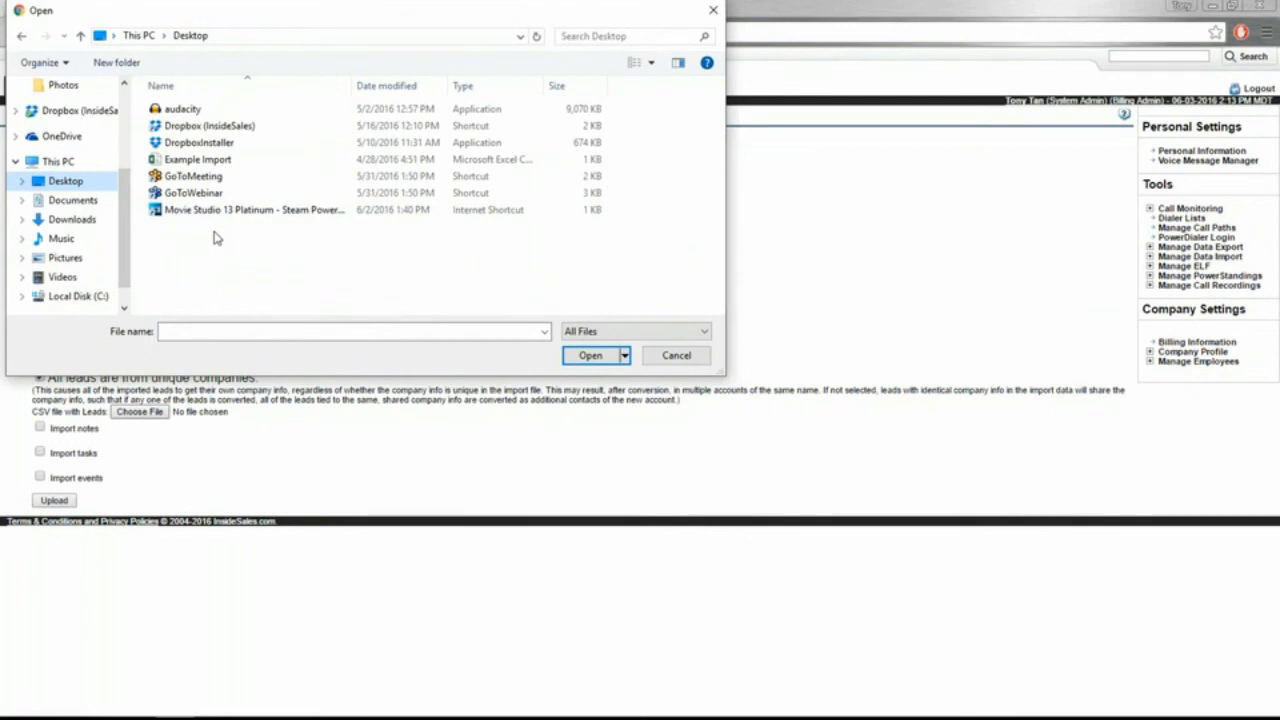
{"action": "left_click", "coordinate": [192, 160]}
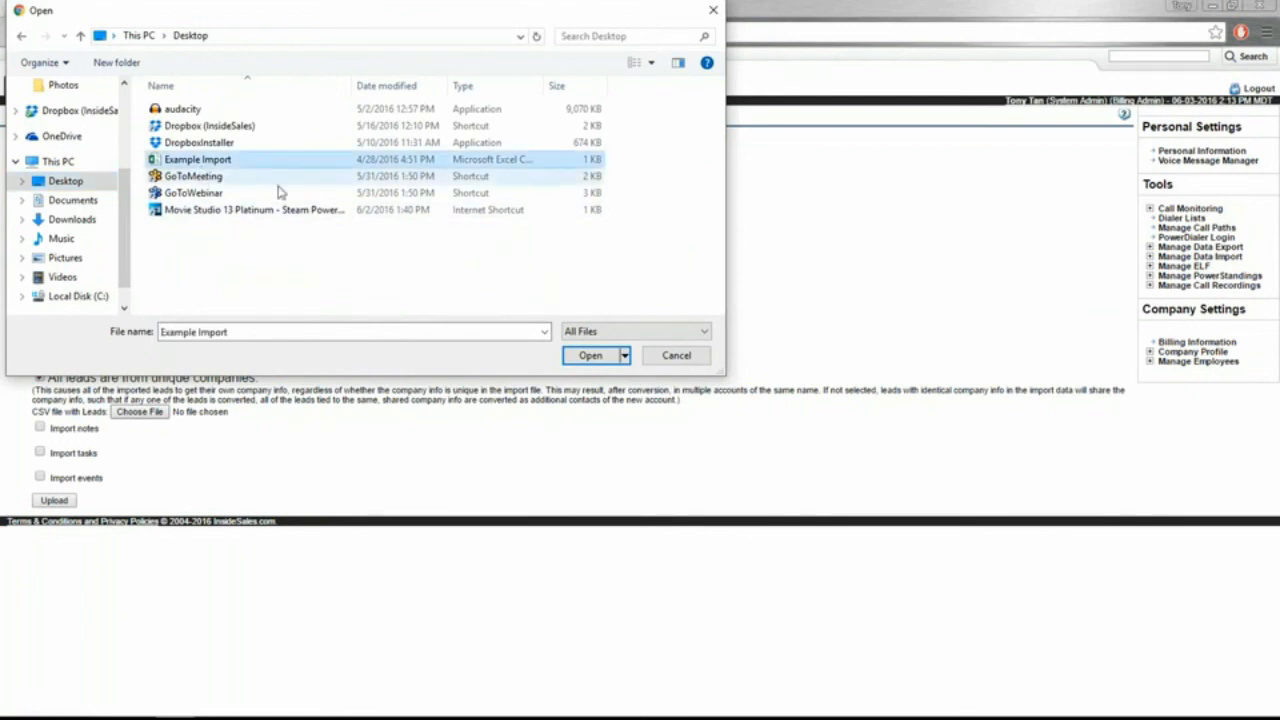
{"action": "left_click", "coordinate": [591, 358]}
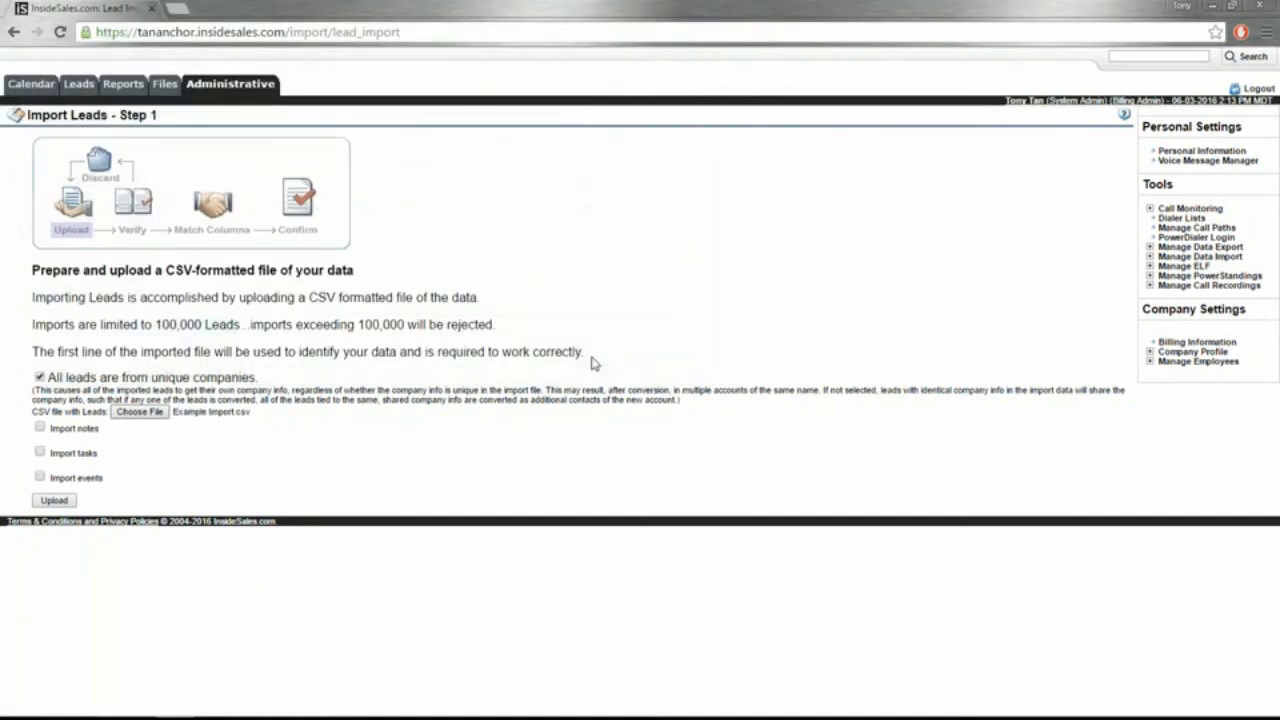
{"action": "left_click", "coordinate": [55, 502]}
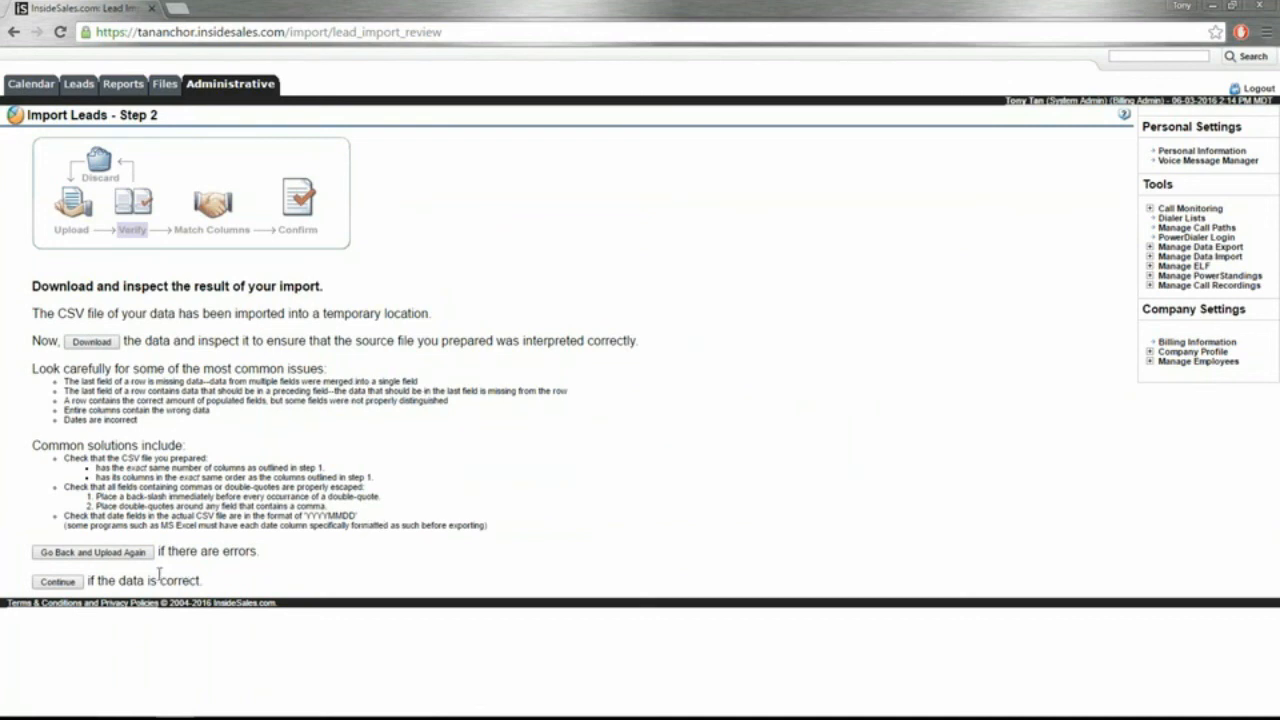
Step: Continue from the Step 2 verification page to the Step 3 column matching
{"action": "left_click", "coordinate": [60, 582]}
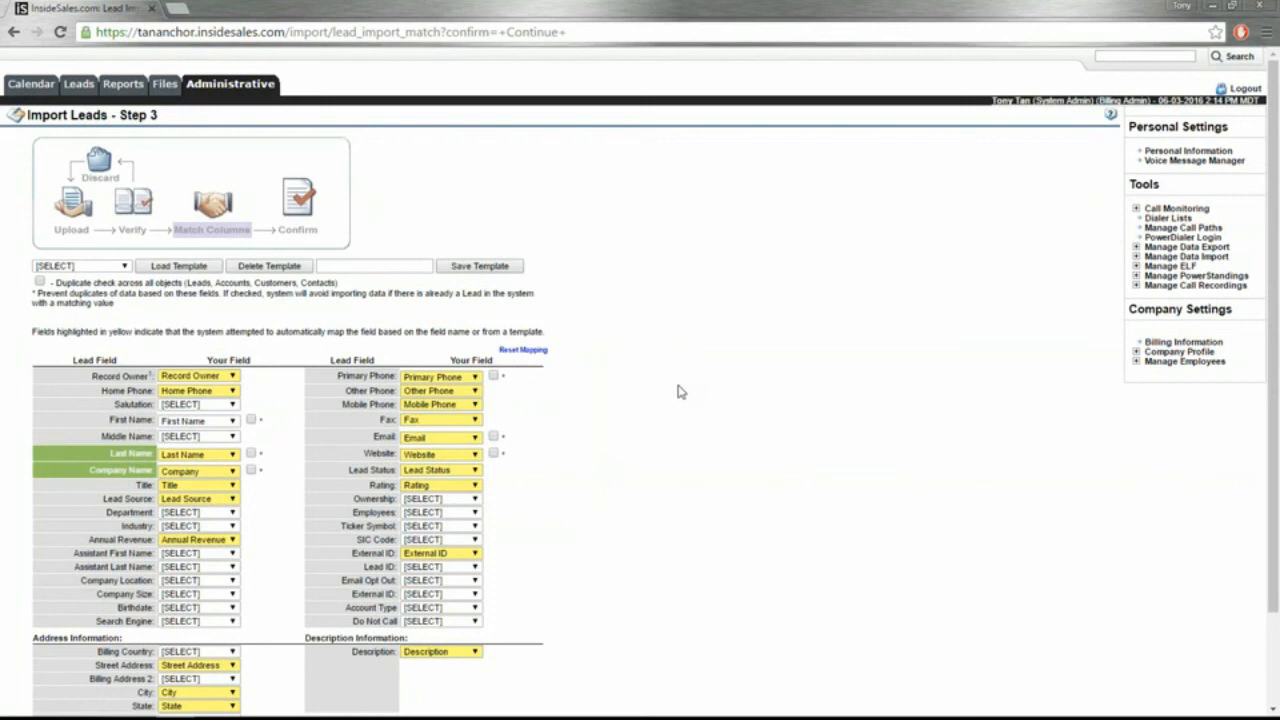
Step: Reset the automatic column mapping and load the Insidesales Template mapping instead
{"action": "left_click", "coordinate": [523, 350]}
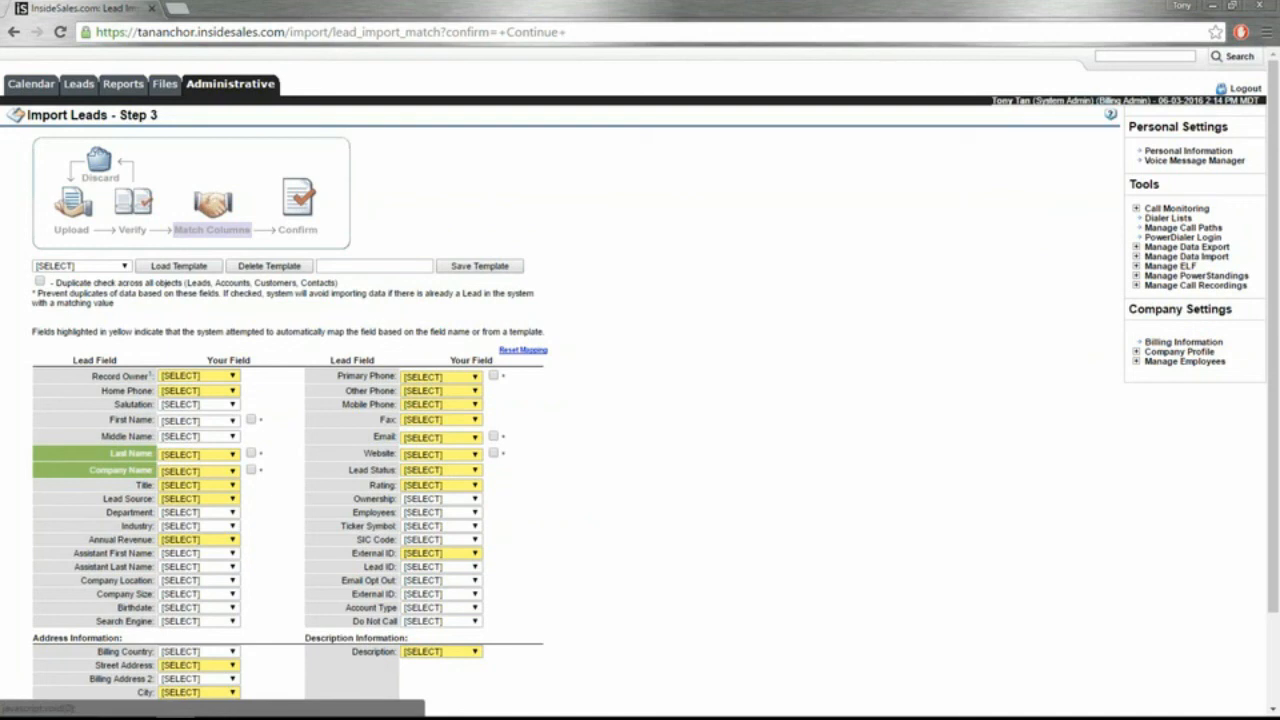
{"action": "left_click", "coordinate": [125, 268]}
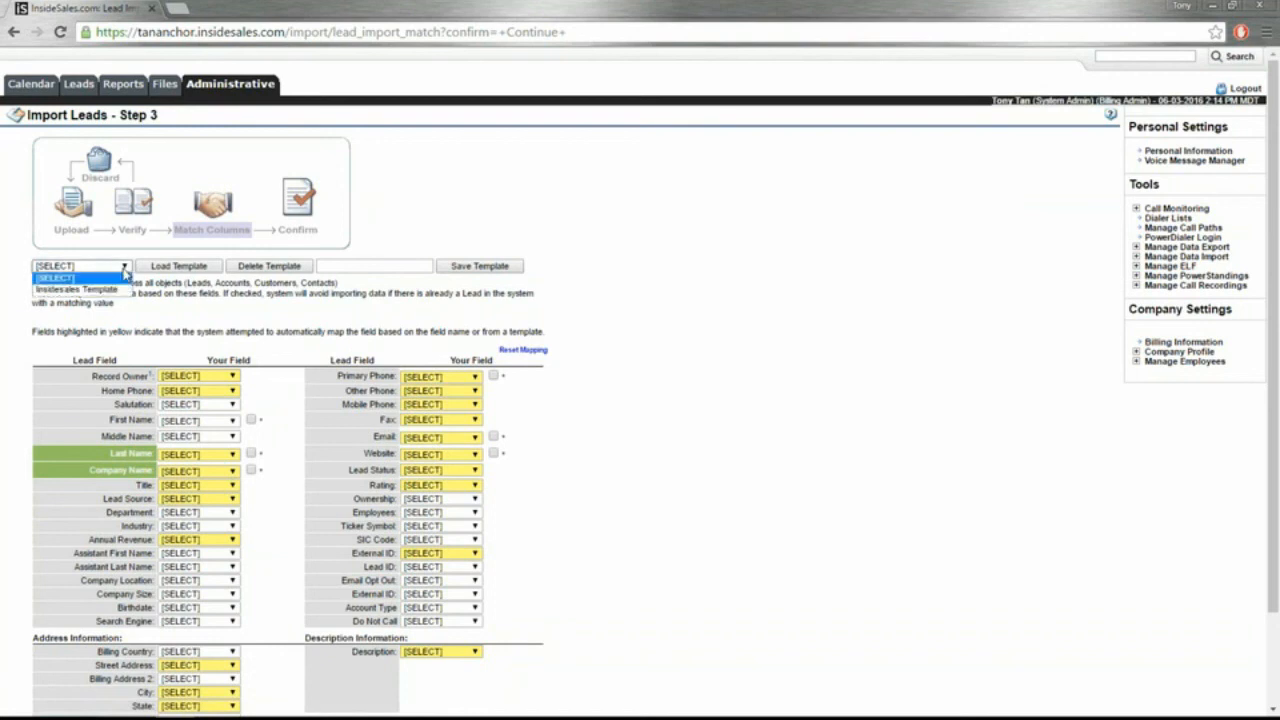
{"action": "left_click", "coordinate": [116, 290]}
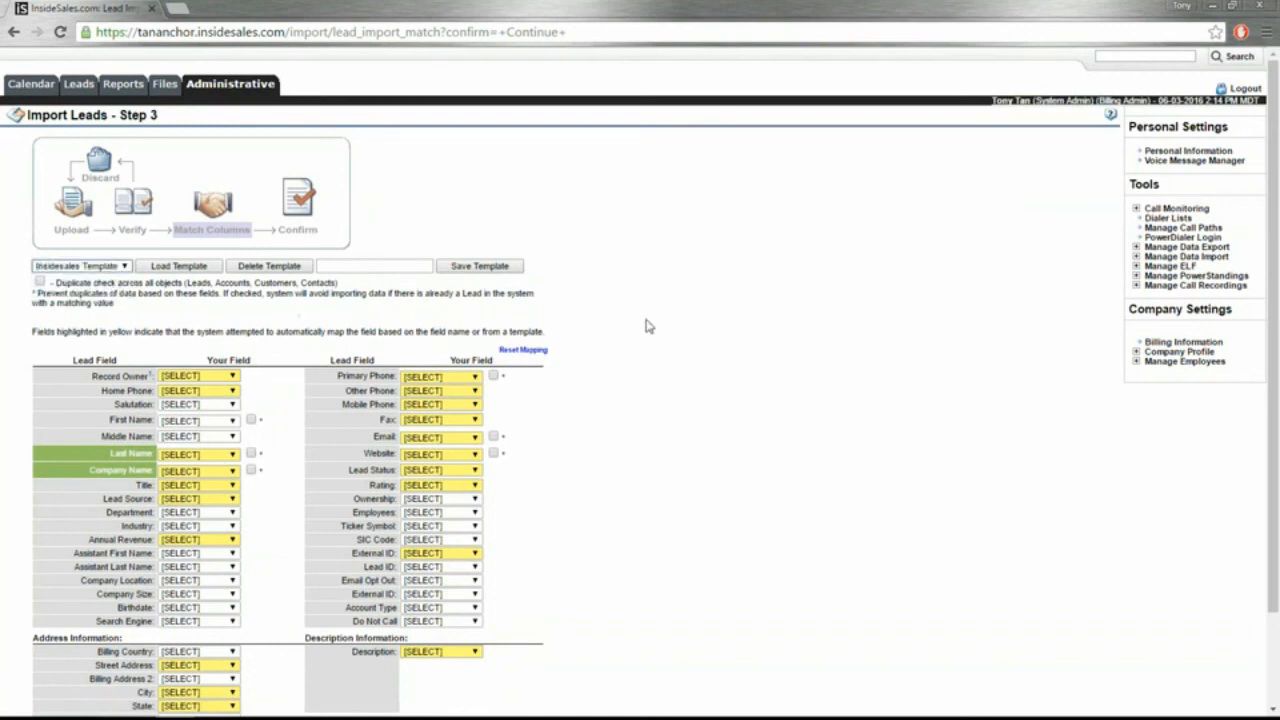
{"action": "left_click", "coordinate": [172, 268]}
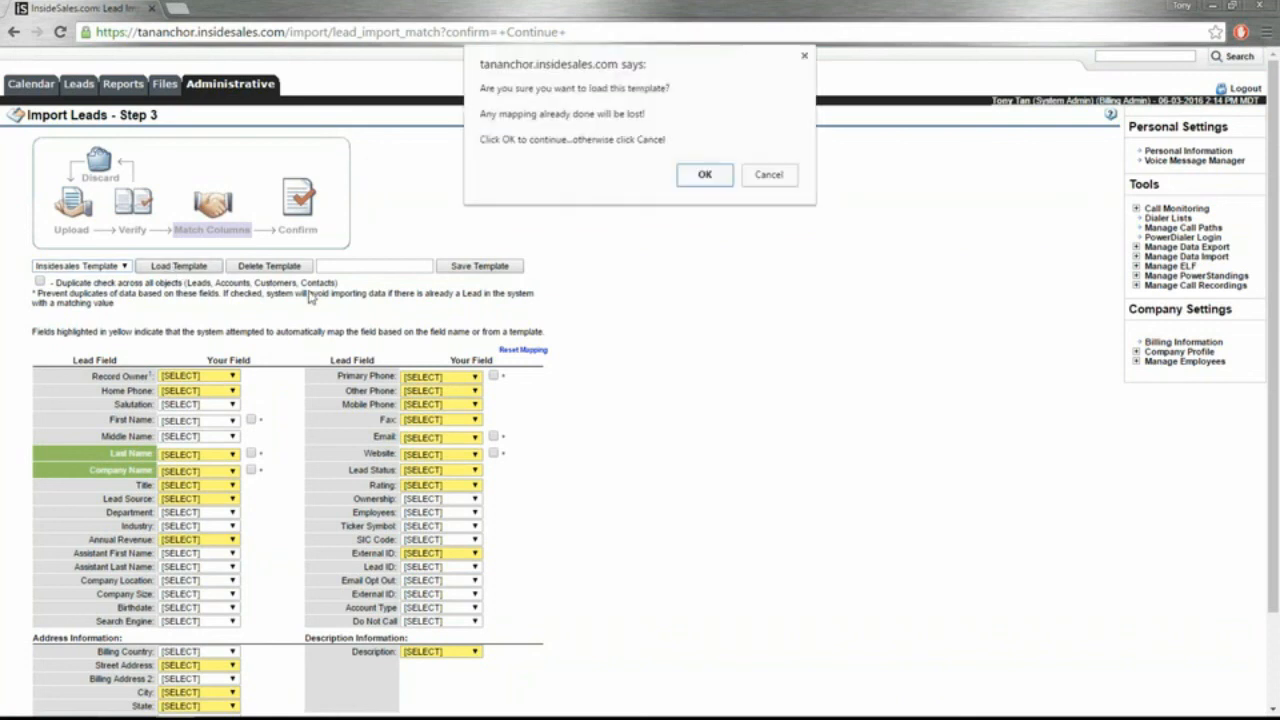
{"action": "left_click", "coordinate": [708, 177]}
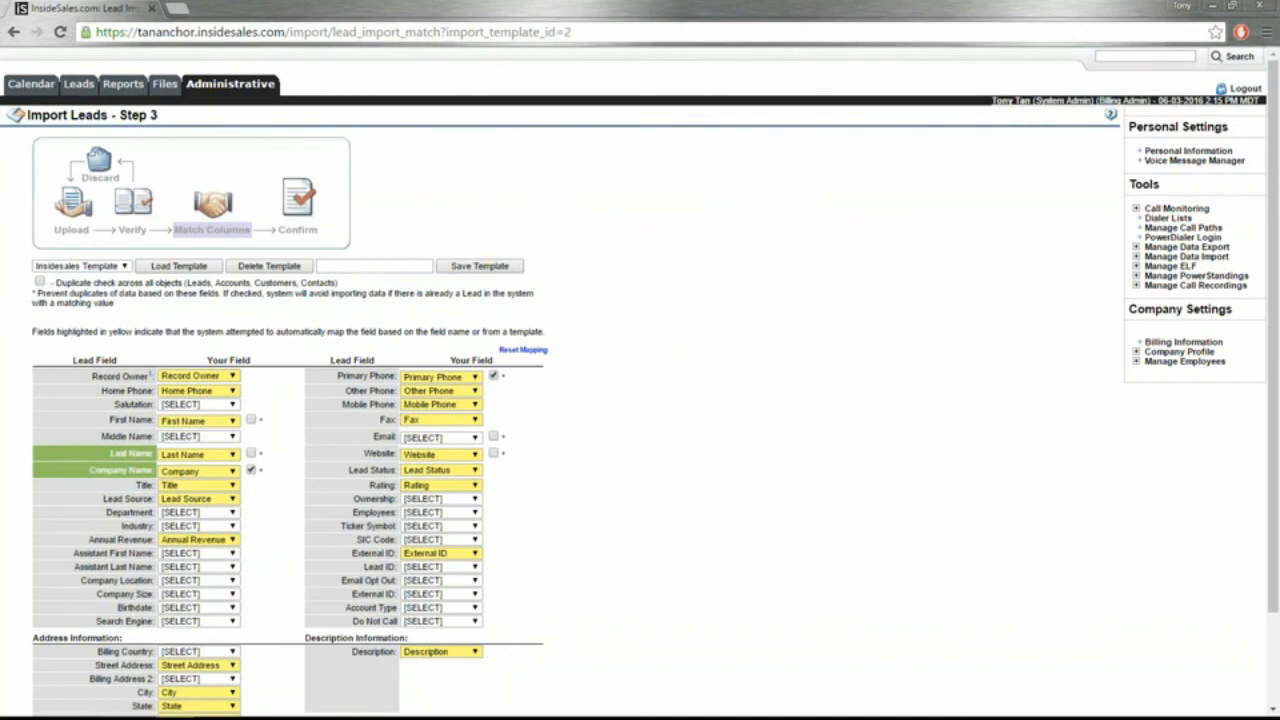
Step: Turn on duplicate checking across all objects and submit the lead import
{"action": "left_click", "coordinate": [40, 283]}
{"action": "scroll", "coordinate": [634, 611], "scroll_direction": "down", "scroll_amount": 2}
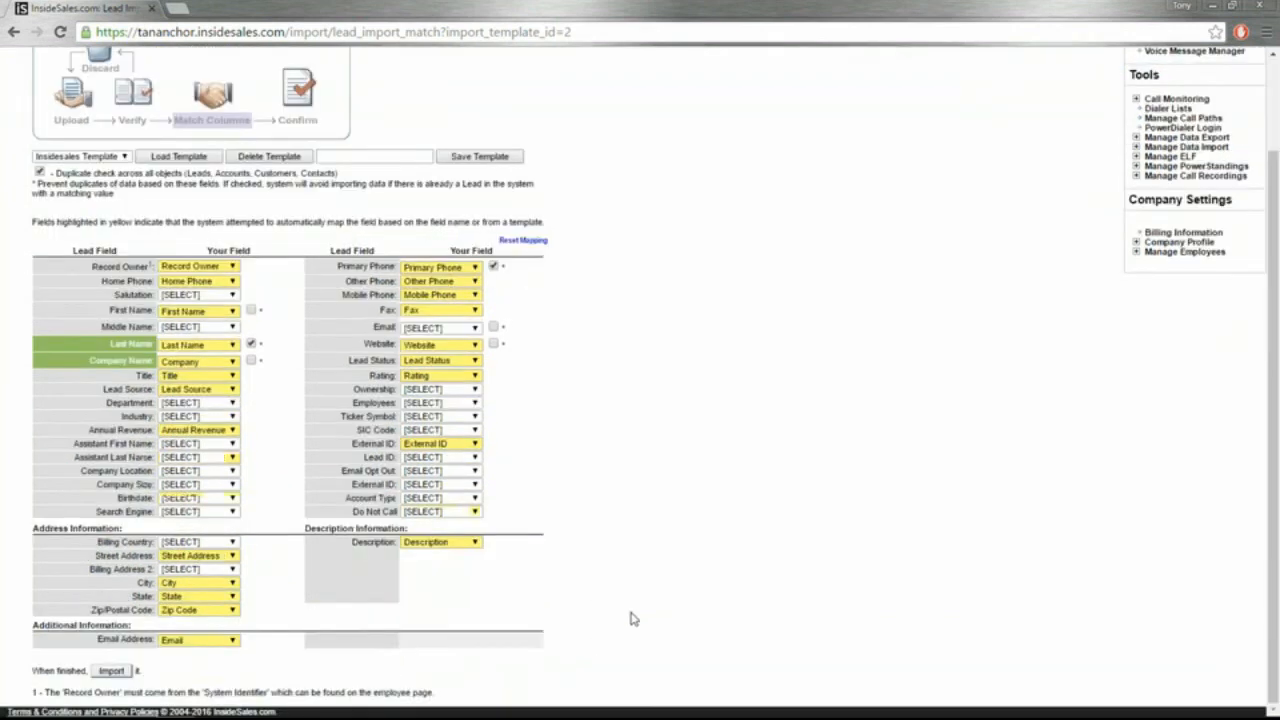
{"action": "left_click", "coordinate": [111, 671]}
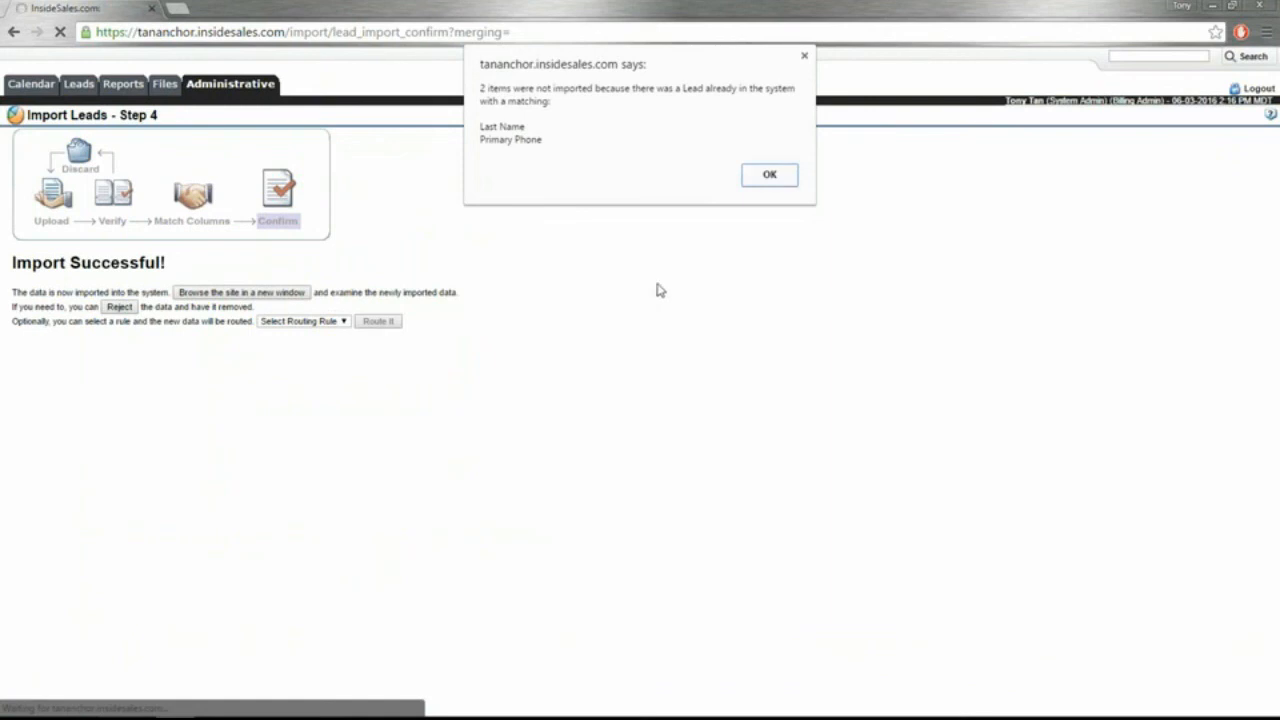
Step: Dismiss the skipped-duplicates alert and view the new ACME, Inc. lead in a widened window
{"action": "left_click", "coordinate": [769, 175]}
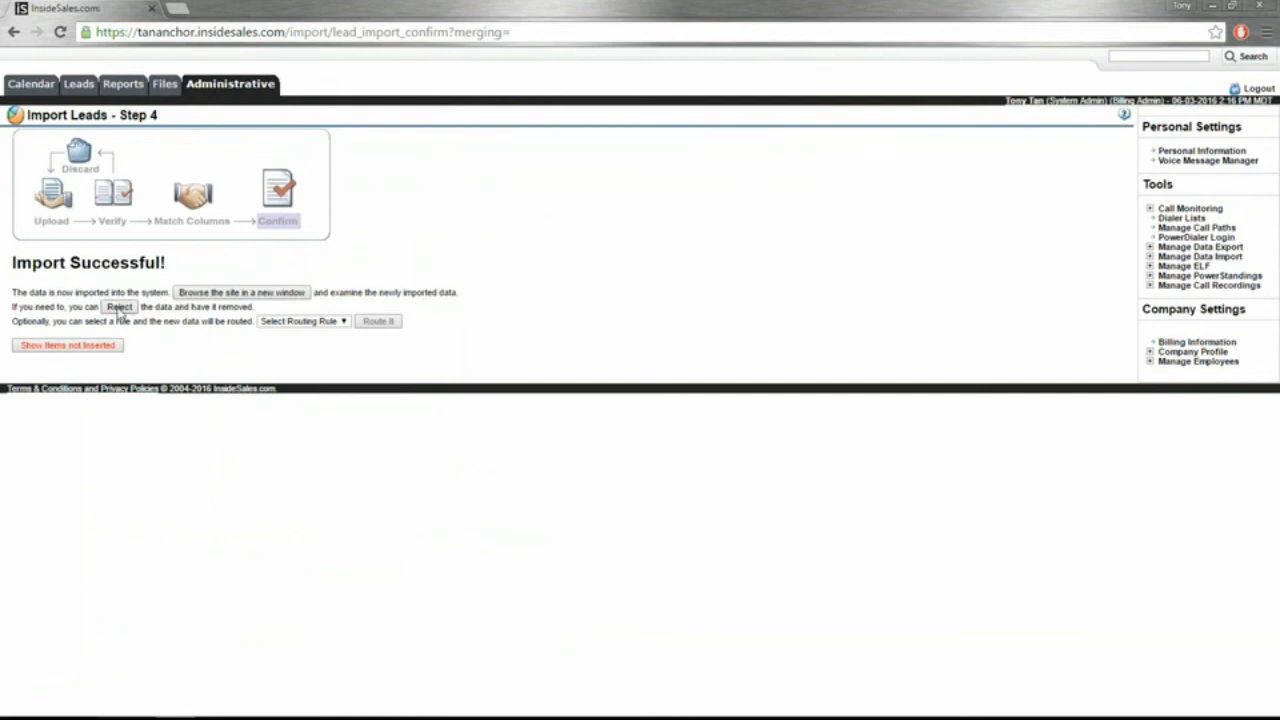
{"action": "left_click", "coordinate": [247, 294]}
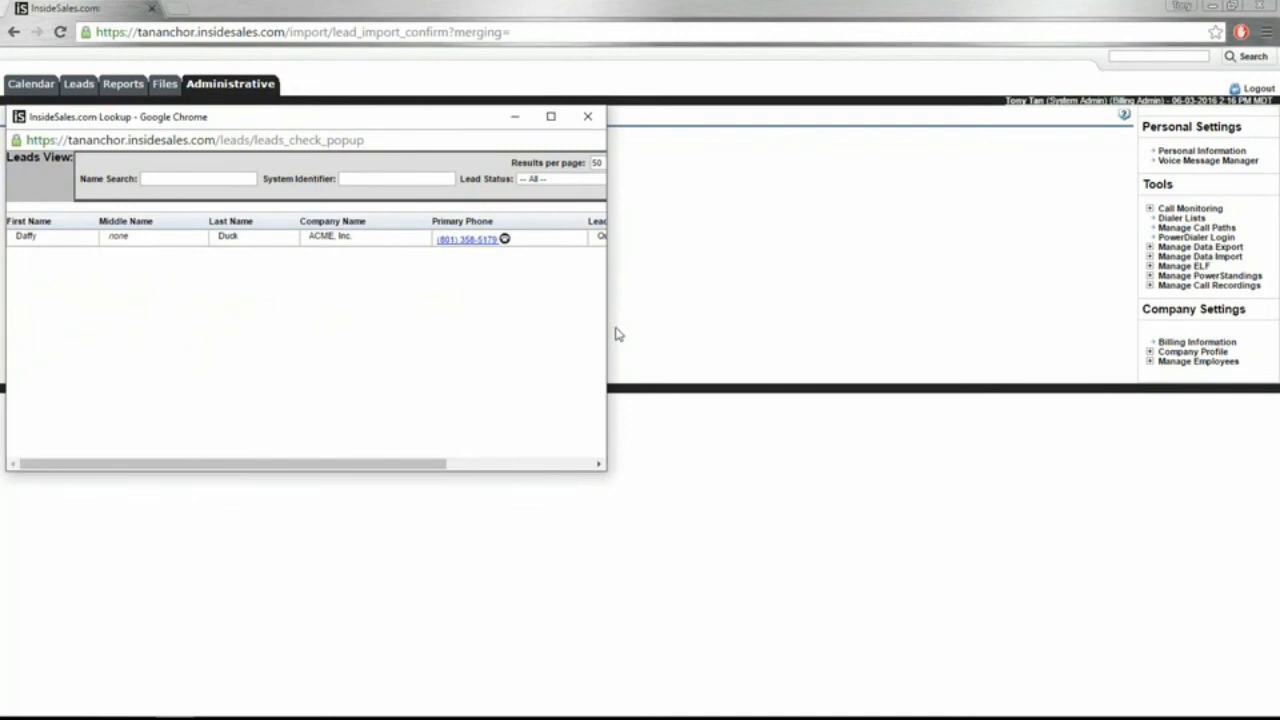
{"action": "left_click_drag", "start_coordinate": [606, 323], "coordinate": [776, 310]}
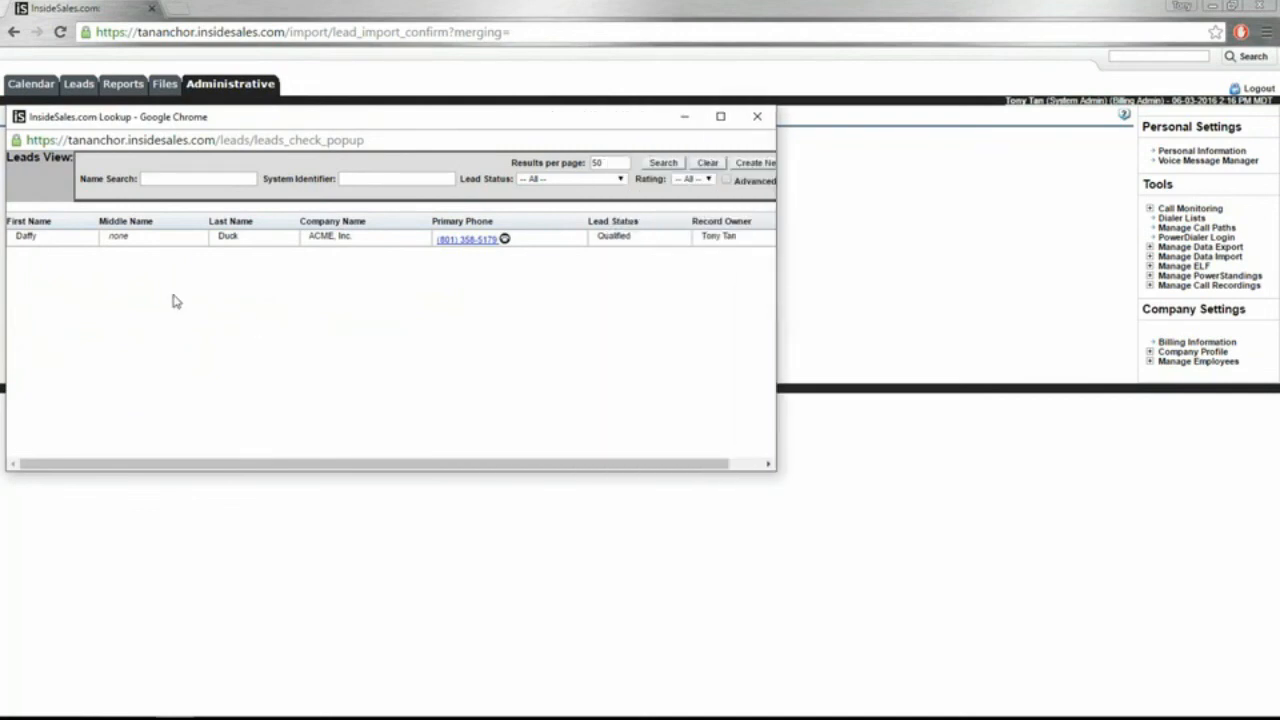